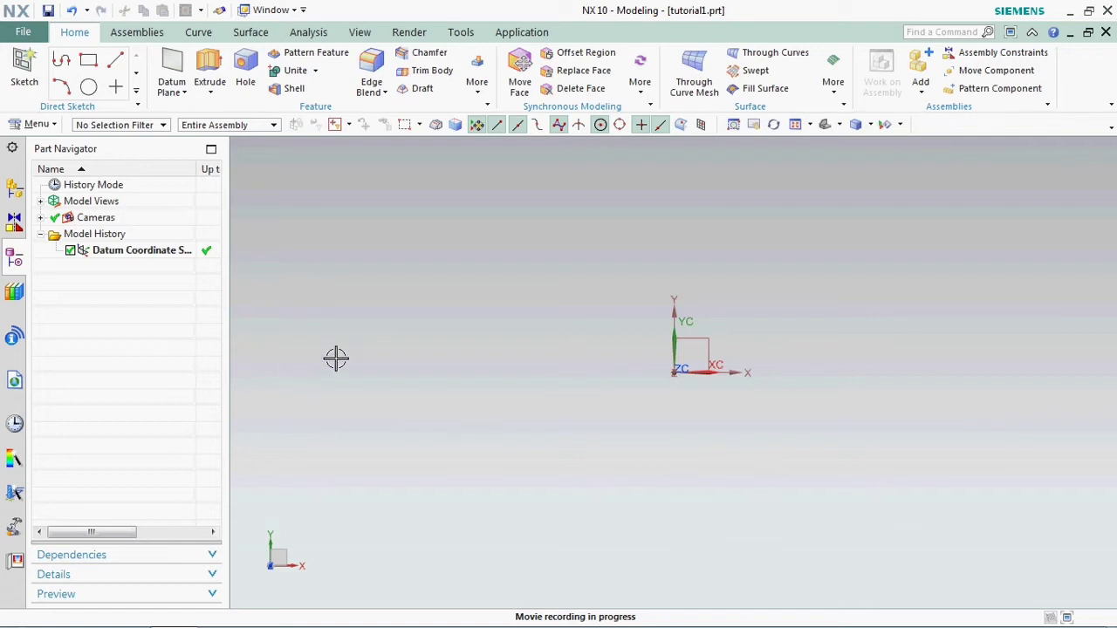
# - Start a line sketch on the XY plane
pyautogui.click(336, 358)
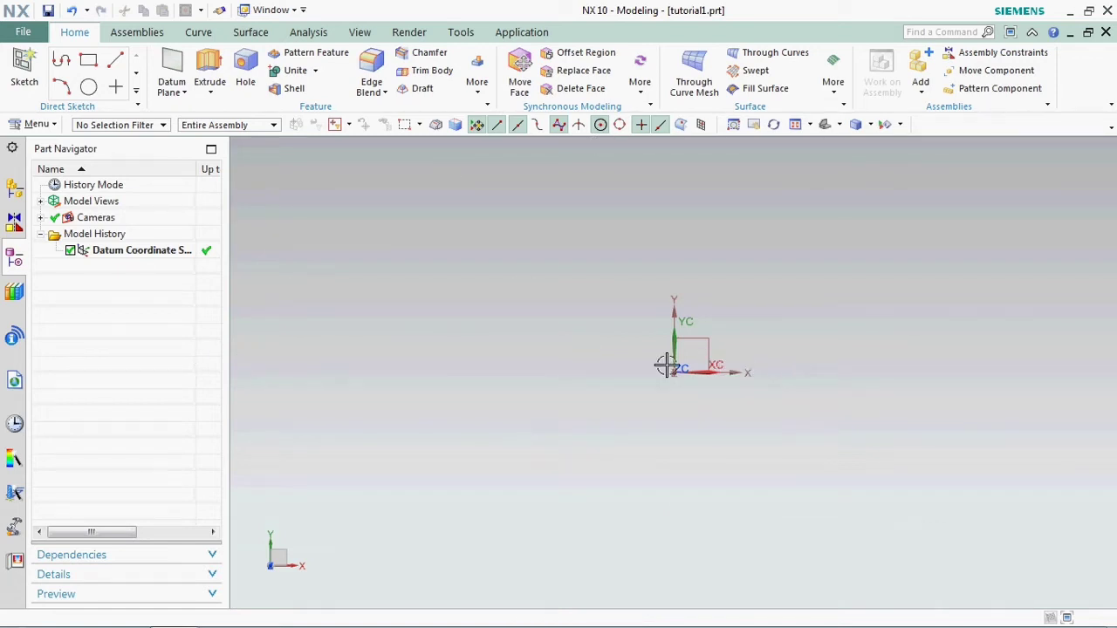
pyautogui.moveTo(776, 384)
pyautogui.mouseDown(button='middle')
pyautogui.moveTo(757, 390)
pyautogui.moveTo(773, 381)
pyautogui.mouseUp(button='middle')
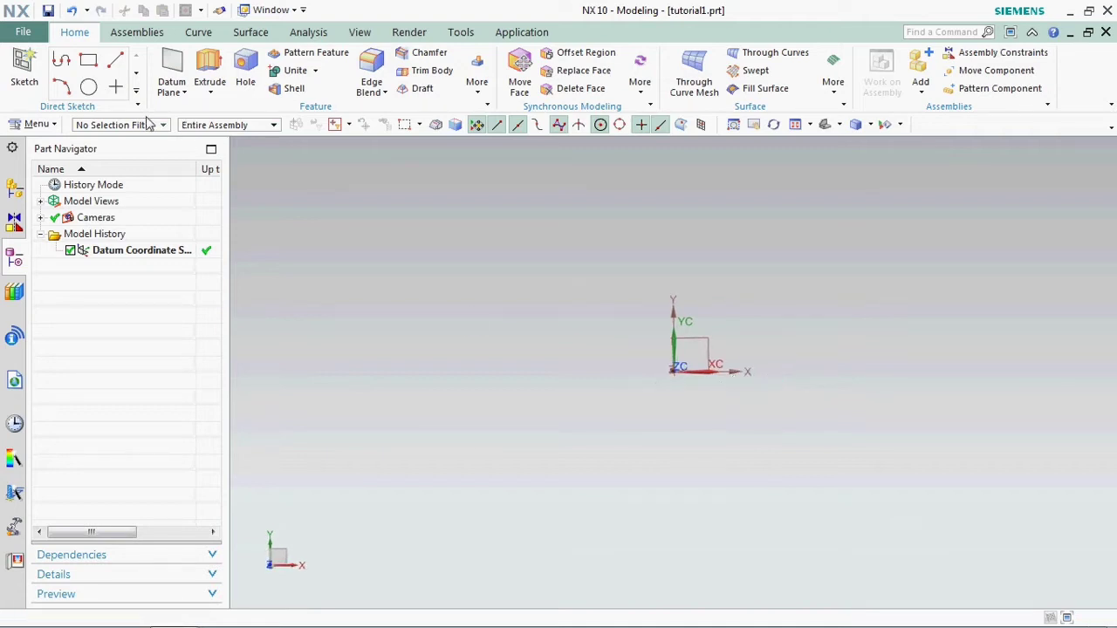
pyautogui.click(115, 59)
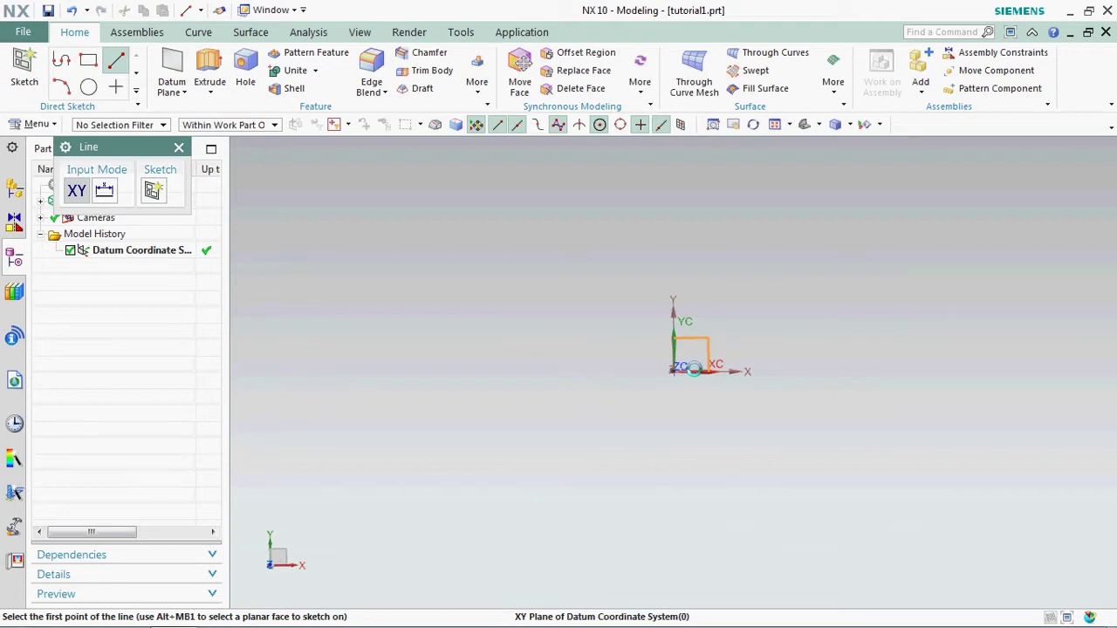
pyautogui.click(694, 365)
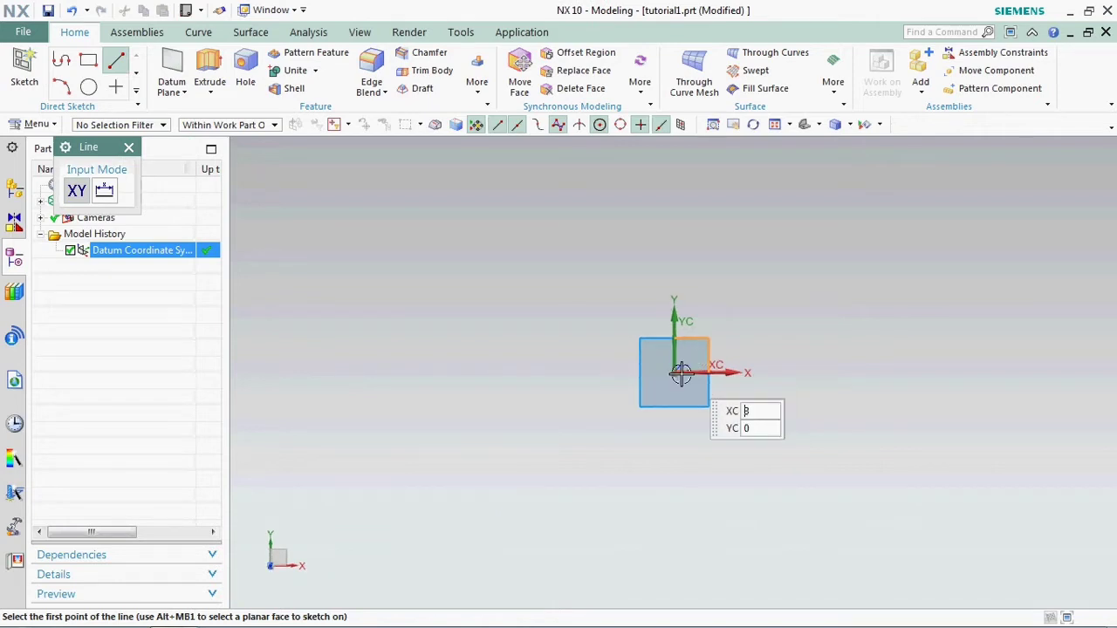
# - Draw five connected lines from the origin: up, slanted left, top, left edge, back to origin
pyautogui.click(674, 373)
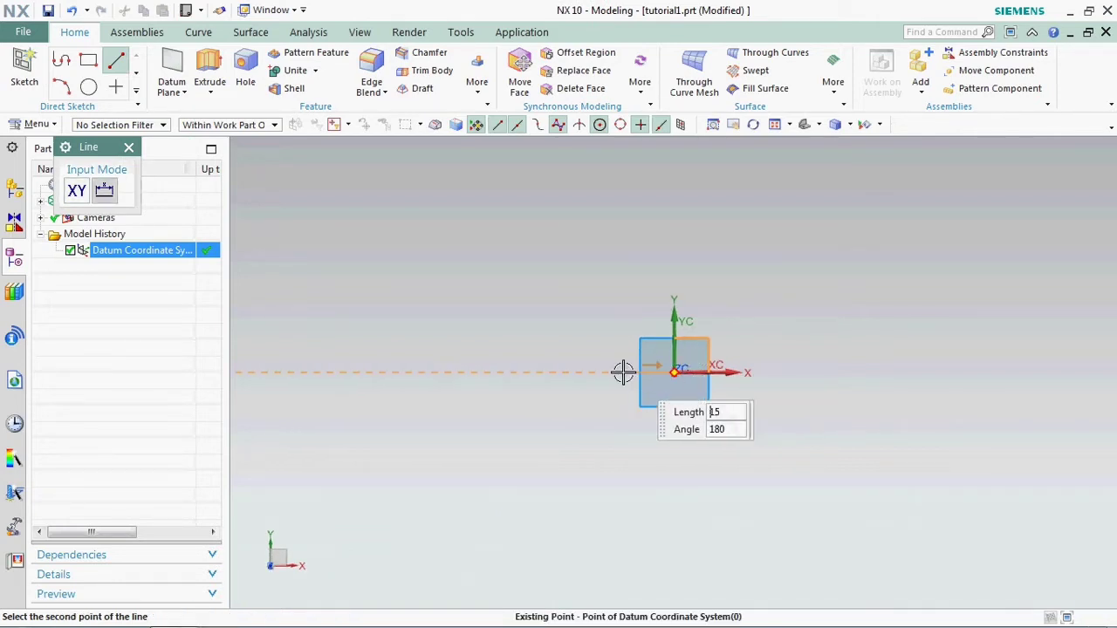
pyautogui.click(678, 284)
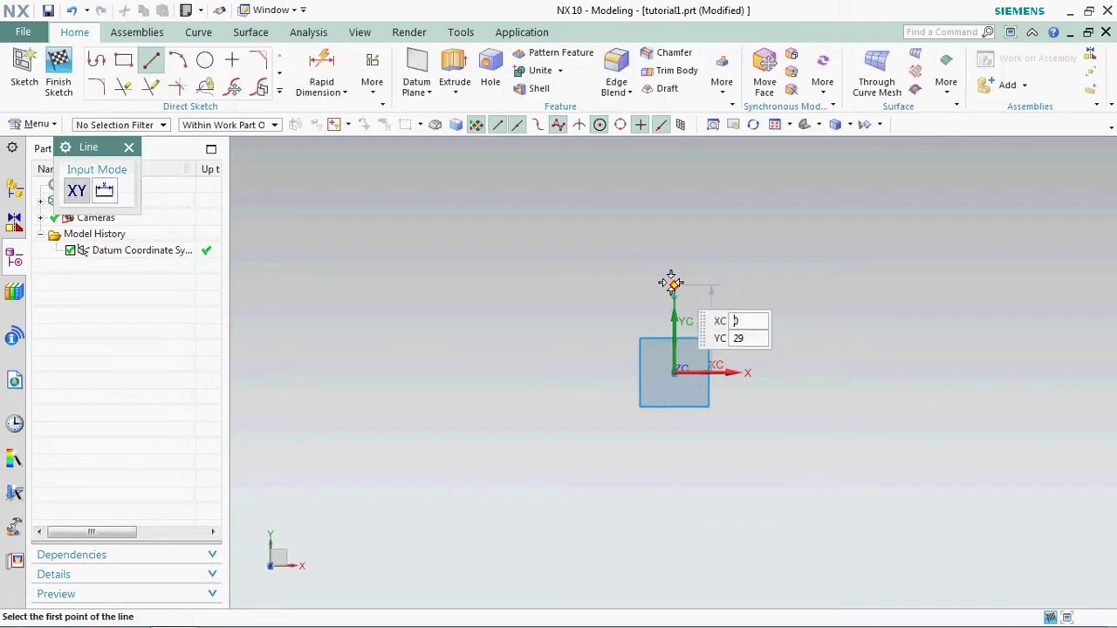
pyautogui.click(671, 284)
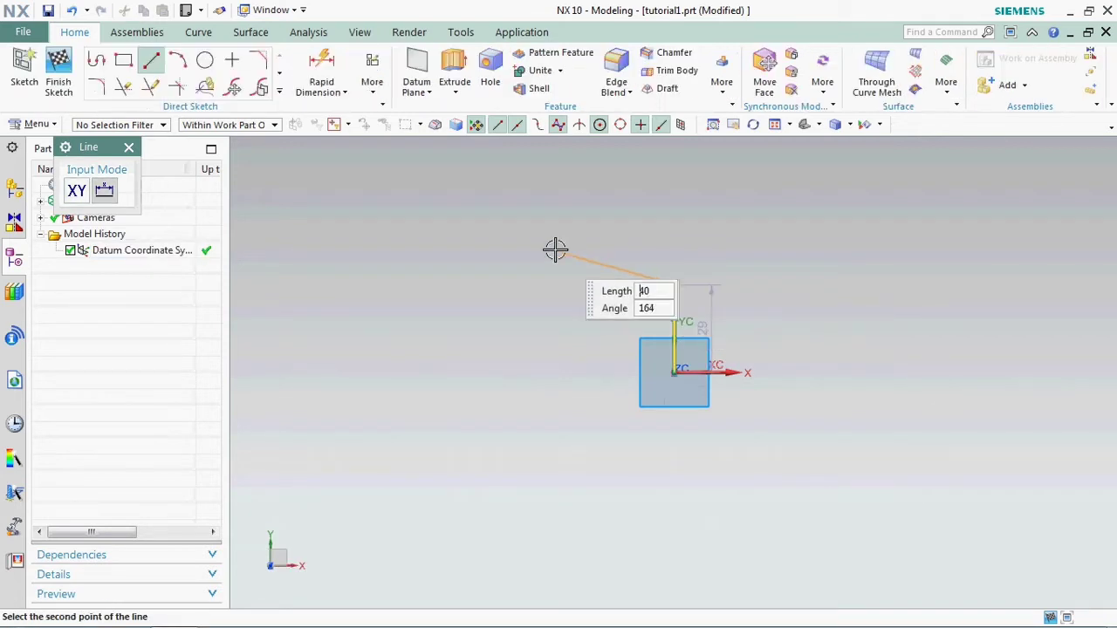
pyautogui.click(510, 216)
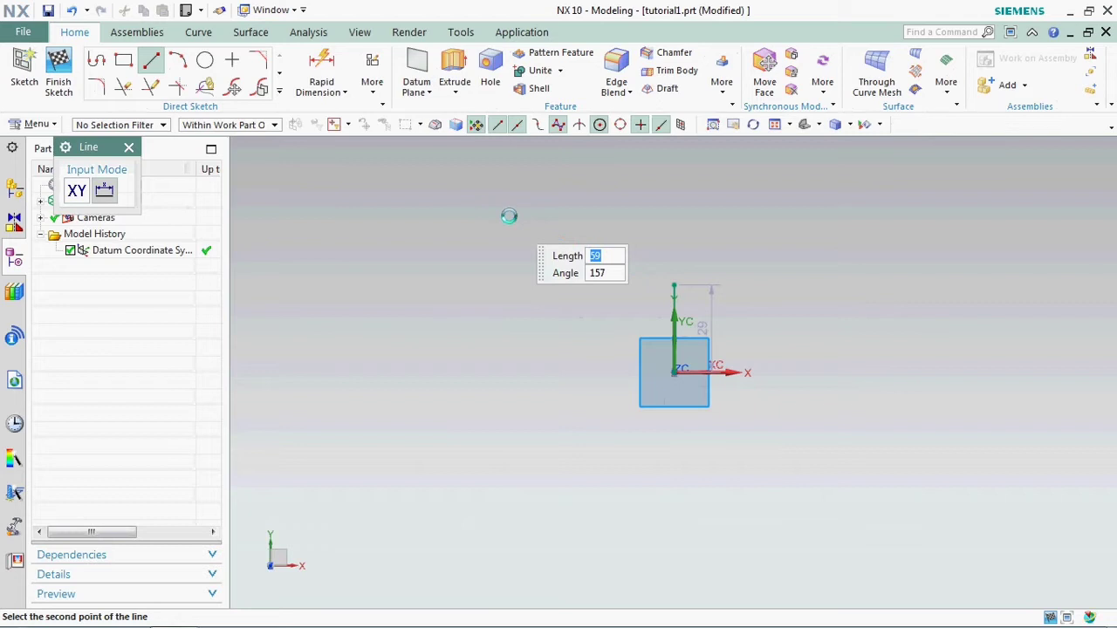
pyautogui.click(511, 217)
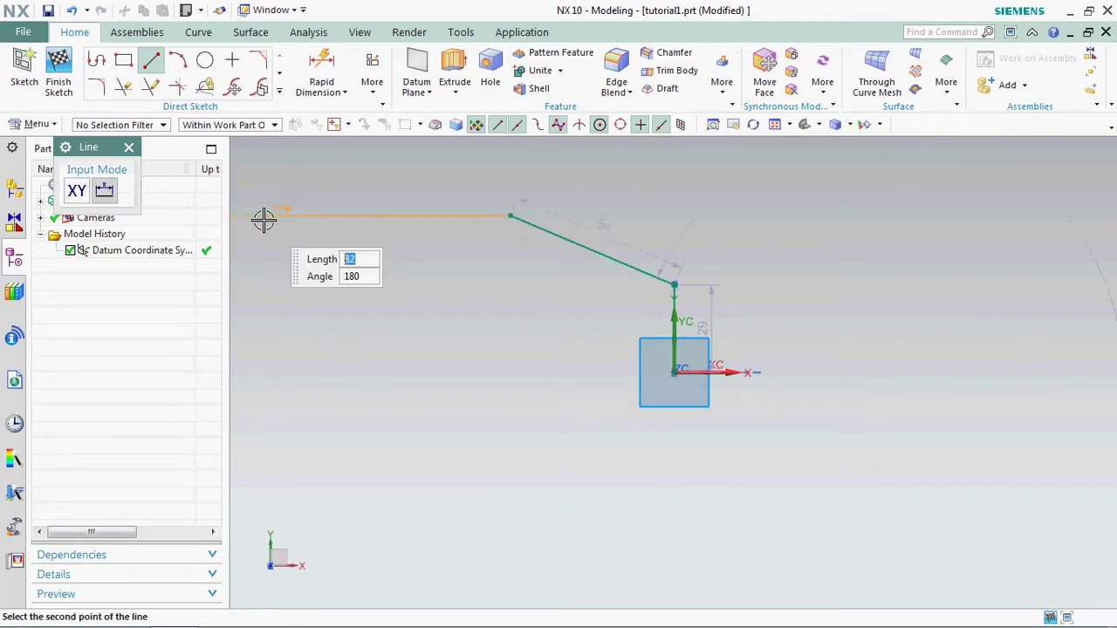
pyautogui.click(264, 218)
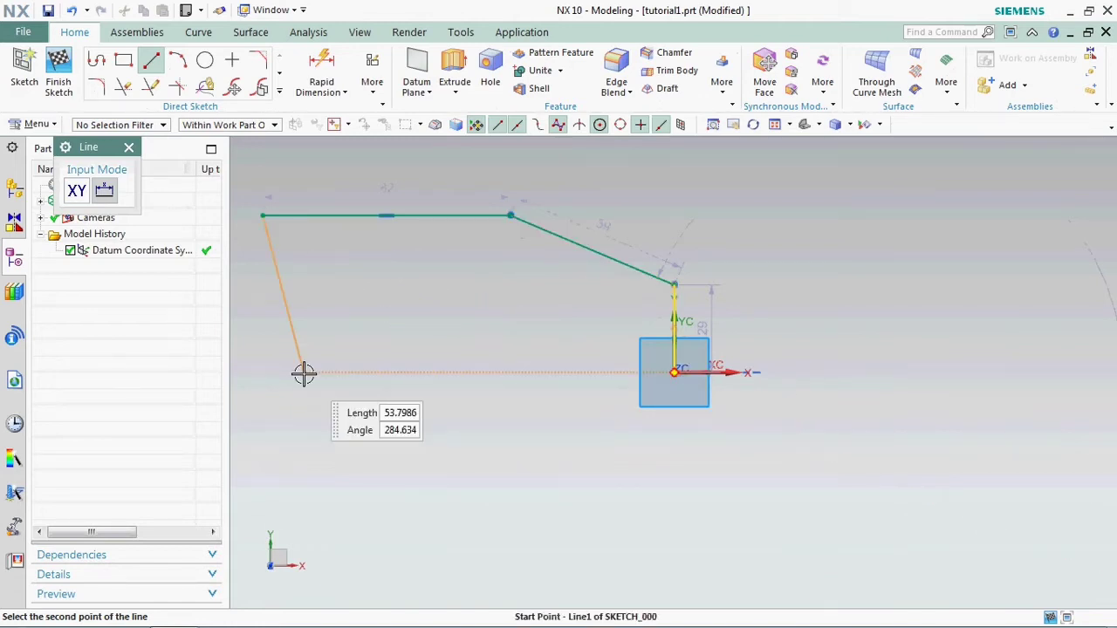
pyautogui.click(261, 372)
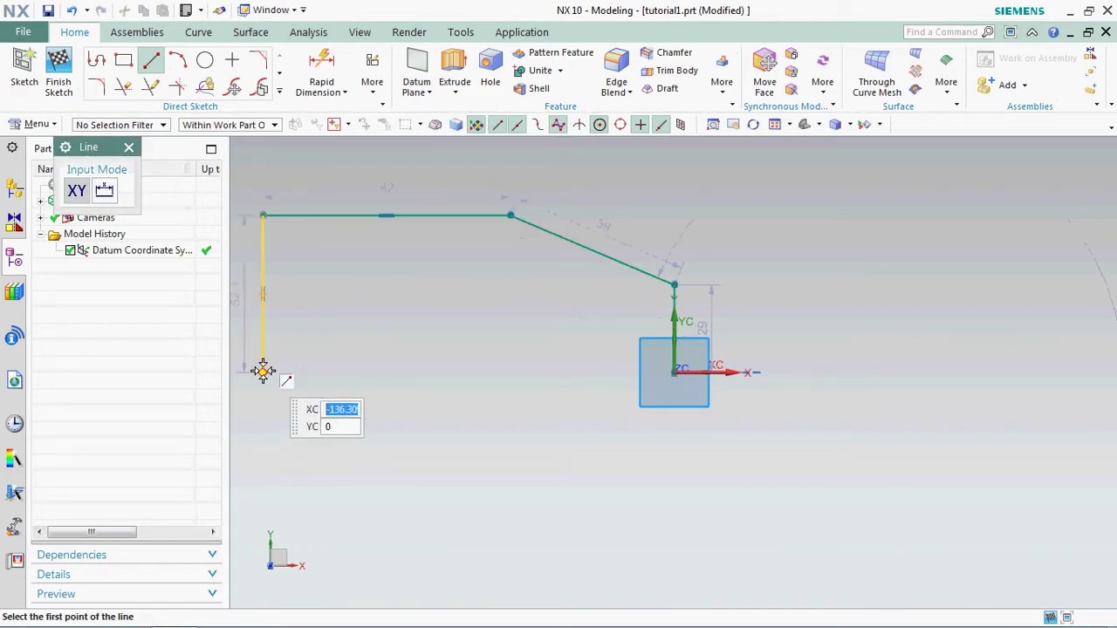
pyautogui.click(679, 369)
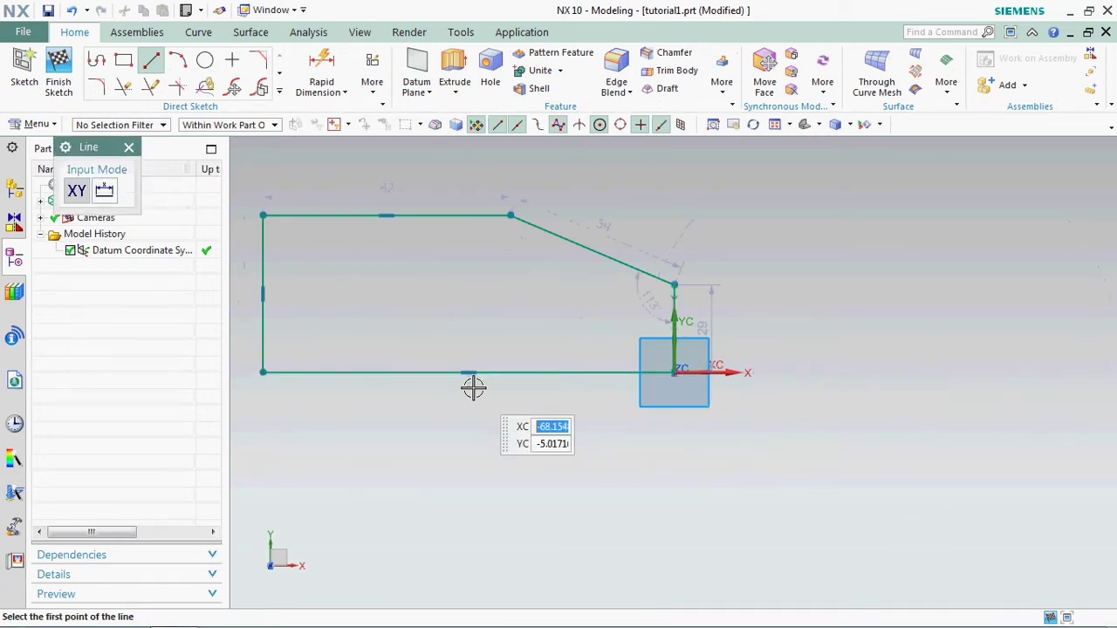
pyautogui.hotkey('ctrl', 'q')
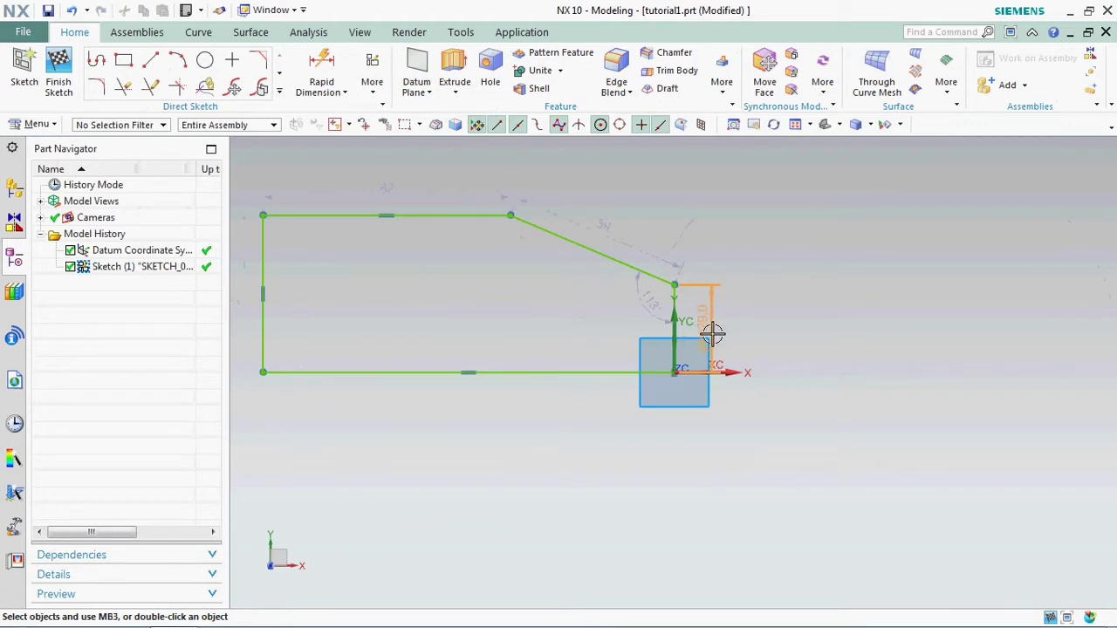
# - Set the right vertical edge to 30 mm and the slanted edge to 62 mm
pyautogui.doubleClick(712, 334)
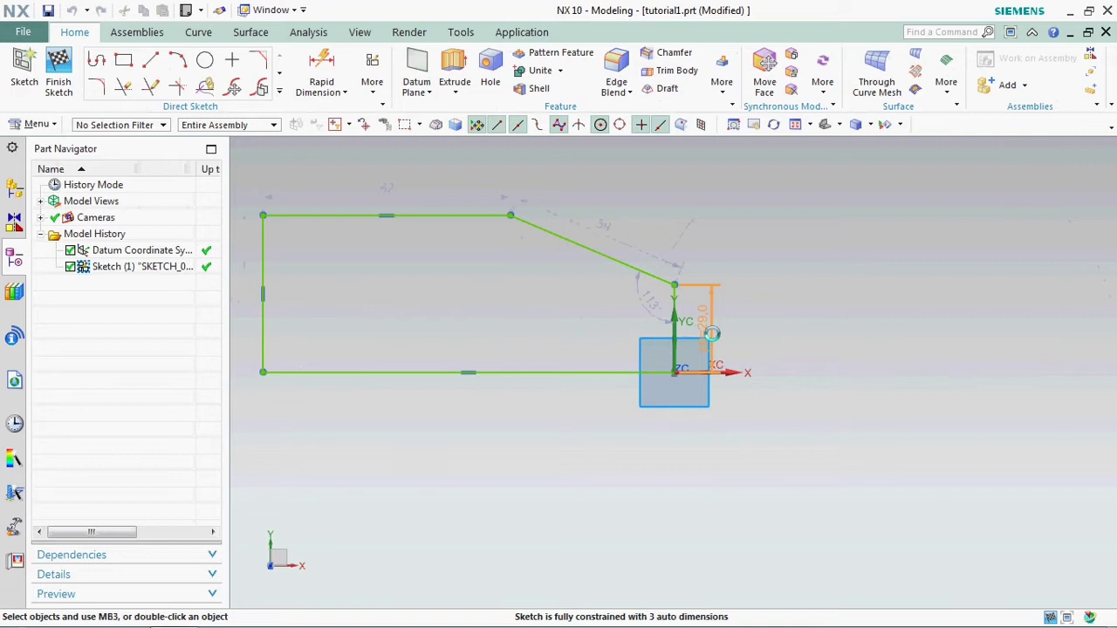
pyautogui.write('3')
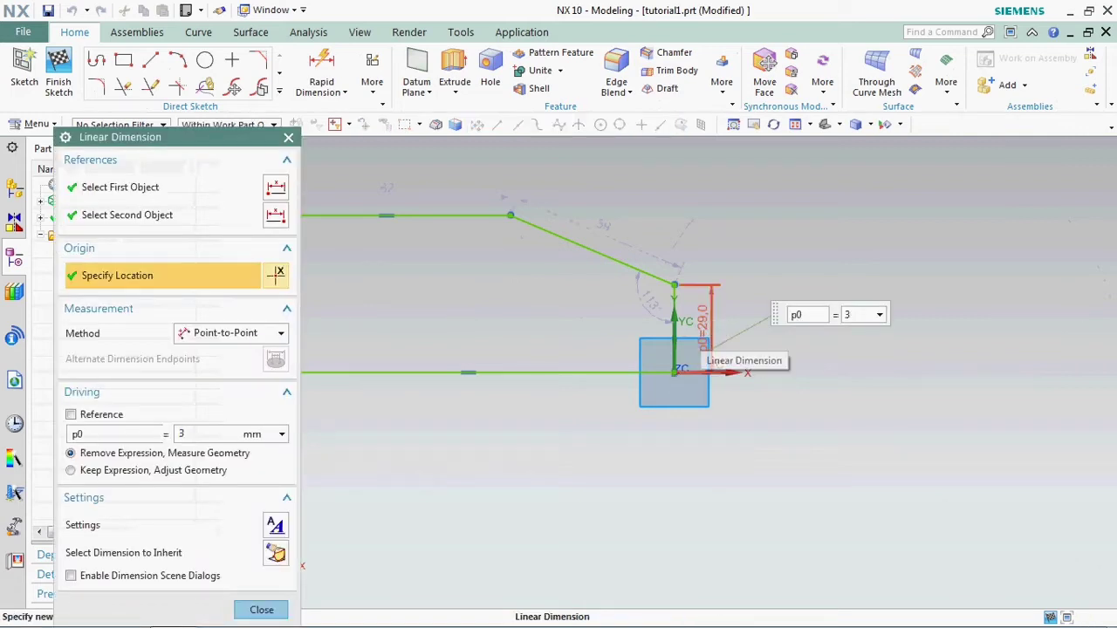
pyautogui.write('0')
pyautogui.press('Return')
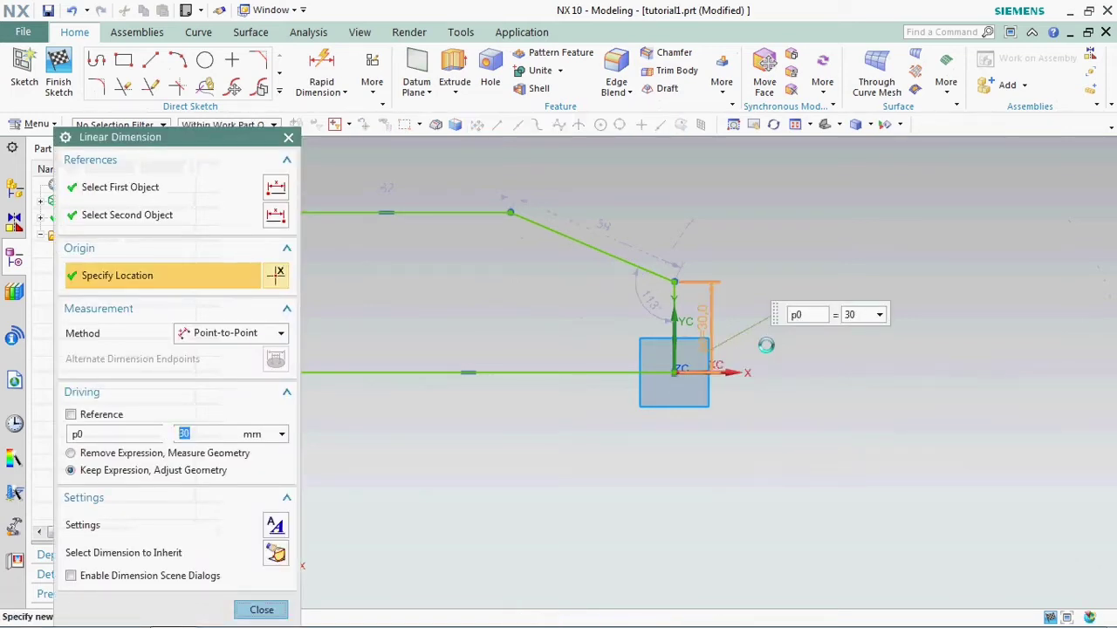
pyautogui.press('Escape')
pyautogui.doubleClick(618, 236)
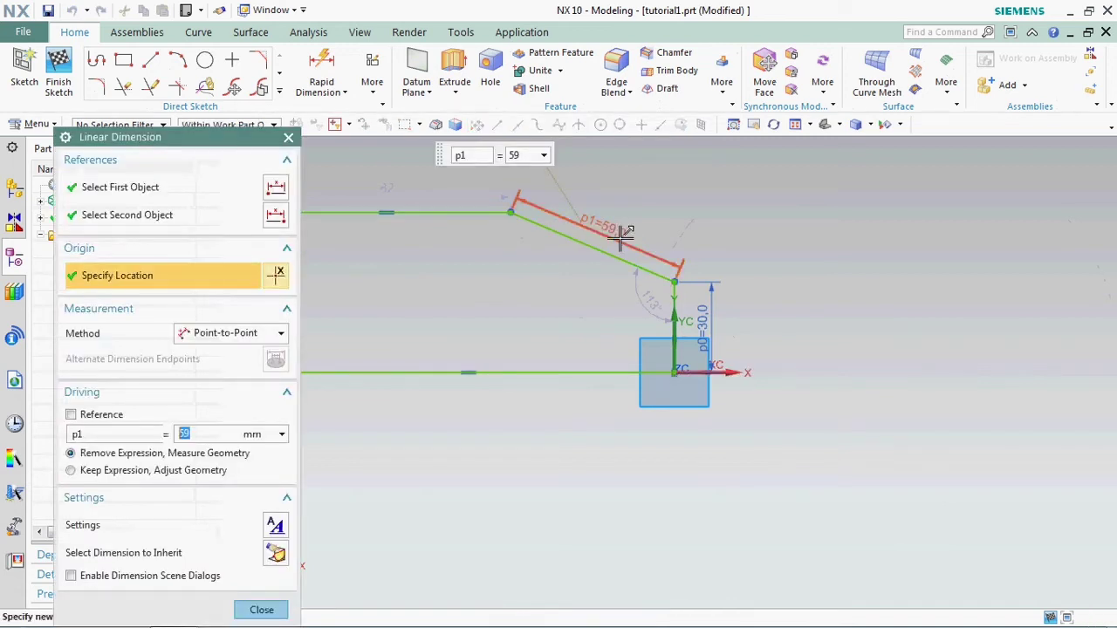
pyautogui.write('62')
pyautogui.press('Return')
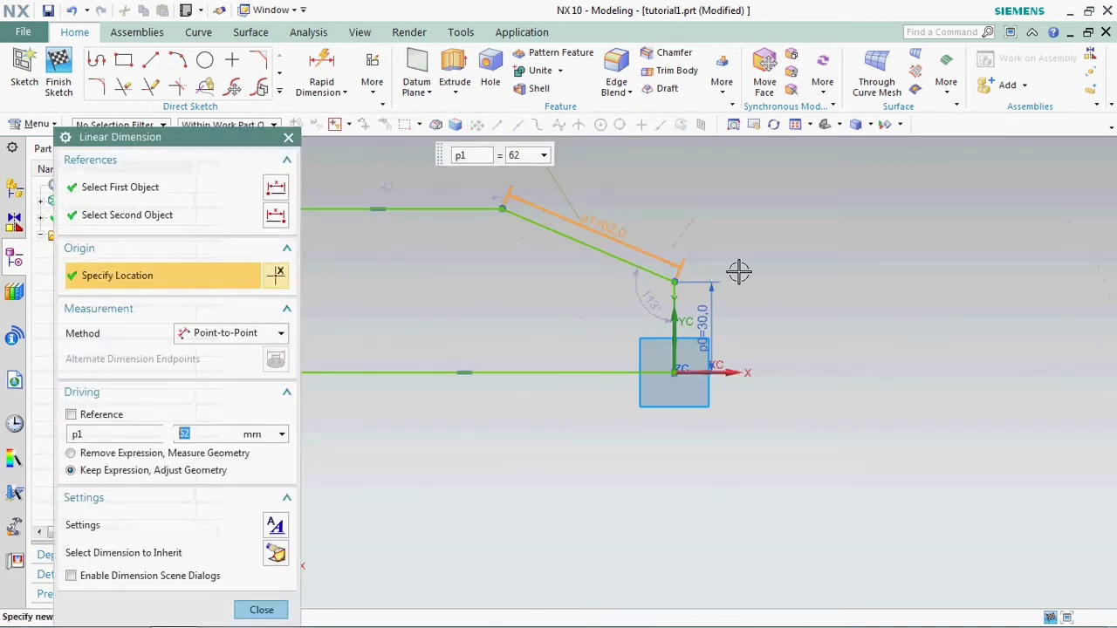
pyautogui.press('Escape')
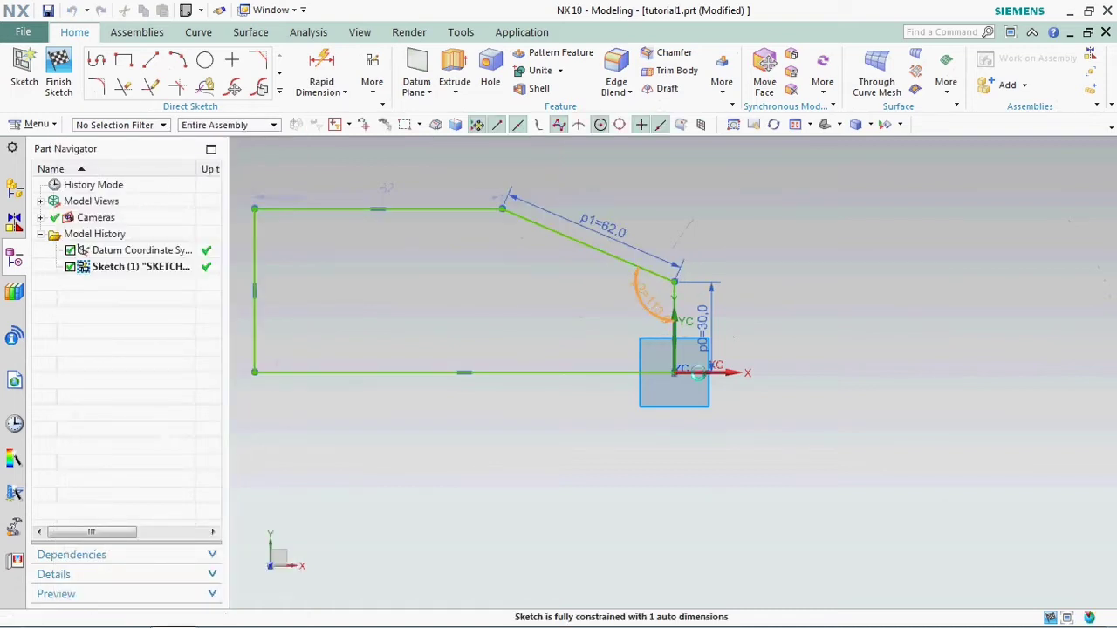
# - Set the angle below the slanted edge to 115° and the top edge to 80 mm
pyautogui.doubleClick(648, 295)
pyautogui.write('115')
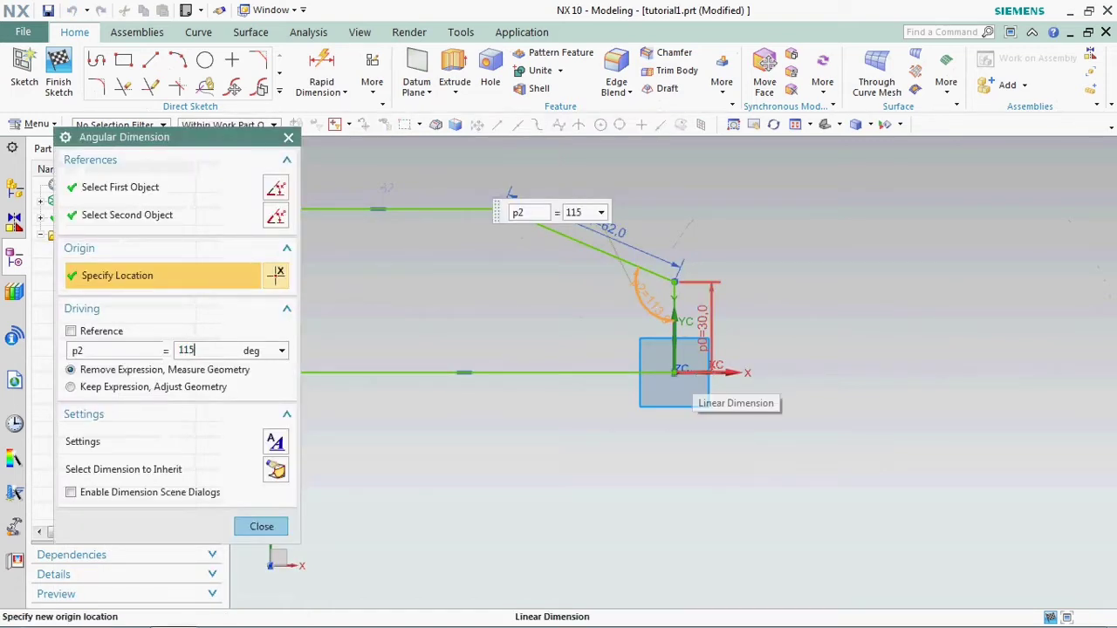
pyautogui.press('Return')
pyautogui.press('Escape')
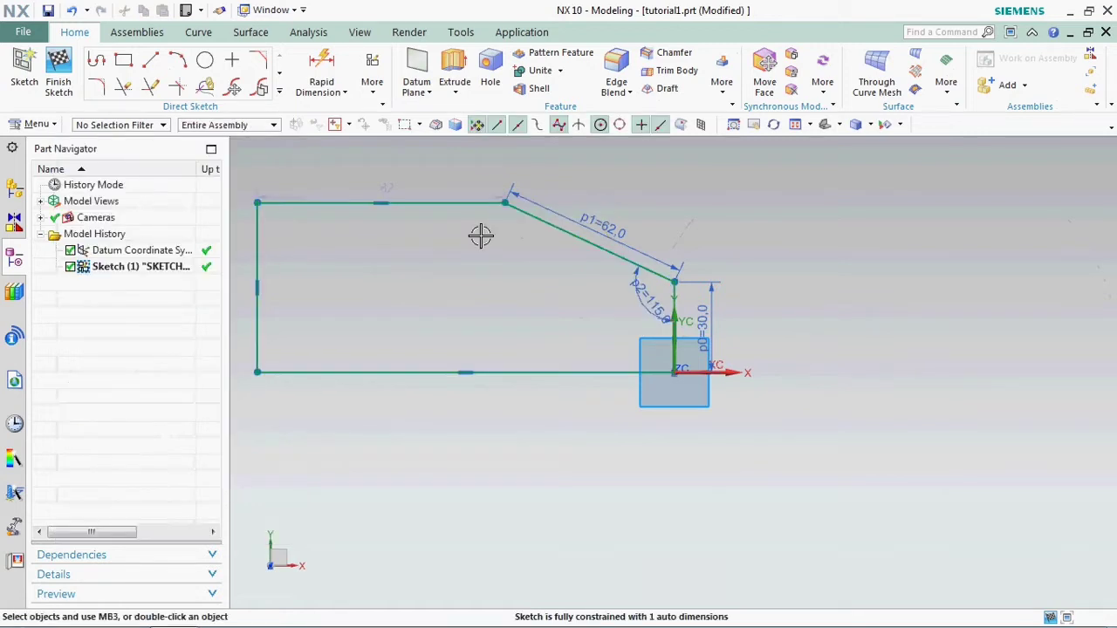
pyautogui.doubleClick(405, 191)
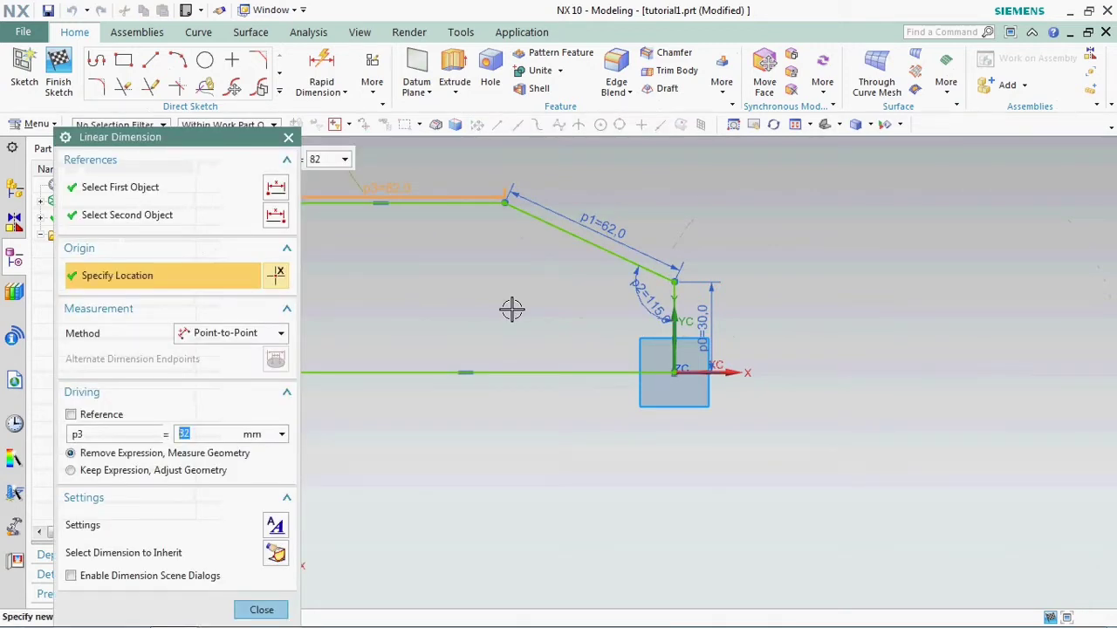
pyautogui.write('8')
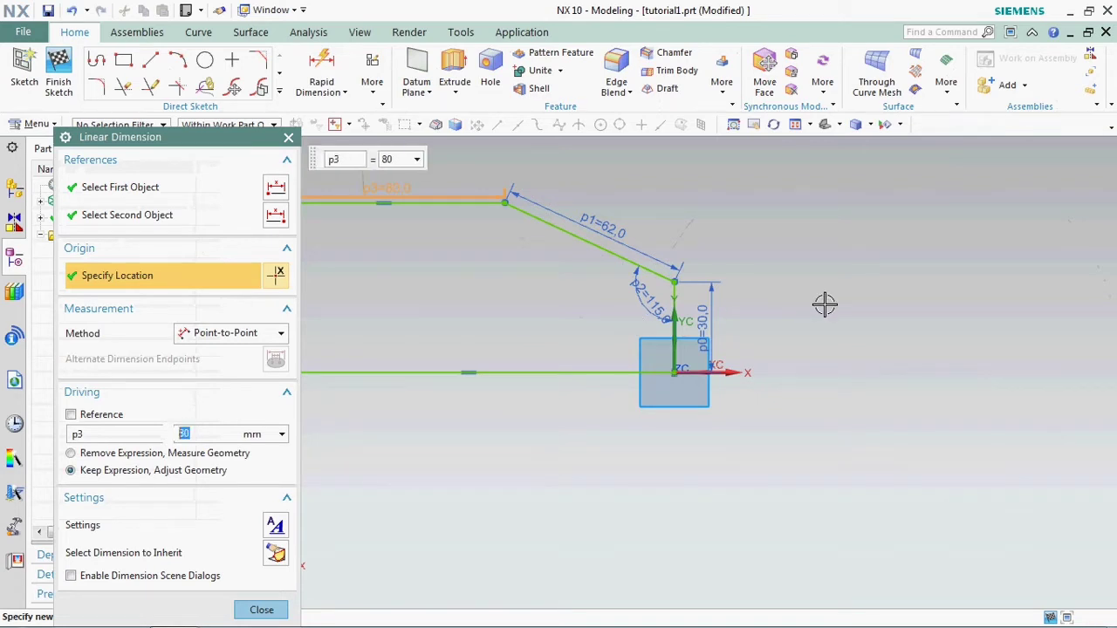
pyautogui.press('Return')
pyautogui.press('Escape')
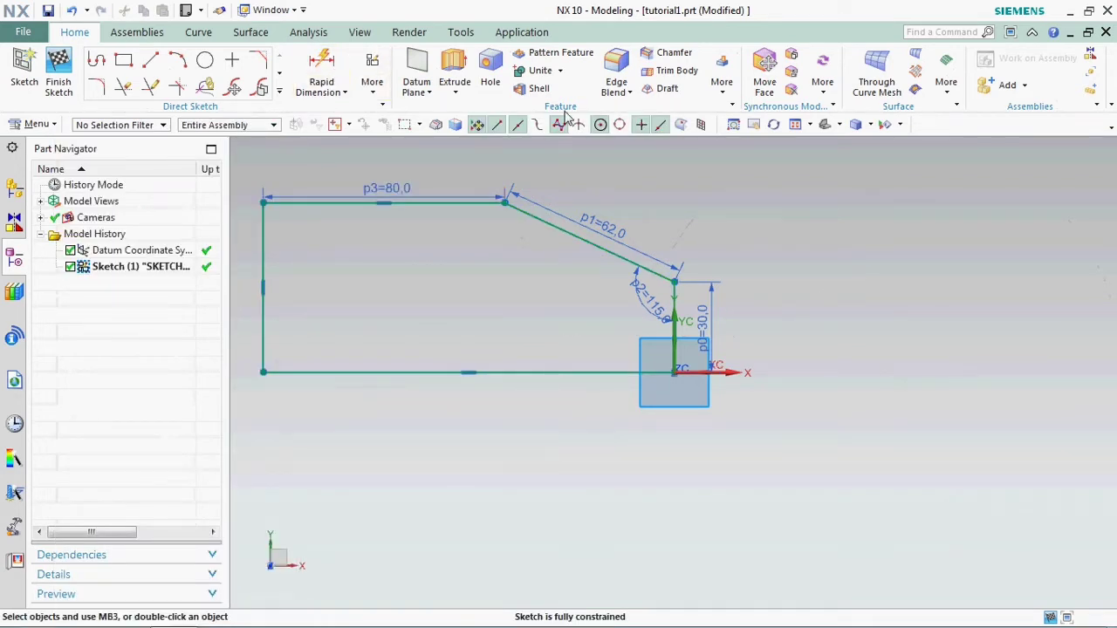
# - Measure the distance from the top of the 30 mm edge to the left vertical edge
pyautogui.click(615, 179)
pyautogui.click(801, 164)
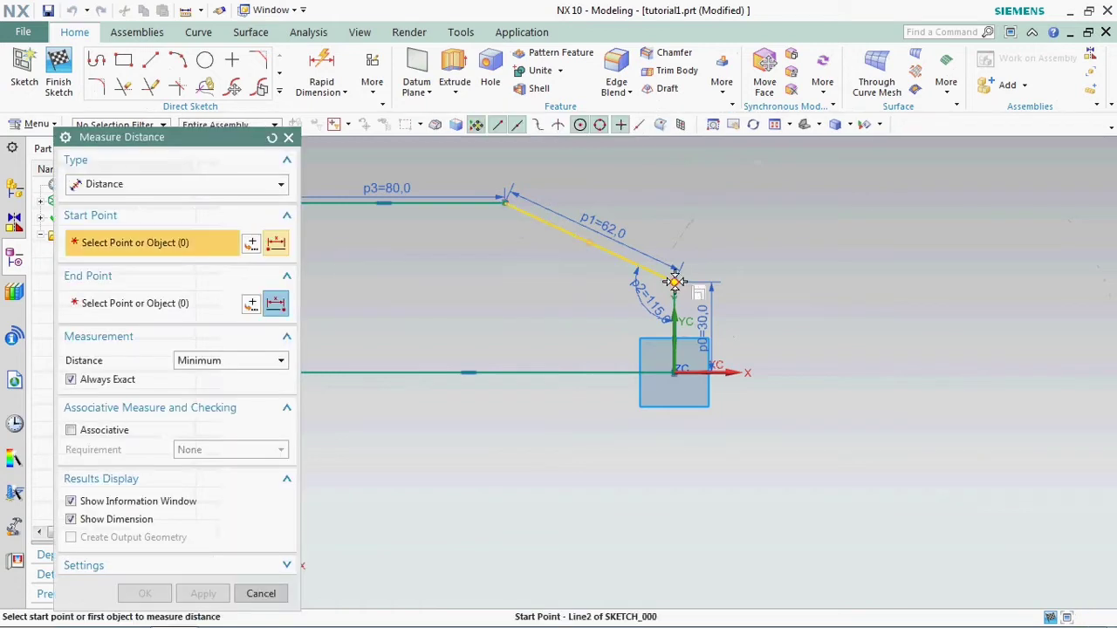
pyautogui.click(674, 281)
pyautogui.scroll(-2, 589, 302)
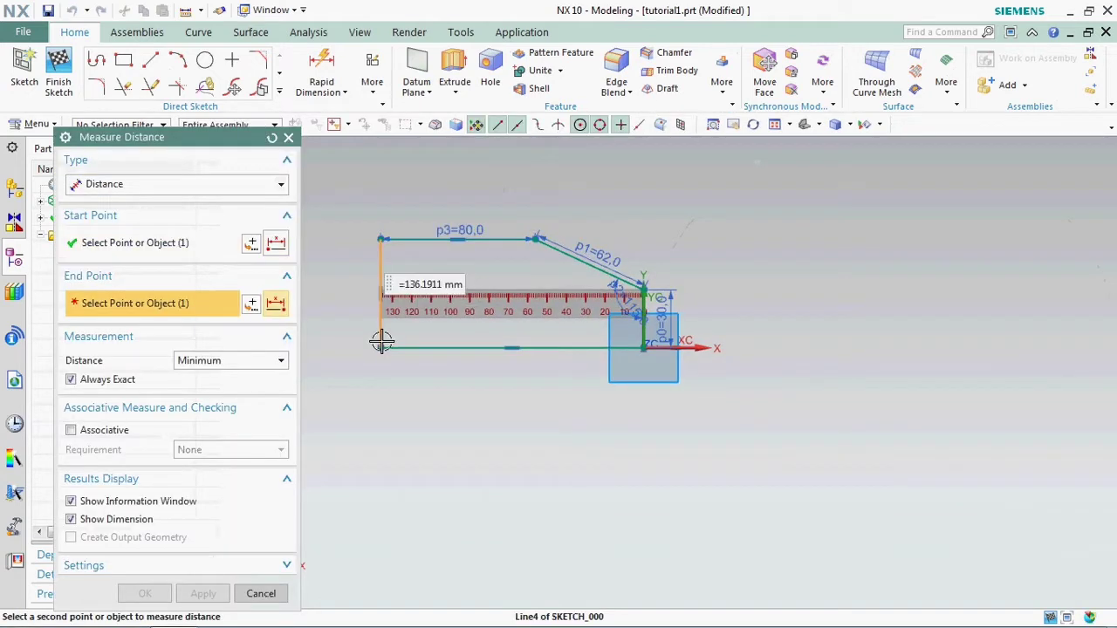
pyautogui.click(381, 337)
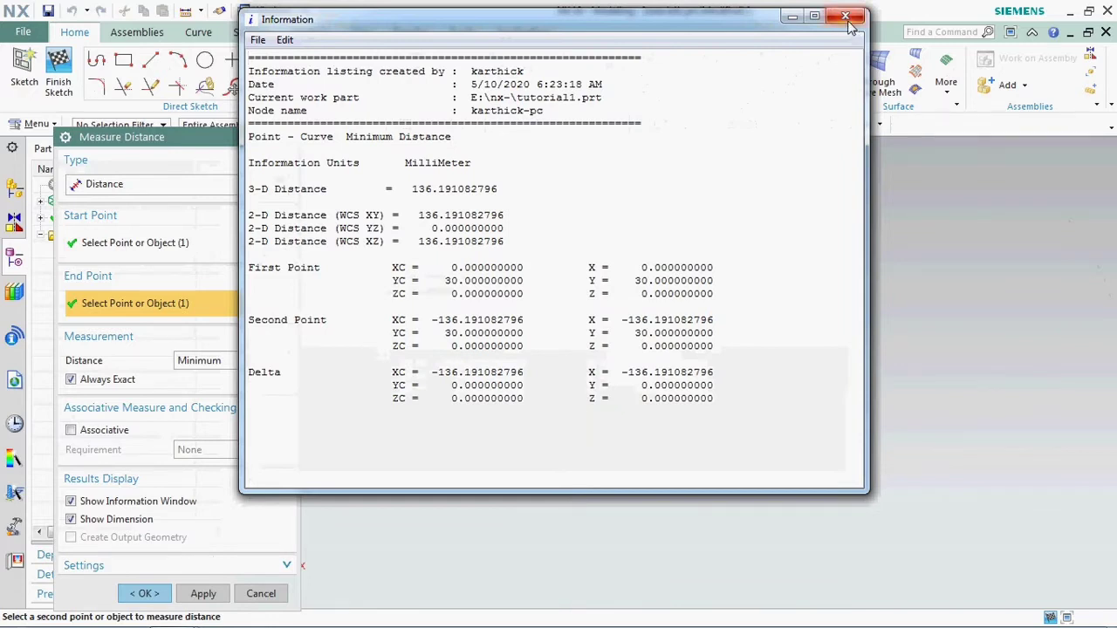
pyautogui.click(845, 15)
pyautogui.click(276, 138)
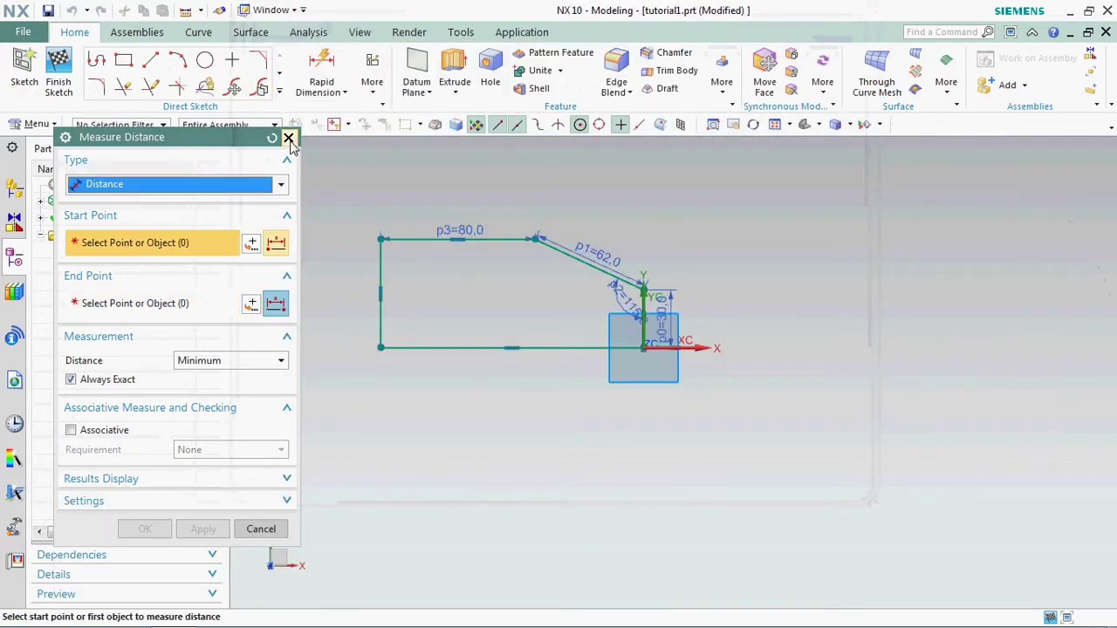
pyautogui.click(288, 138)
# - Keep dimension p3 at 80 and change the slanted p1 dimension to 61.1
pyautogui.doubleClick(470, 225)
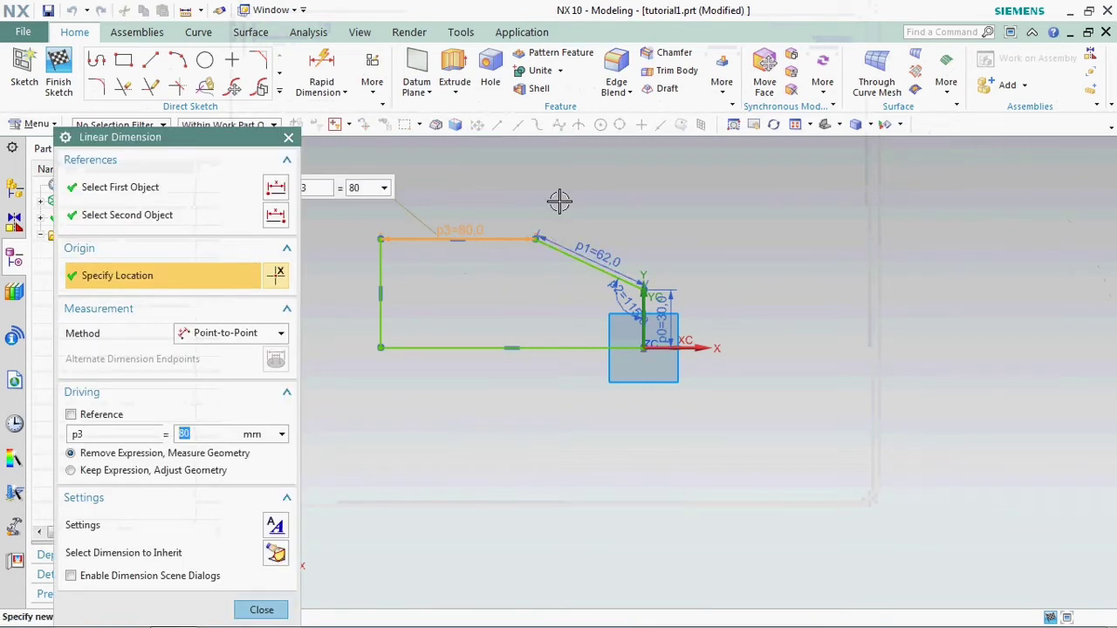
pyautogui.click(288, 137)
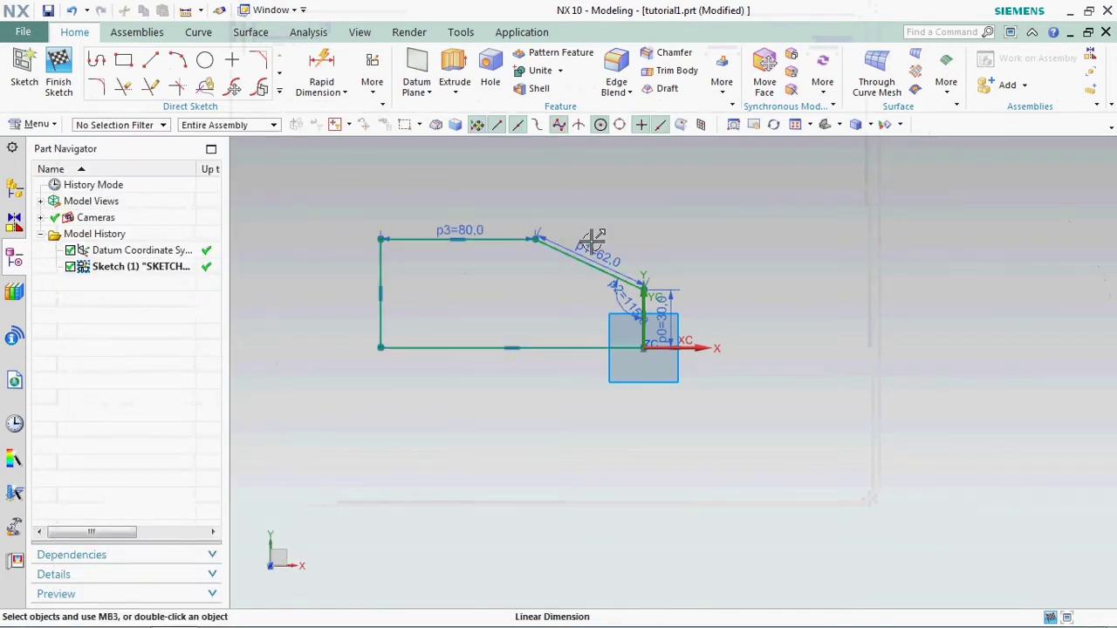
pyautogui.doubleClick(591, 236)
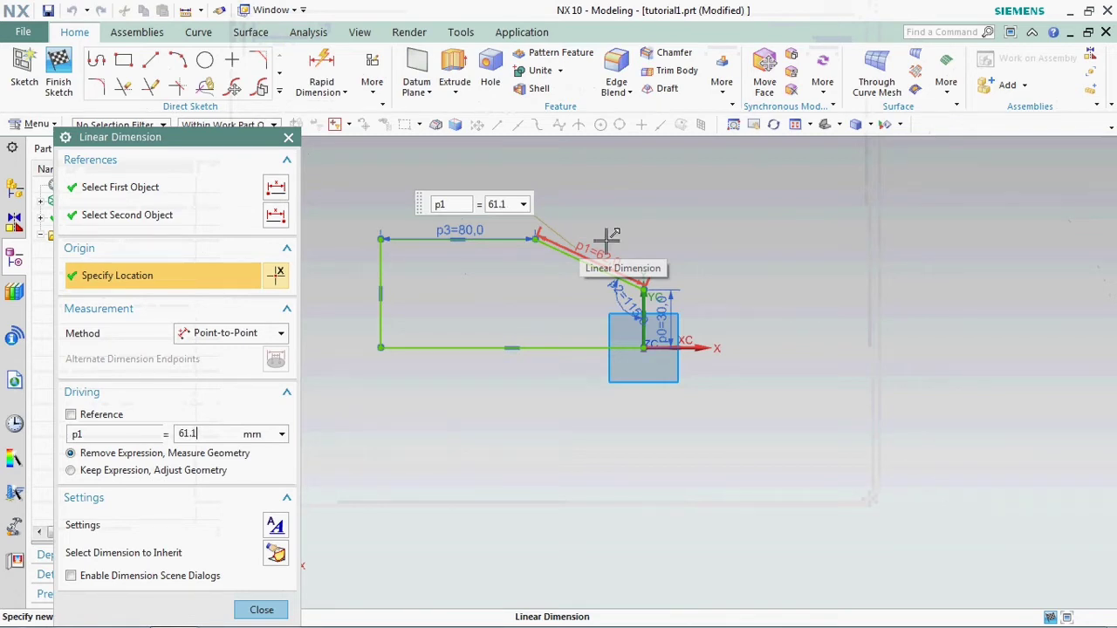
pyautogui.middleClick(715, 247)
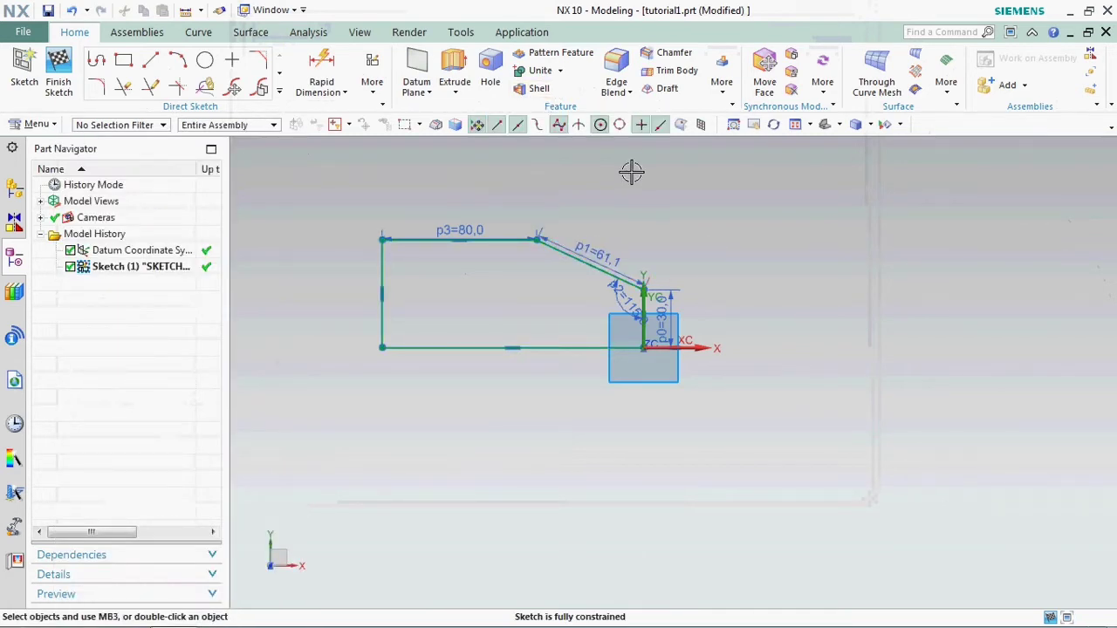
# - Measure the distance from the origin to the left vertical line
pyautogui.click(733, 125)
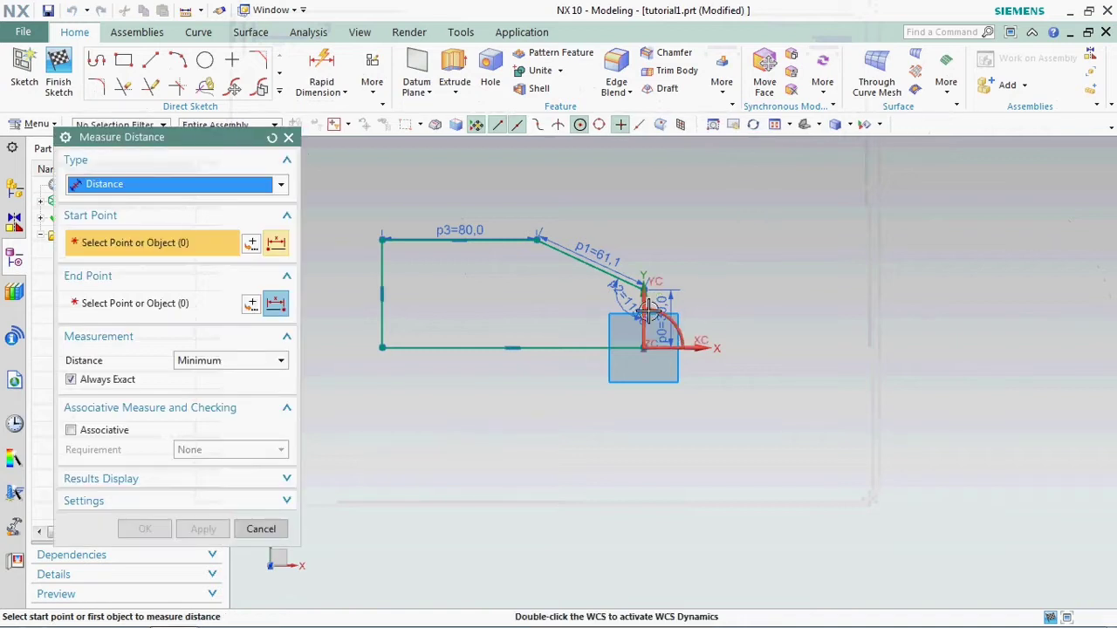
pyautogui.click(643, 343)
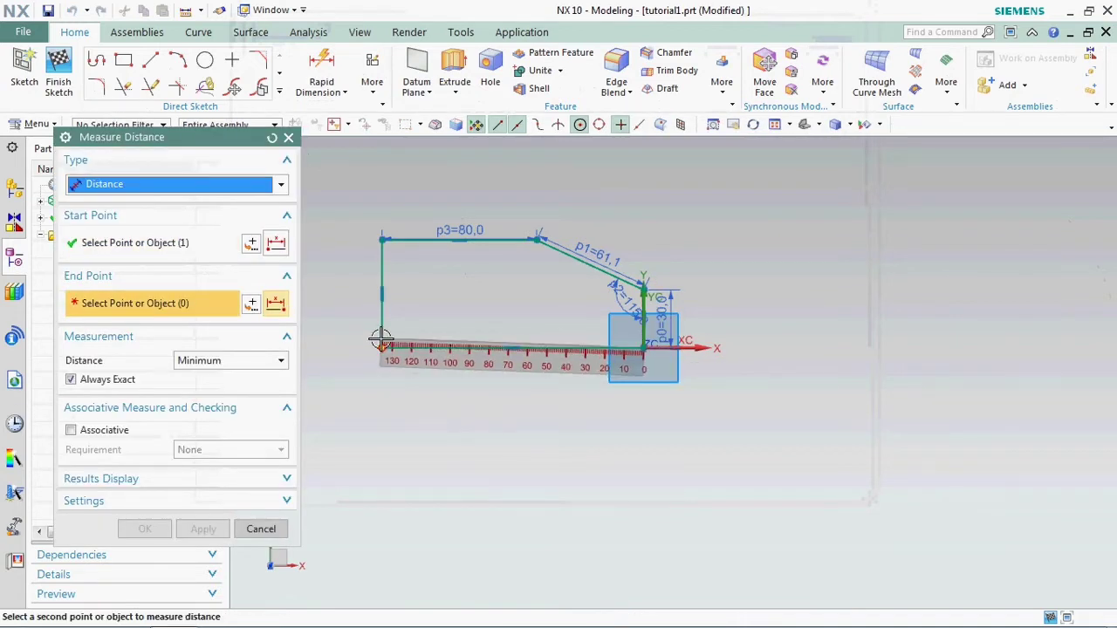
pyautogui.click(381, 339)
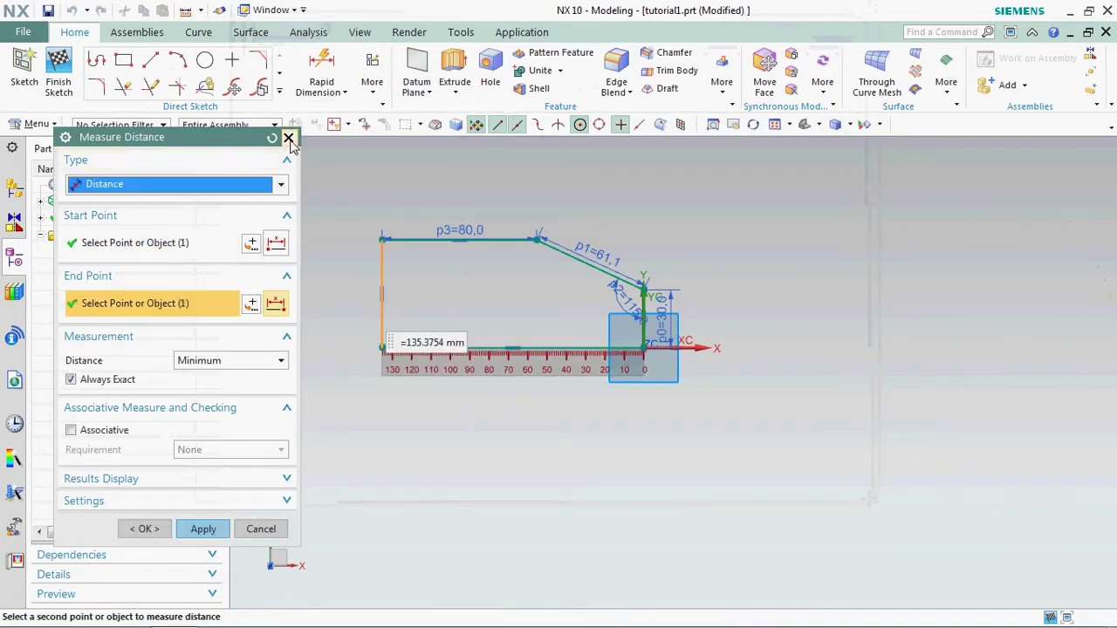
pyautogui.click(289, 140)
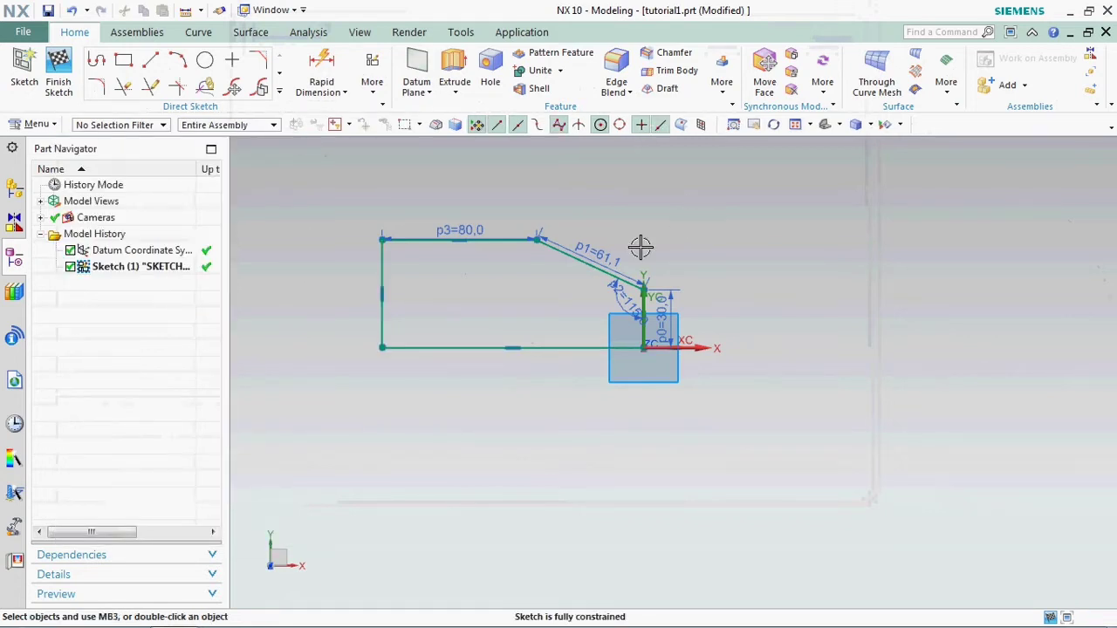
# - Delete the p1 dimension and accept the auto-dimensioning warning
pyautogui.click(601, 248)
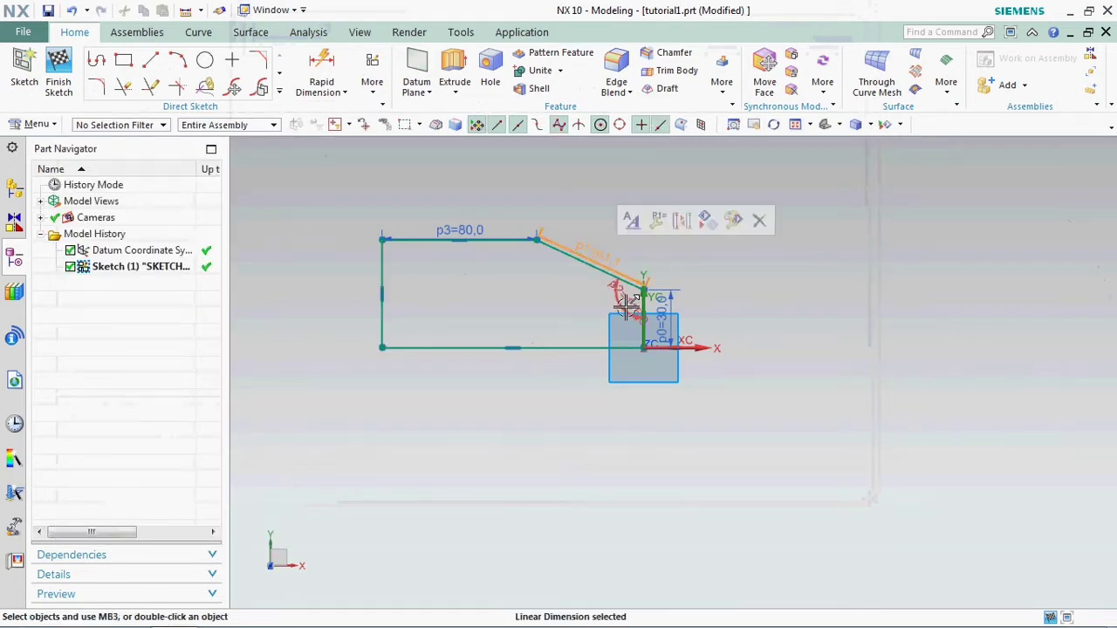
pyautogui.click(759, 223)
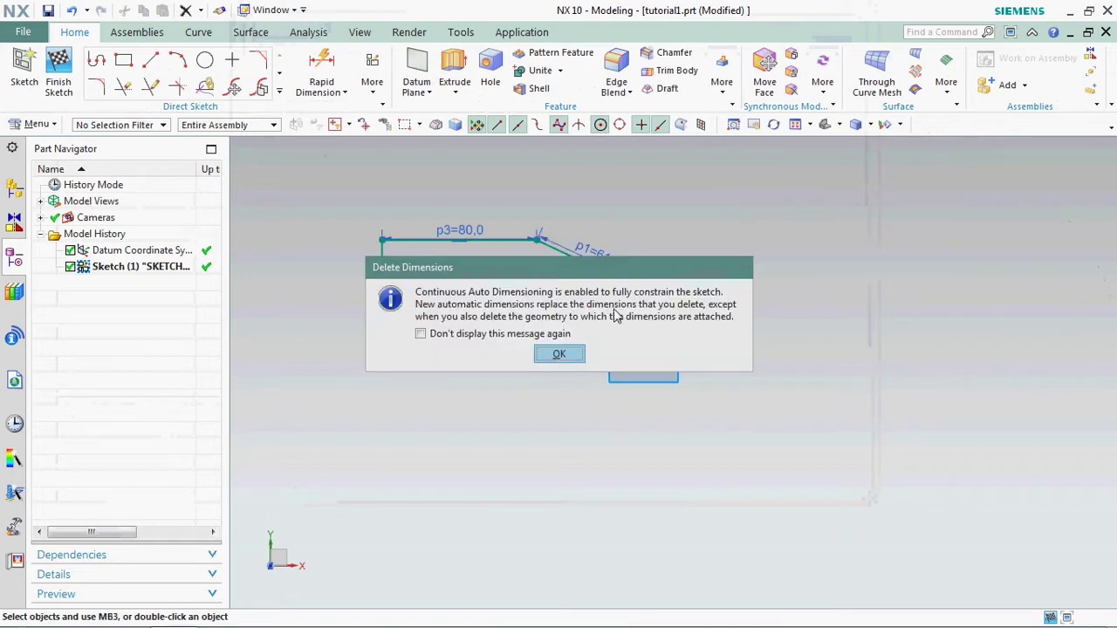
pyautogui.click(560, 354)
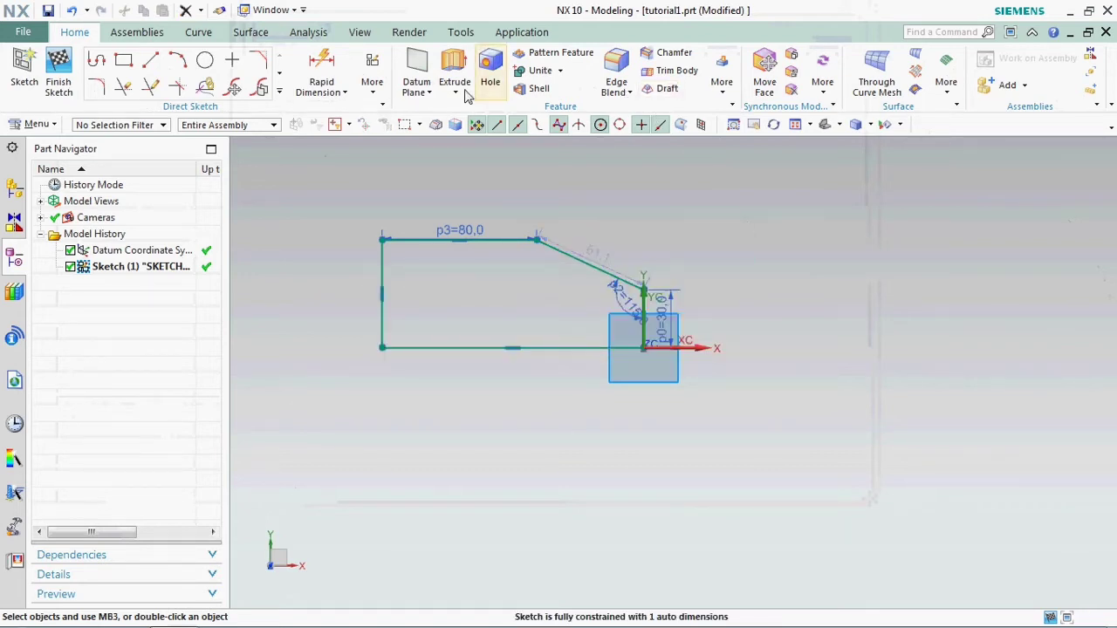
# - Add a 135 overall horizontal dimension from the left line to the origin, then finish the sketch
pyautogui.click(321, 70)
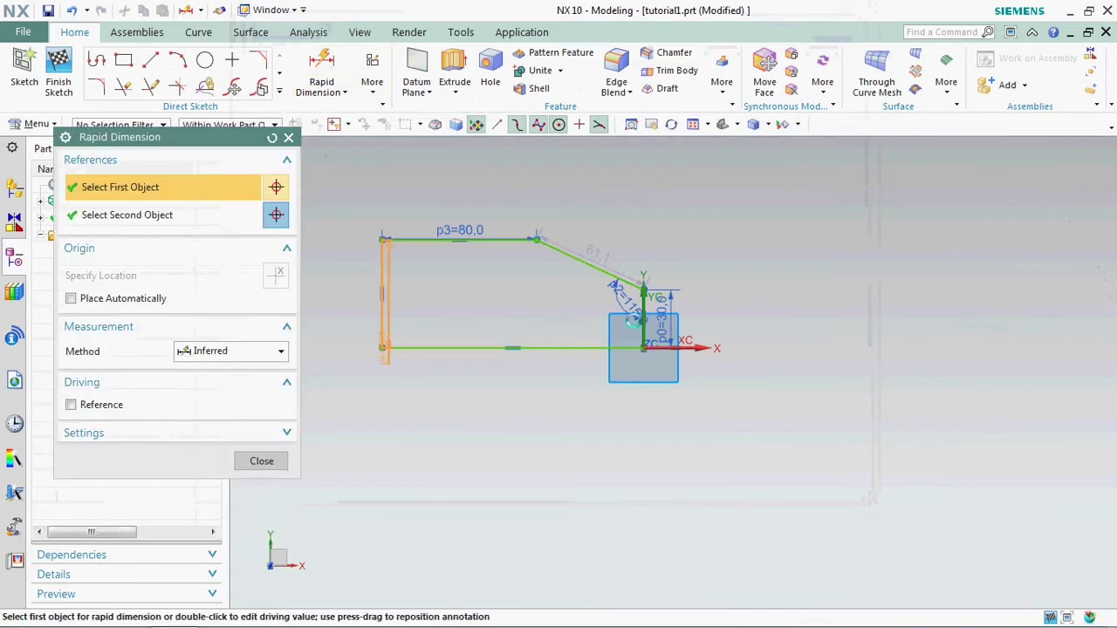
pyautogui.click(644, 388)
pyautogui.click(798, 397)
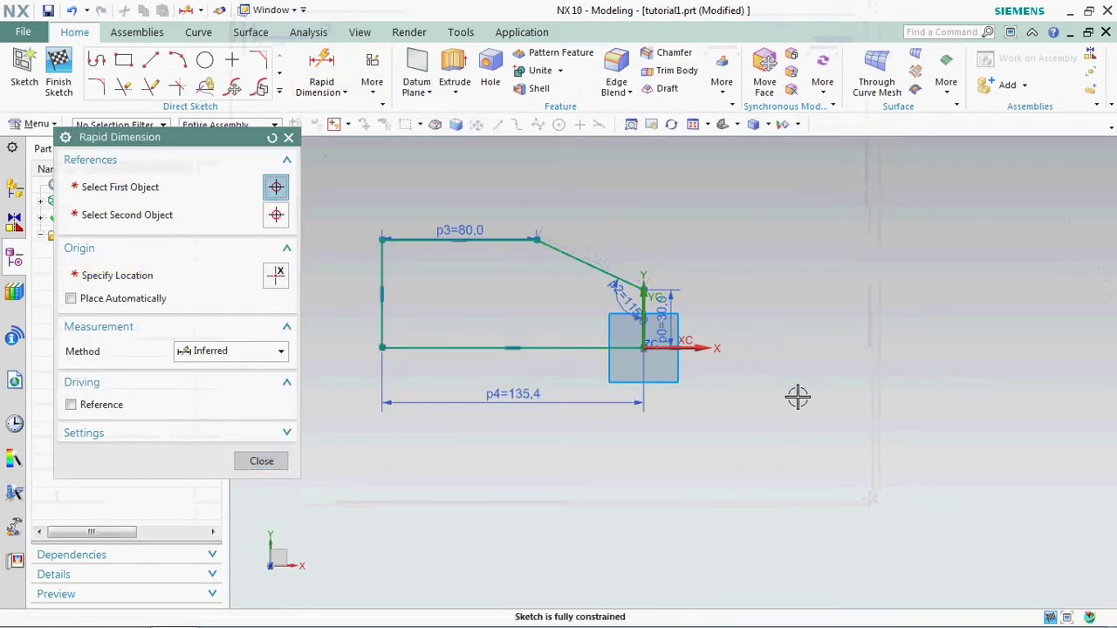
pyautogui.write('135')
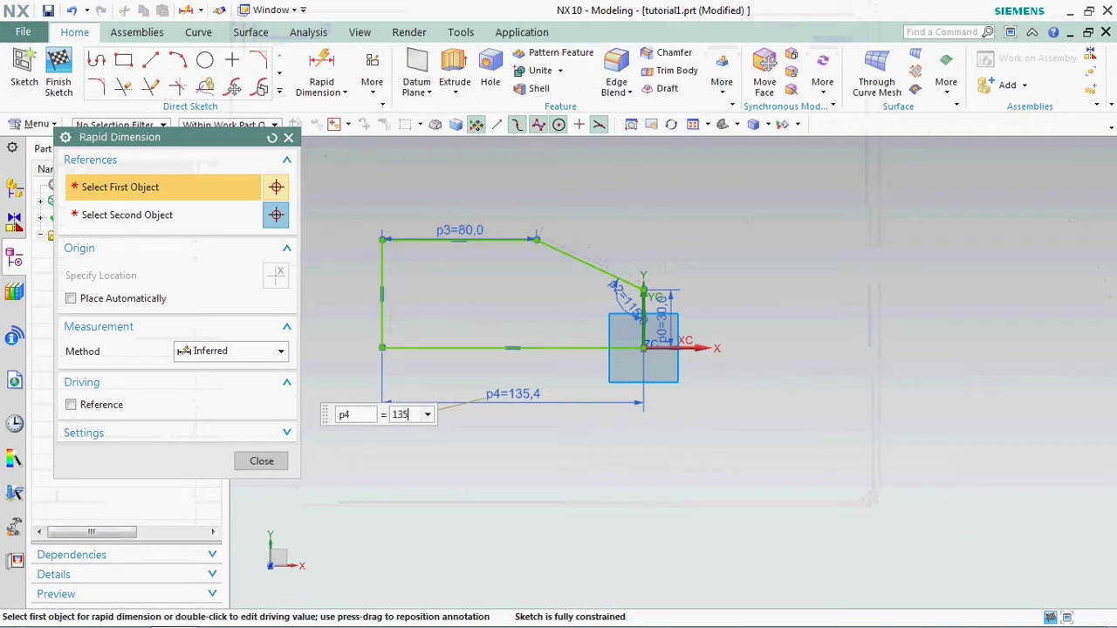
pyautogui.press('Return')
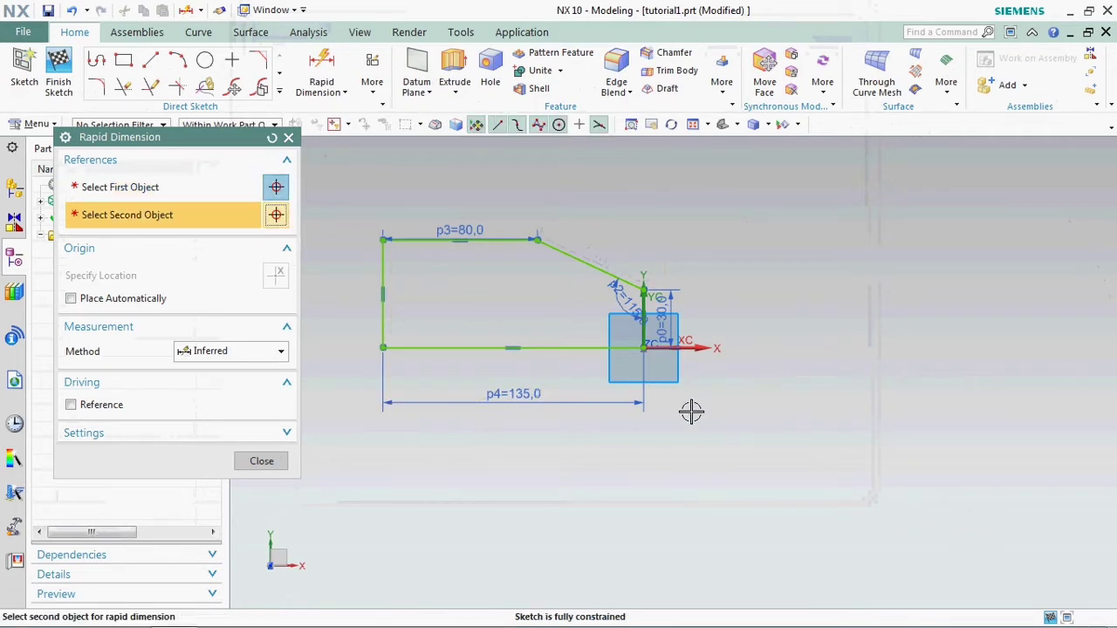
pyautogui.click(272, 138)
pyautogui.click(288, 137)
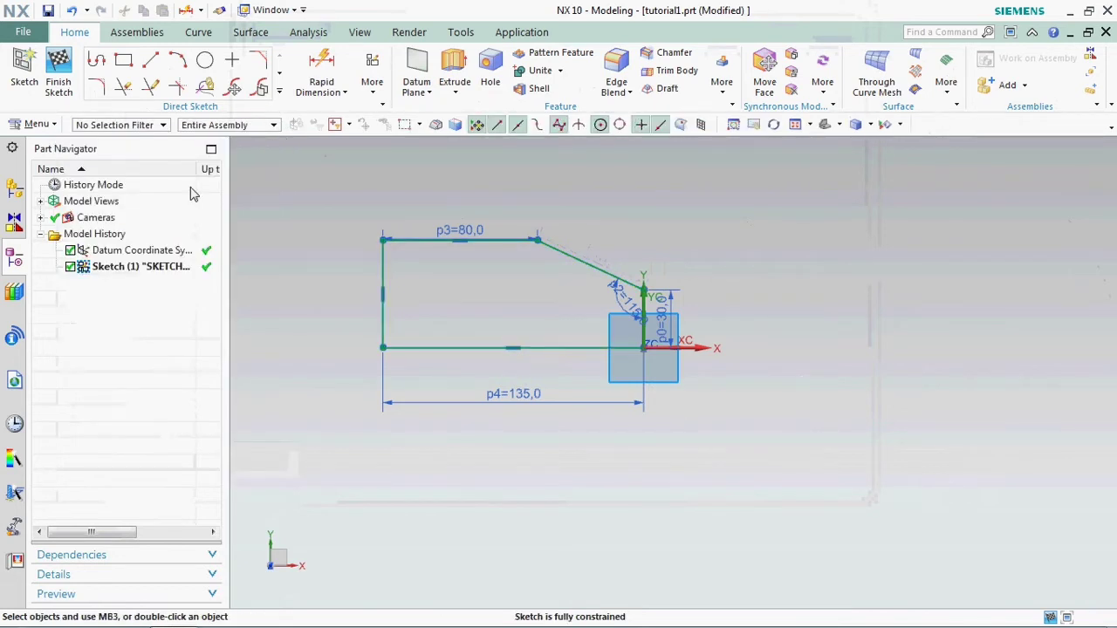
pyautogui.click(73, 94)
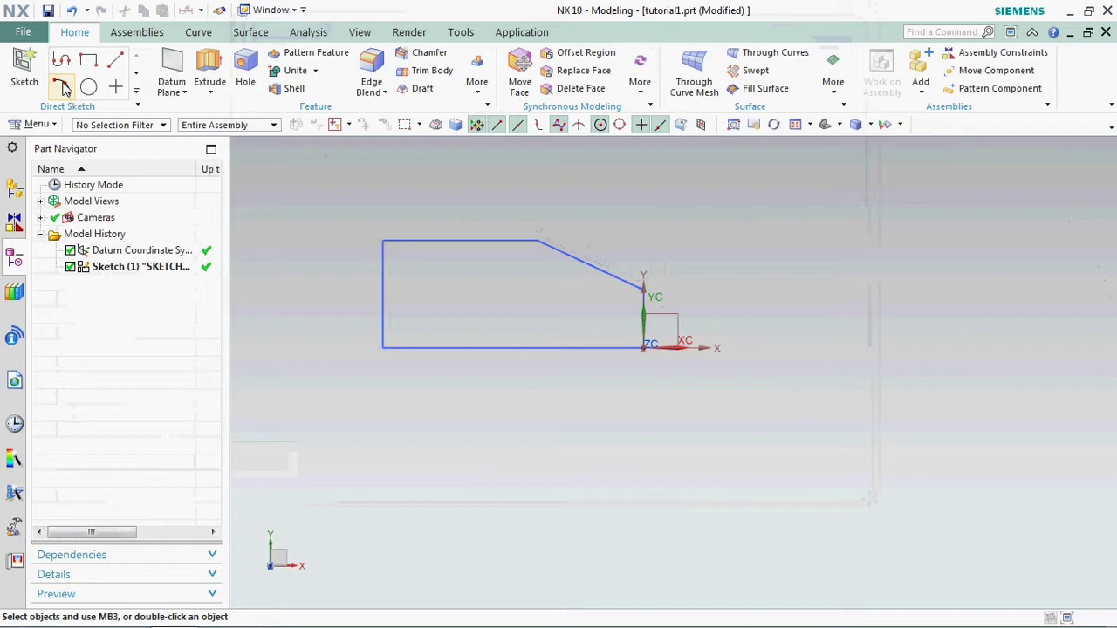
# - Save tutorial1.prt and bring up the File menu's application start options
pyautogui.scroll(1, 588, 326)
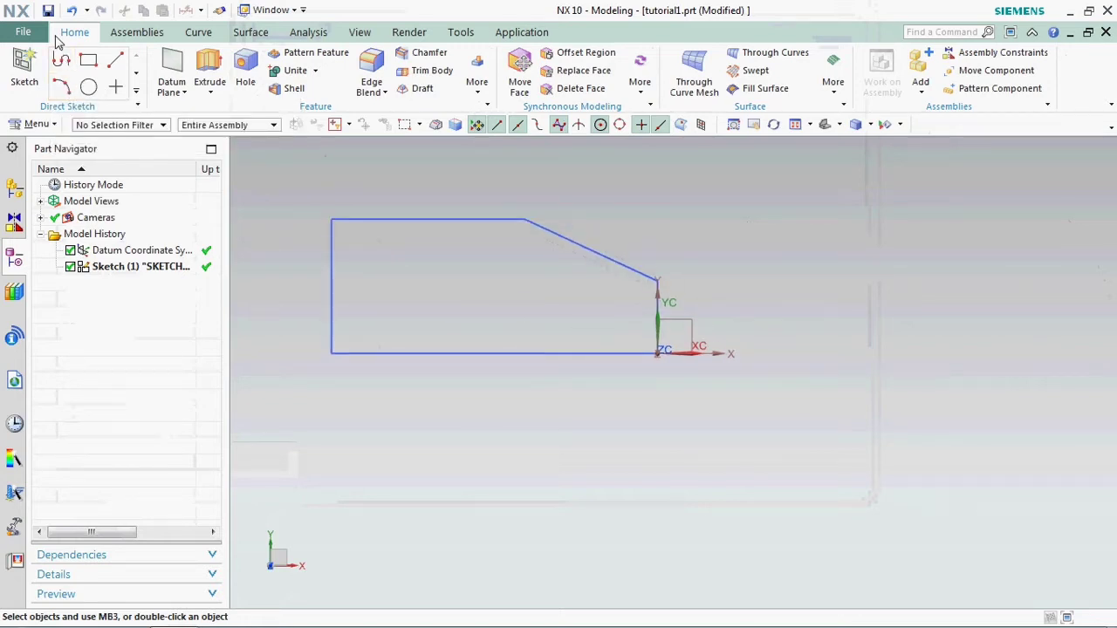
pyautogui.click(47, 11)
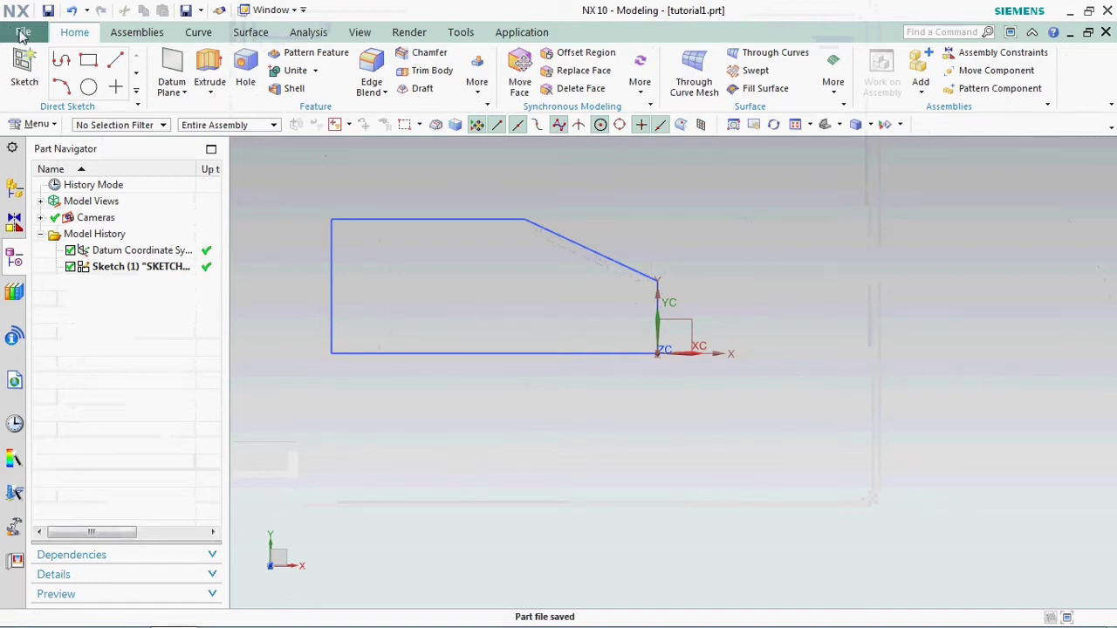
pyautogui.click(23, 32)
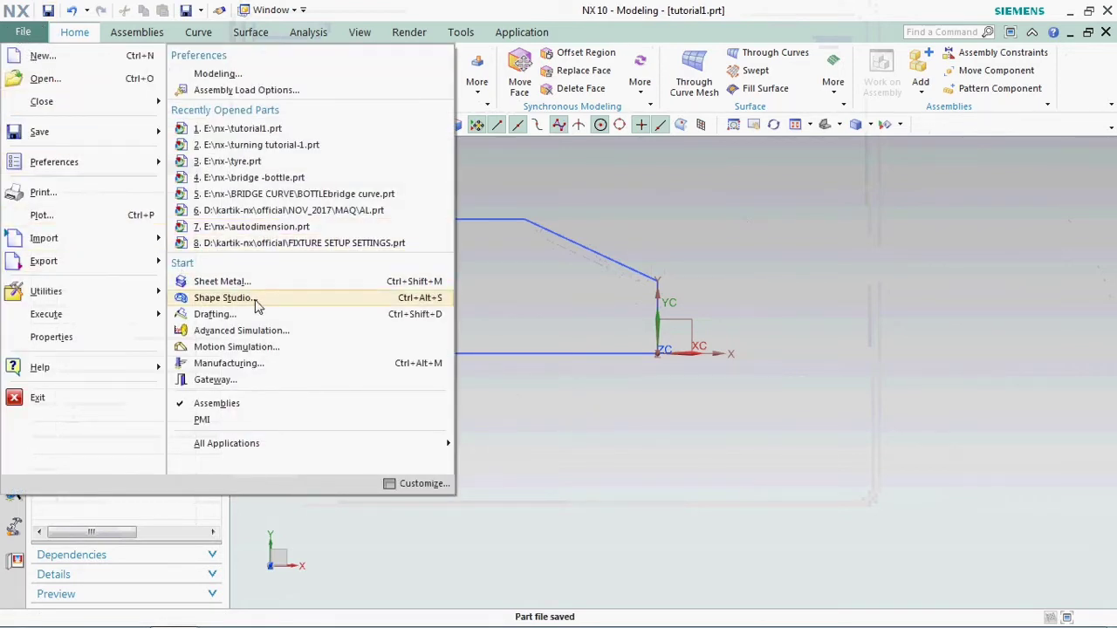
# - Enter Manufacturing with the cam_general configuration and the turning setup
pyautogui.click(259, 363)
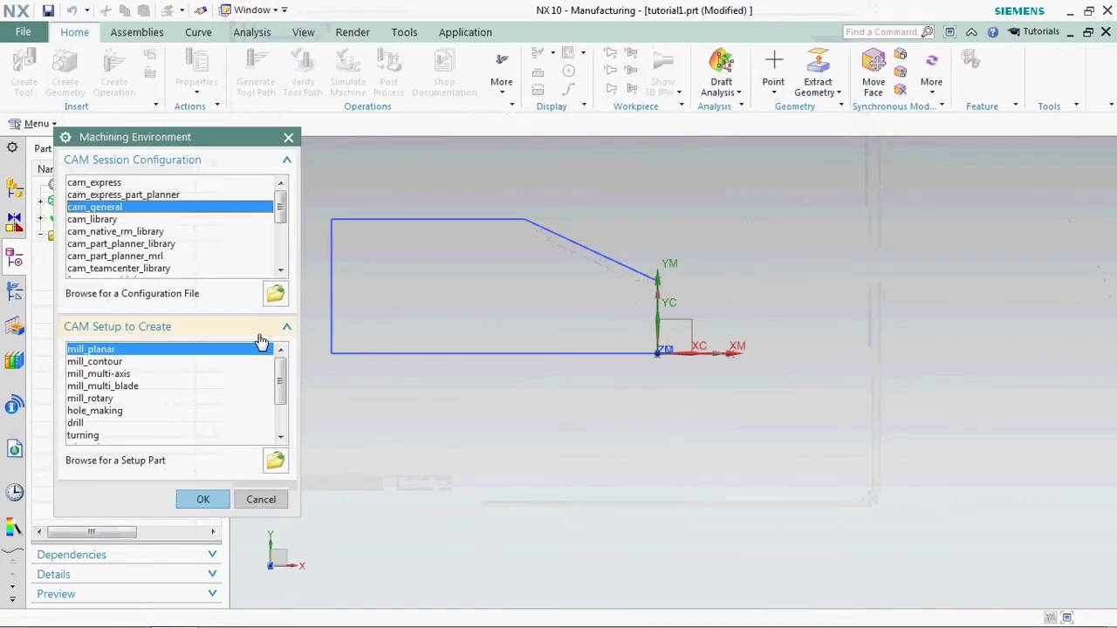
pyautogui.click(102, 436)
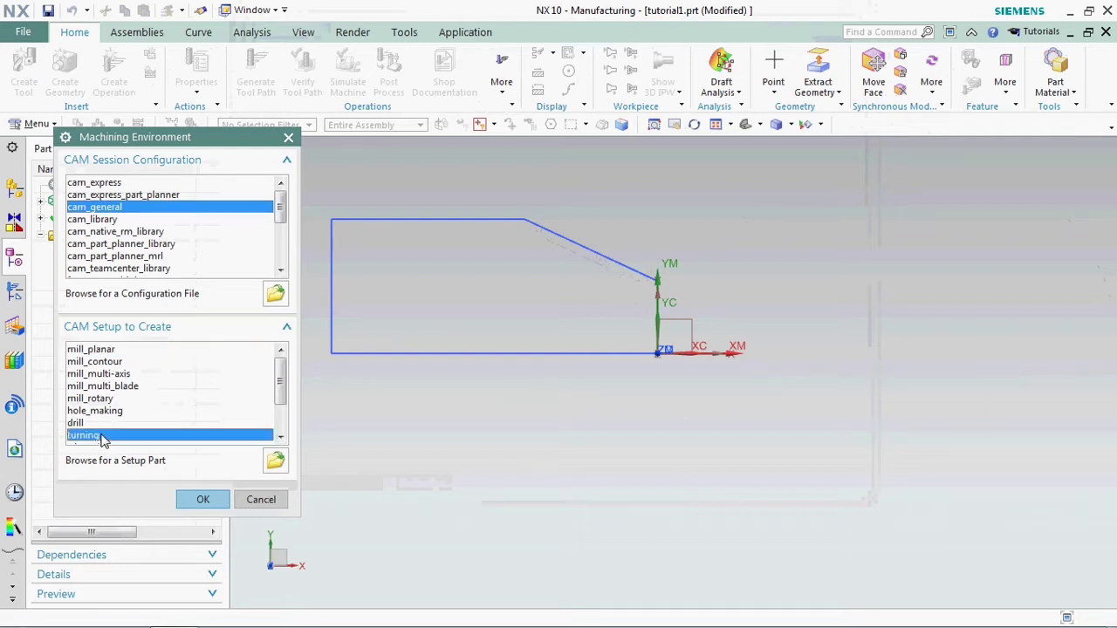
pyautogui.scroll(-2, 210, 436)
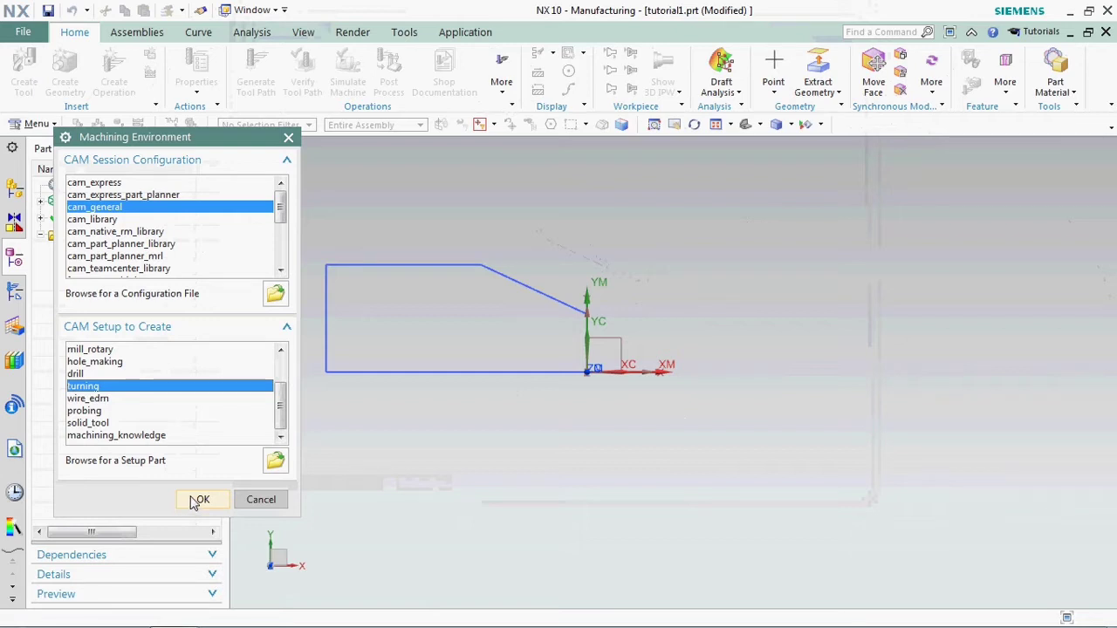
pyautogui.click(199, 500)
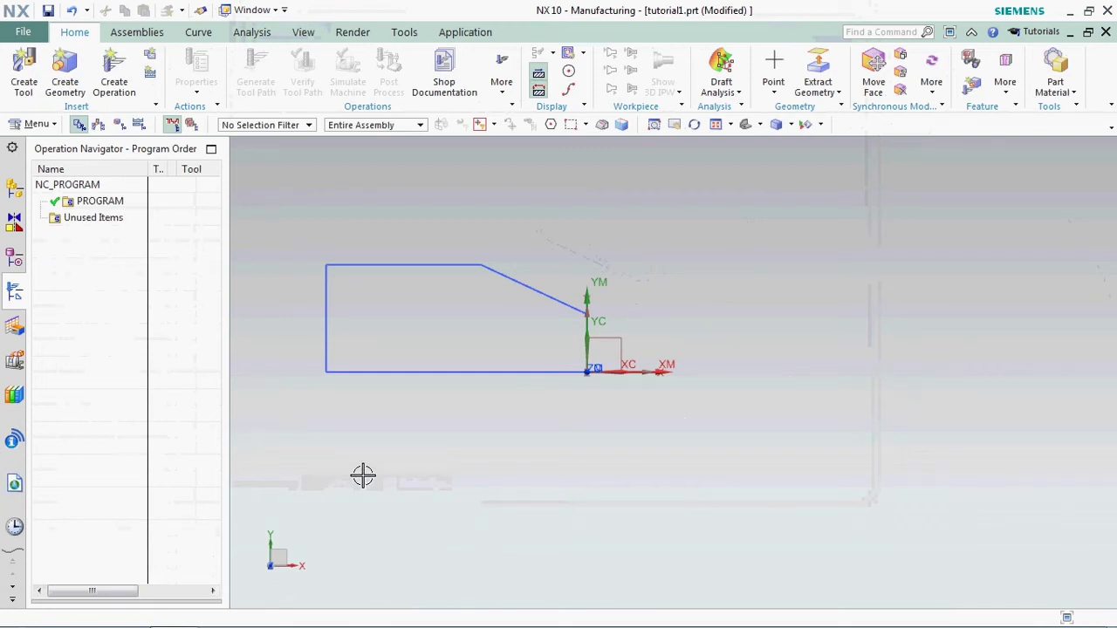
# - Show the Operation Navigator's Geometry View, expanding MCS_SPINDLE and WORKPIECE down to TURNING_WORKPIECE
pyautogui.click(119, 124)
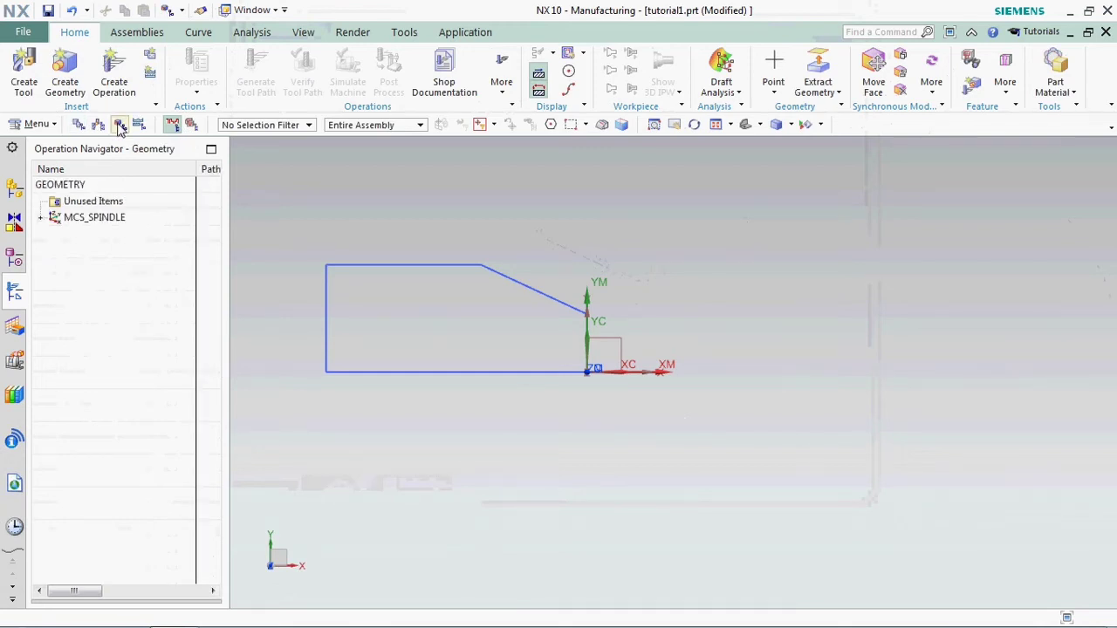
pyautogui.click(41, 218)
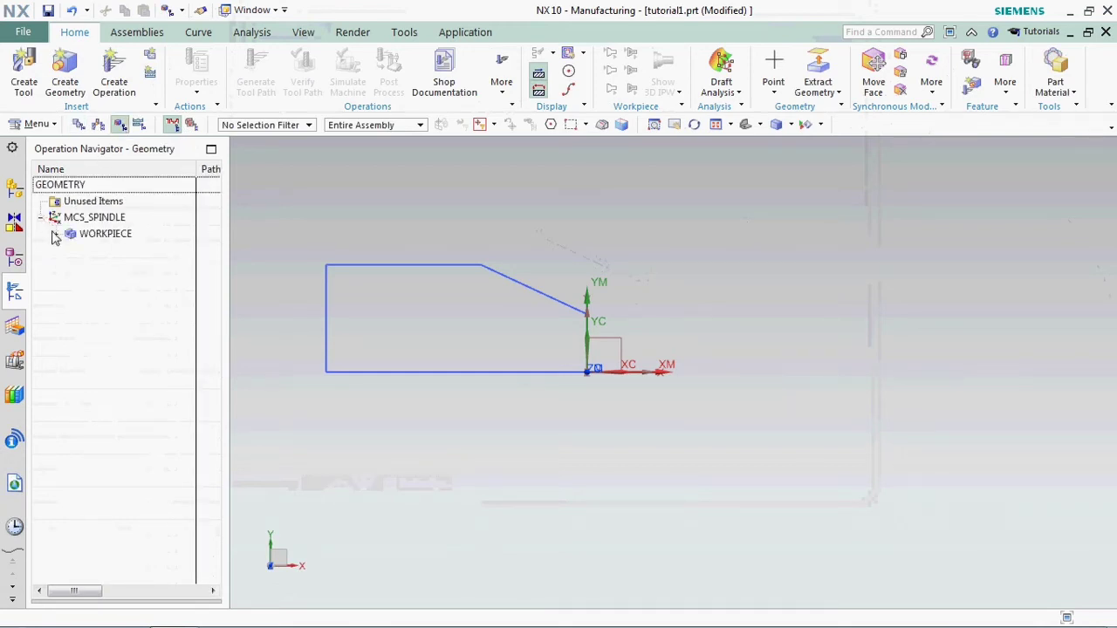
pyautogui.click(55, 234)
pyautogui.click(105, 256)
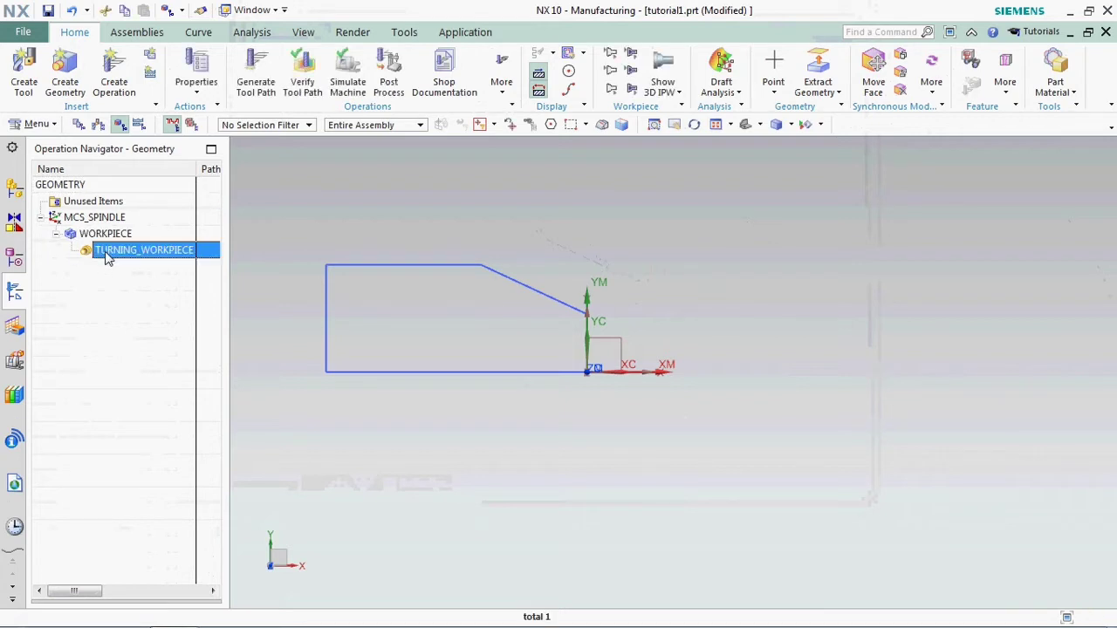
pyautogui.click(98, 342)
# - Refresh the display, set a fitted flat top view, and select TURNING_WORKPIECE
pyautogui.moveTo(678, 416); pyautogui.dragTo(638, 349, button='middle')
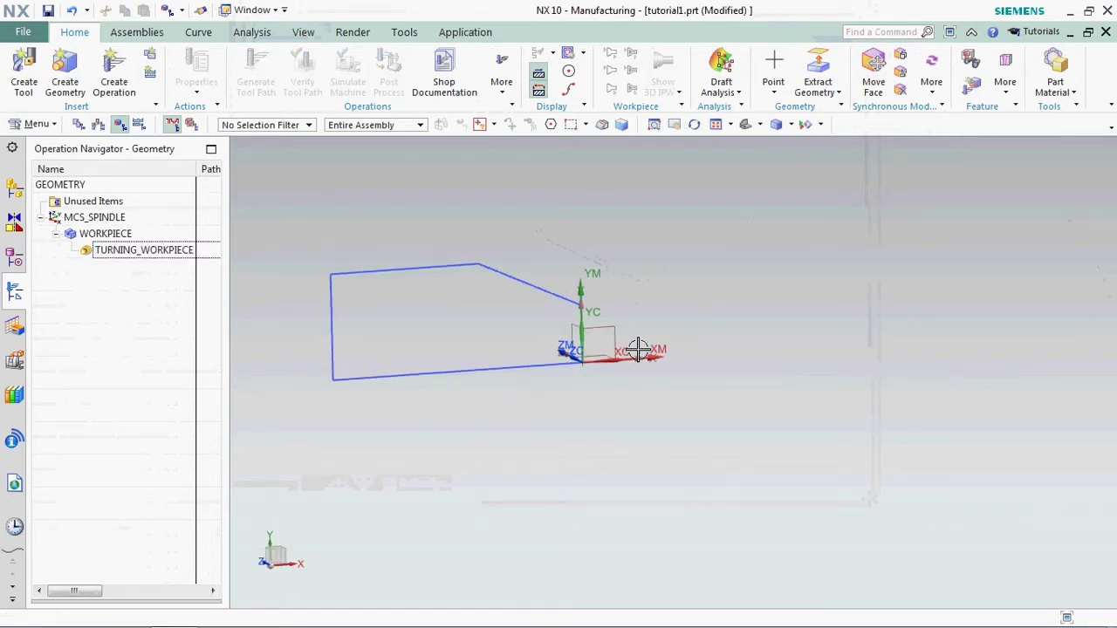
pyautogui.rightClick(553, 221)
pyautogui.click(596, 233)
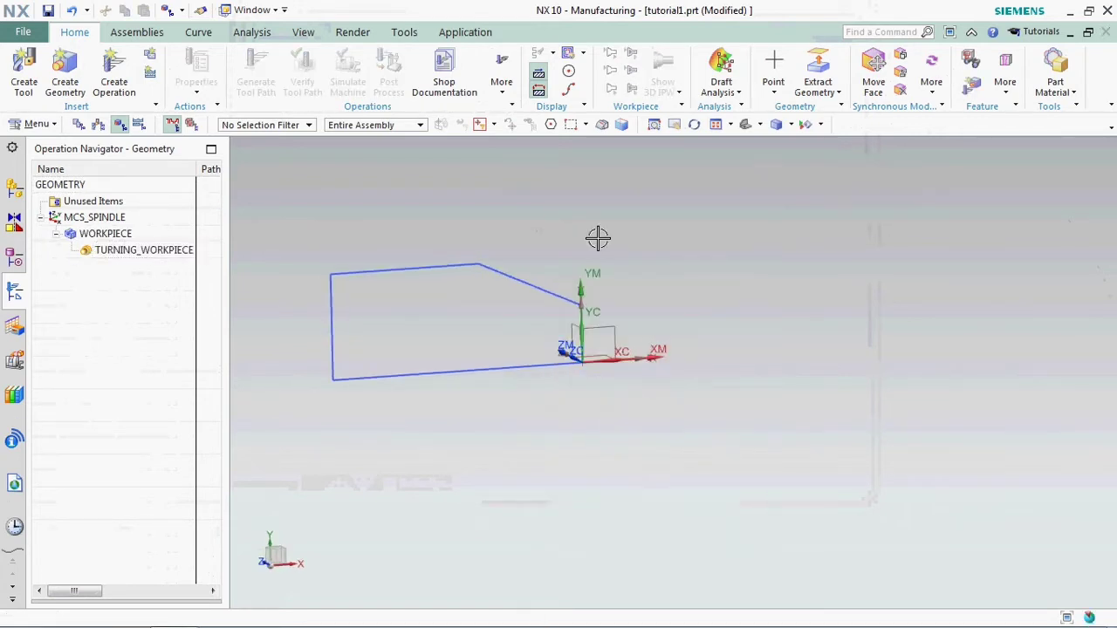
pyautogui.rightClick(652, 270)
pyautogui.press('F8')
pyautogui.hotkey('ctrl', 'f')
pyautogui.rightClick(585, 309)
pyautogui.scroll(-3, 583, 307)
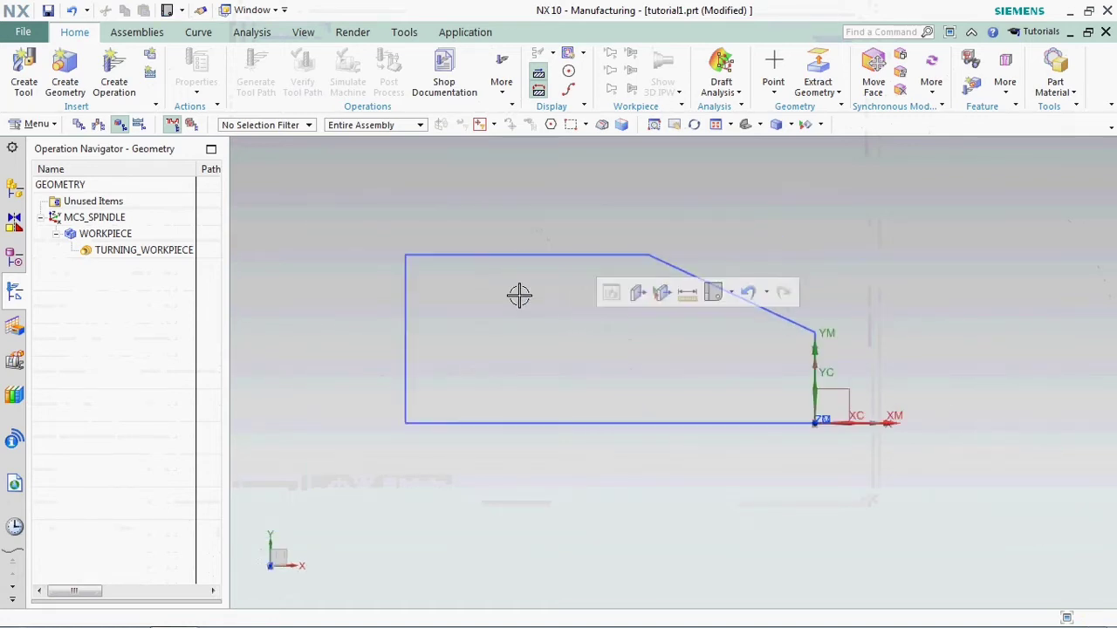
pyautogui.click(148, 251)
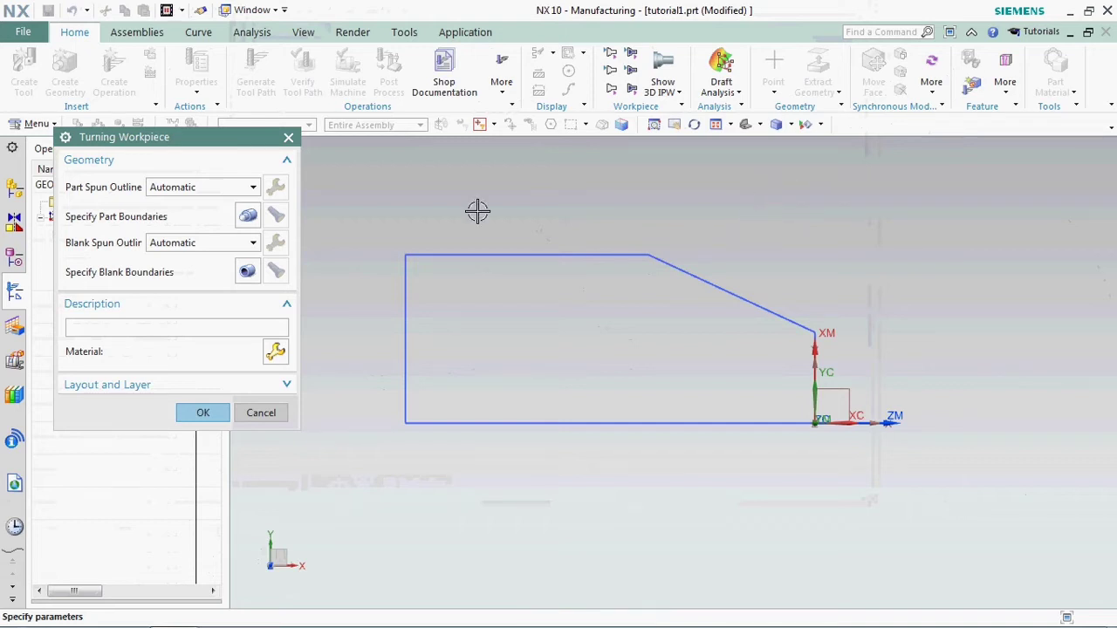
# - Define the part boundary as the five connected outline curves using the Connected Curves rule
pyautogui.click(251, 218)
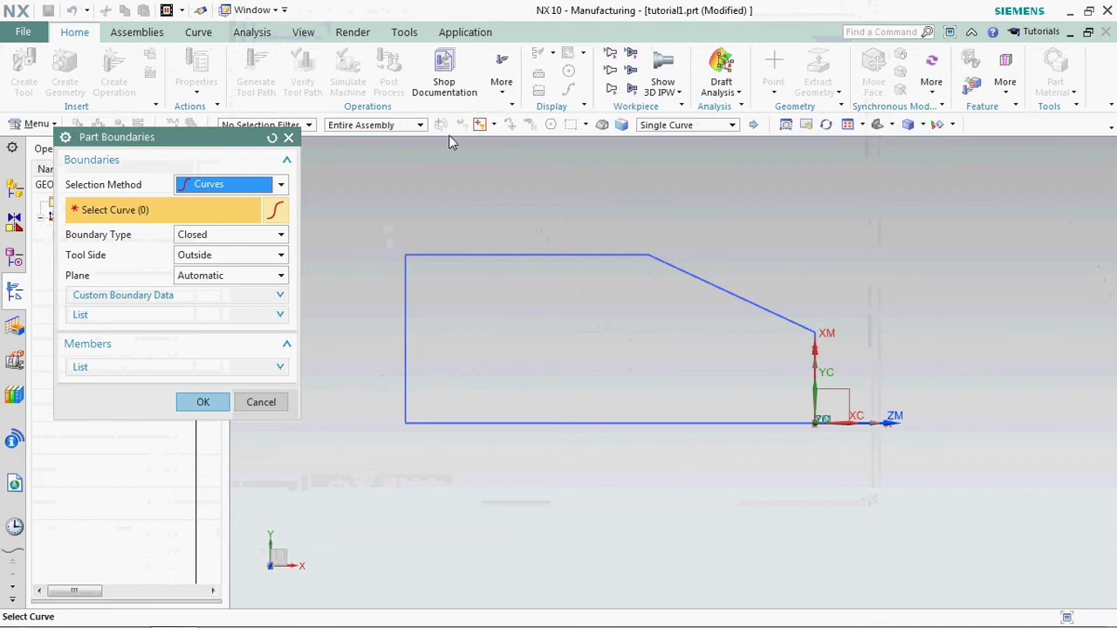
pyautogui.click(668, 126)
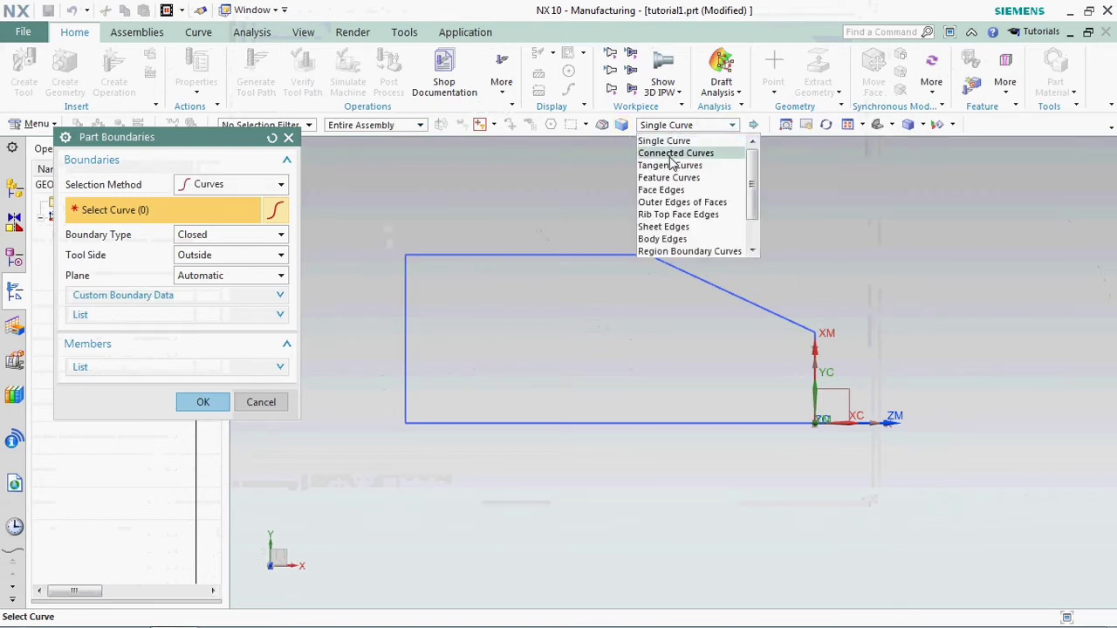
pyautogui.click(672, 154)
pyautogui.click(663, 260)
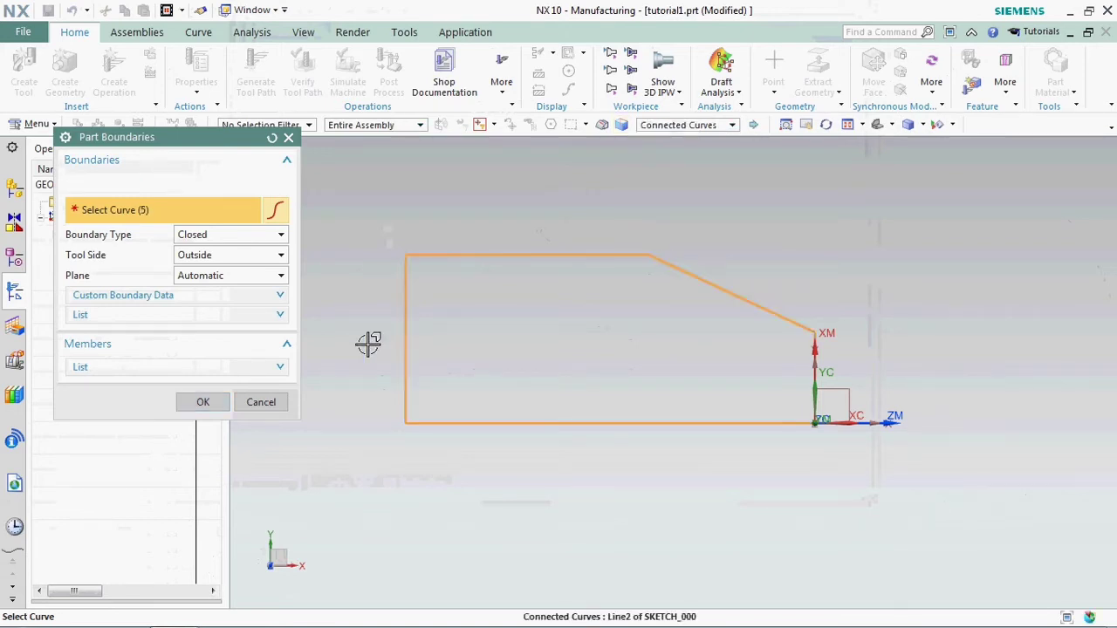
pyautogui.click(203, 407)
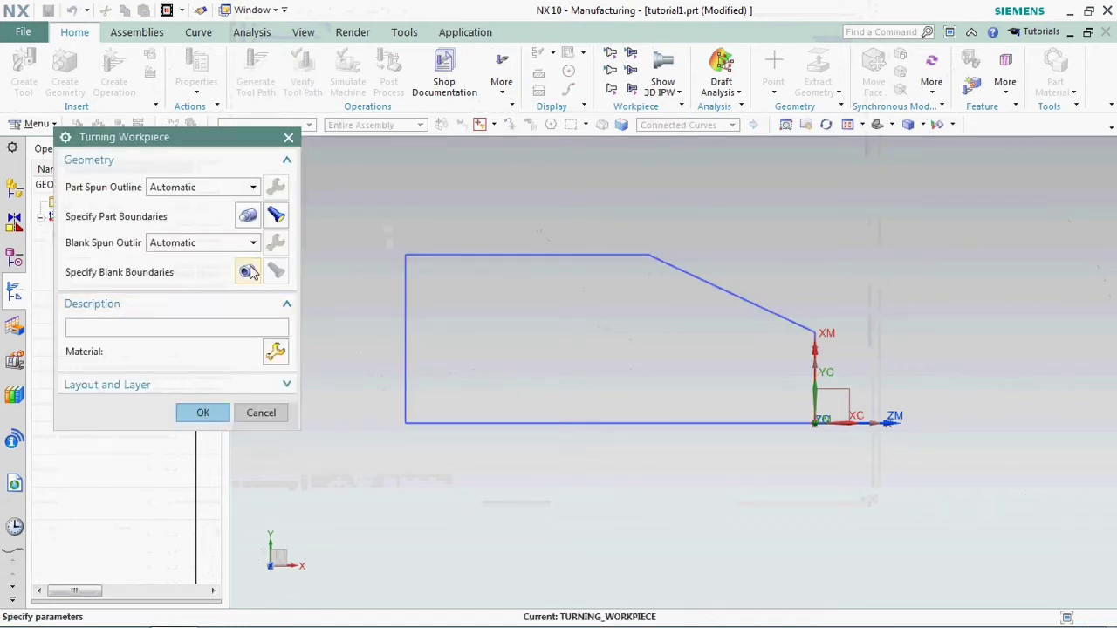
pyautogui.click(248, 271)
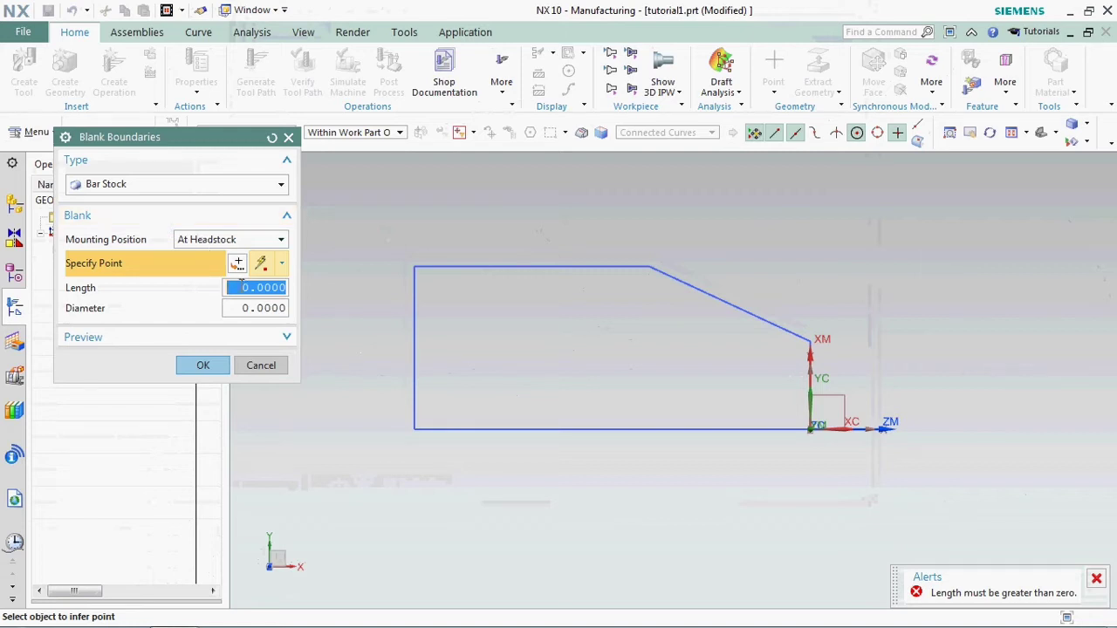
# - Enter a bar stock length of 145 and a diameter of 100
pyautogui.write('1')
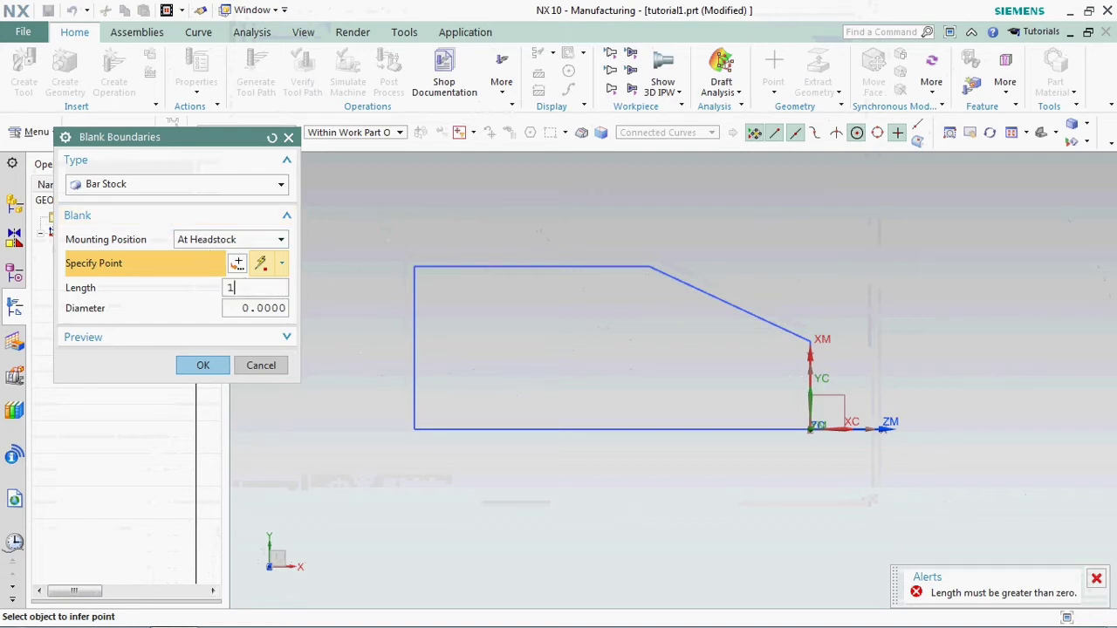
pyautogui.write('45')
pyautogui.click(255, 310)
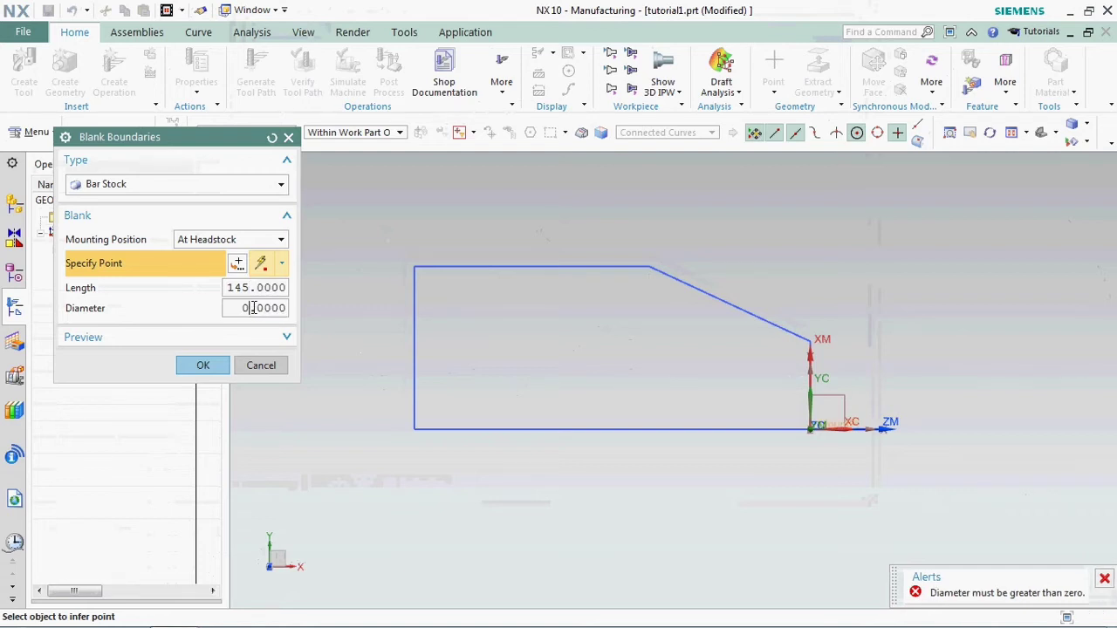
pyautogui.doubleClick(253, 308)
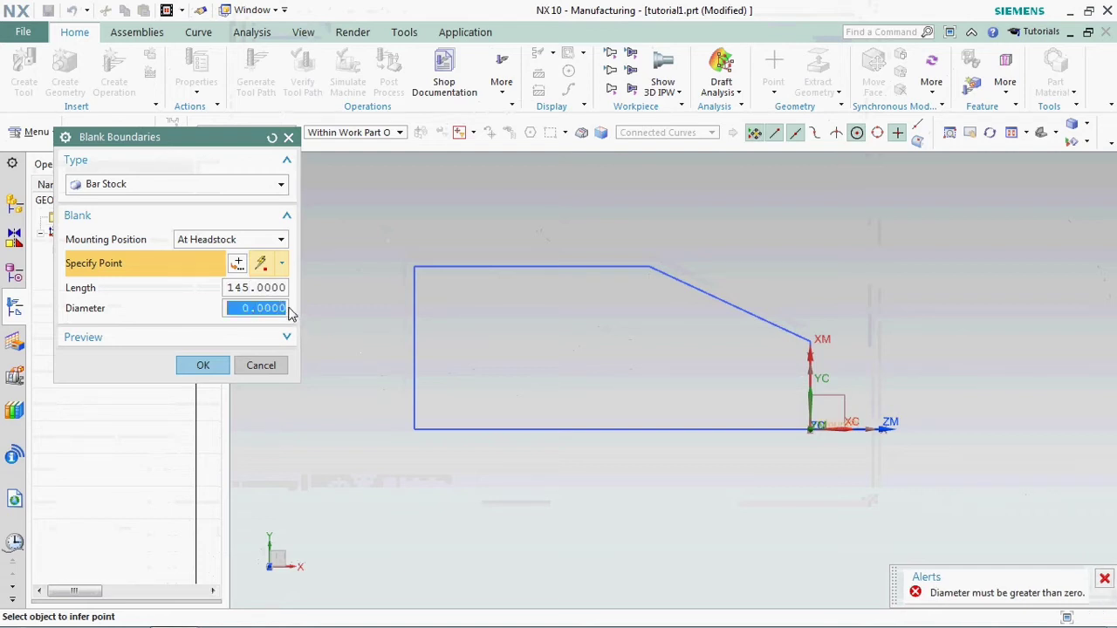
pyautogui.write('1')
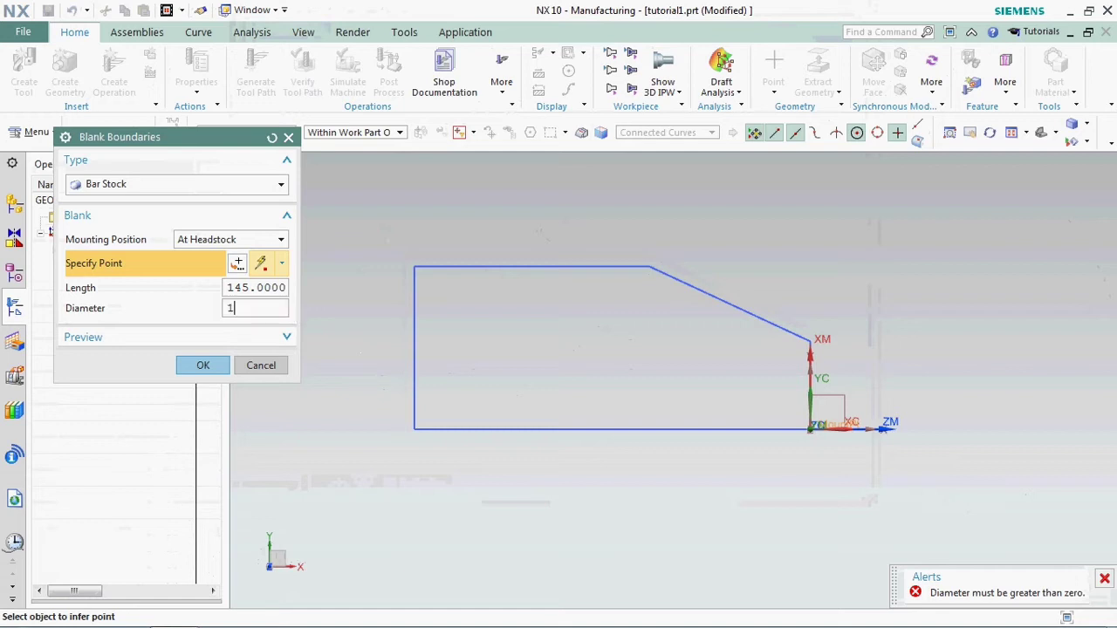
pyautogui.write('00')
pyautogui.click(265, 287)
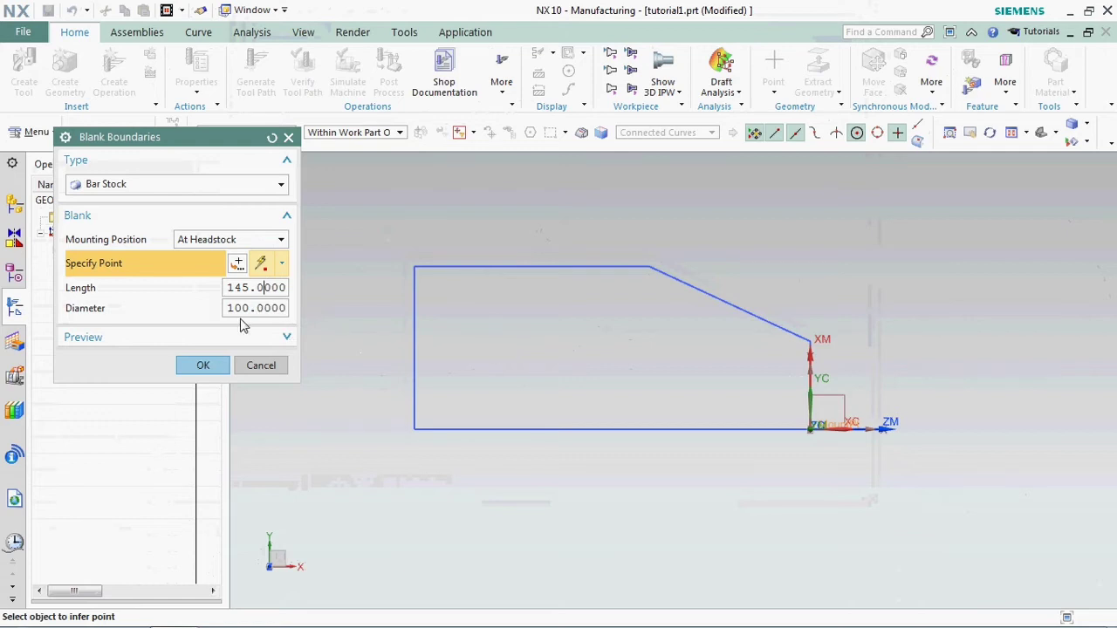
pyautogui.scroll(-3, 616, 313)
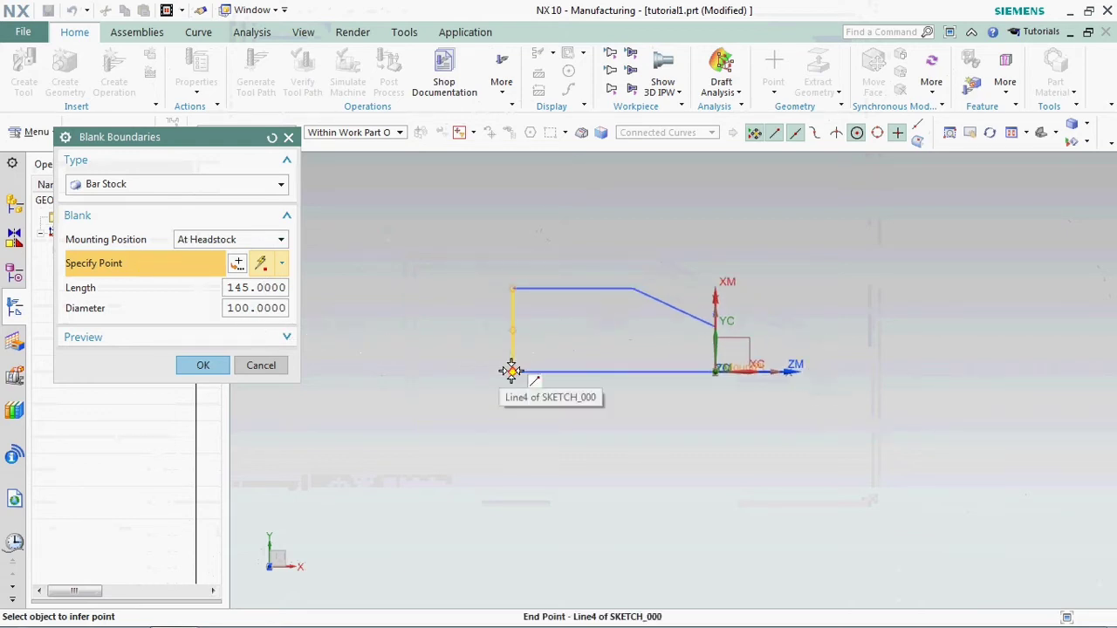
pyautogui.scroll(1, 744, 369)
pyautogui.scroll(3, 744, 369)
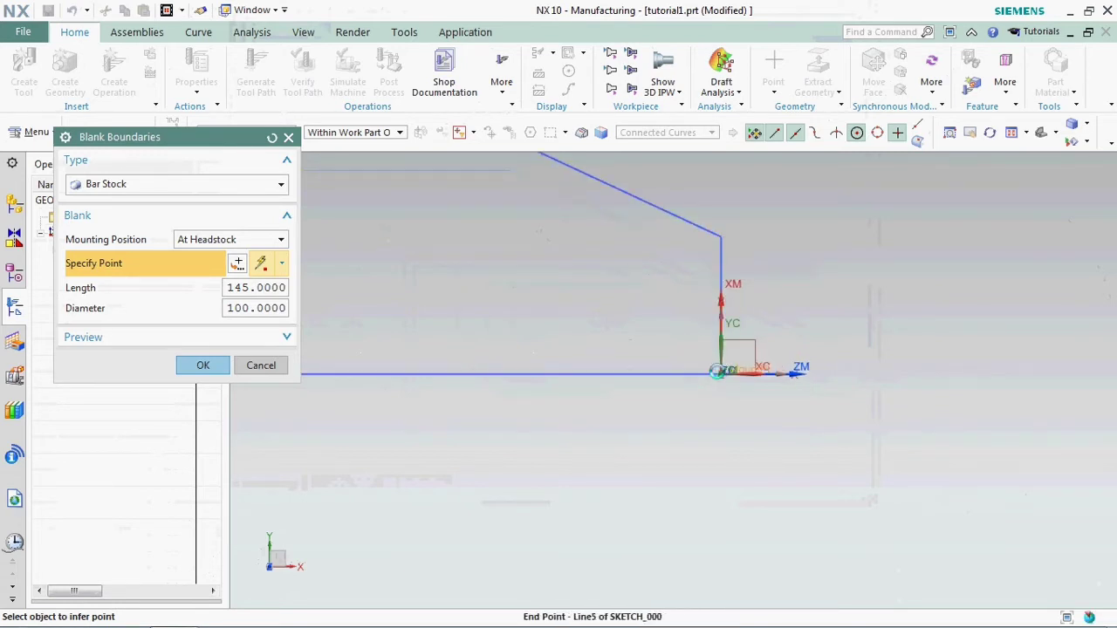
# - Set the bar stock mount point at the part's left end
pyautogui.click(721, 373)
pyautogui.scroll(-3, 799, 347)
pyautogui.scroll(-1, 718, 349)
pyautogui.click(539, 356)
pyautogui.scroll(3, 726, 362)
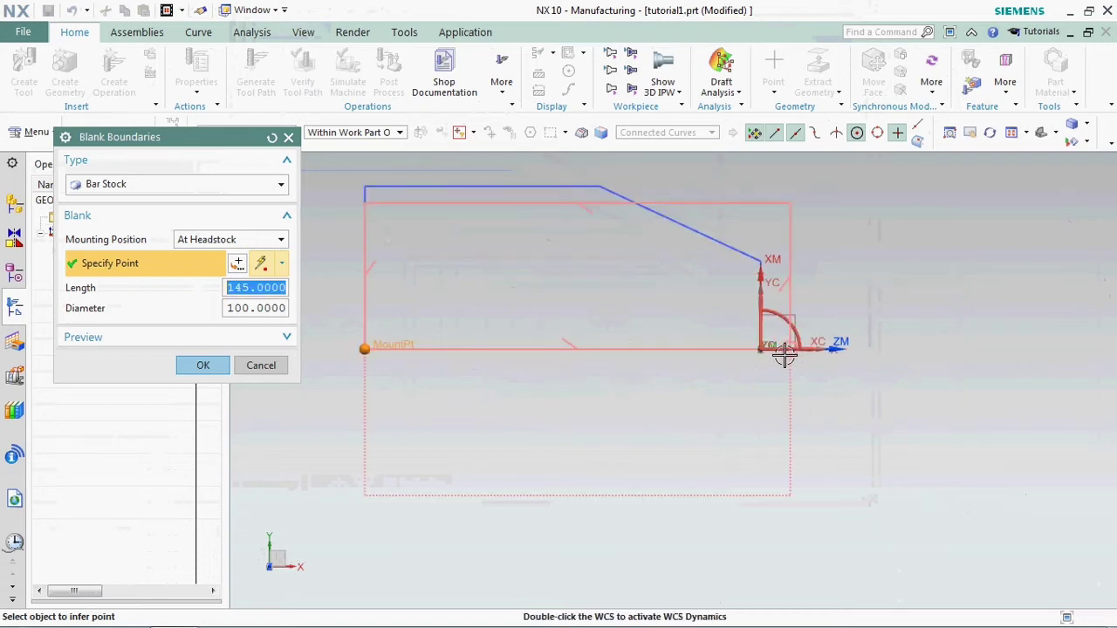
# - Change the bar stock diameter to 120 and accept the blank
pyautogui.click(409, 327)
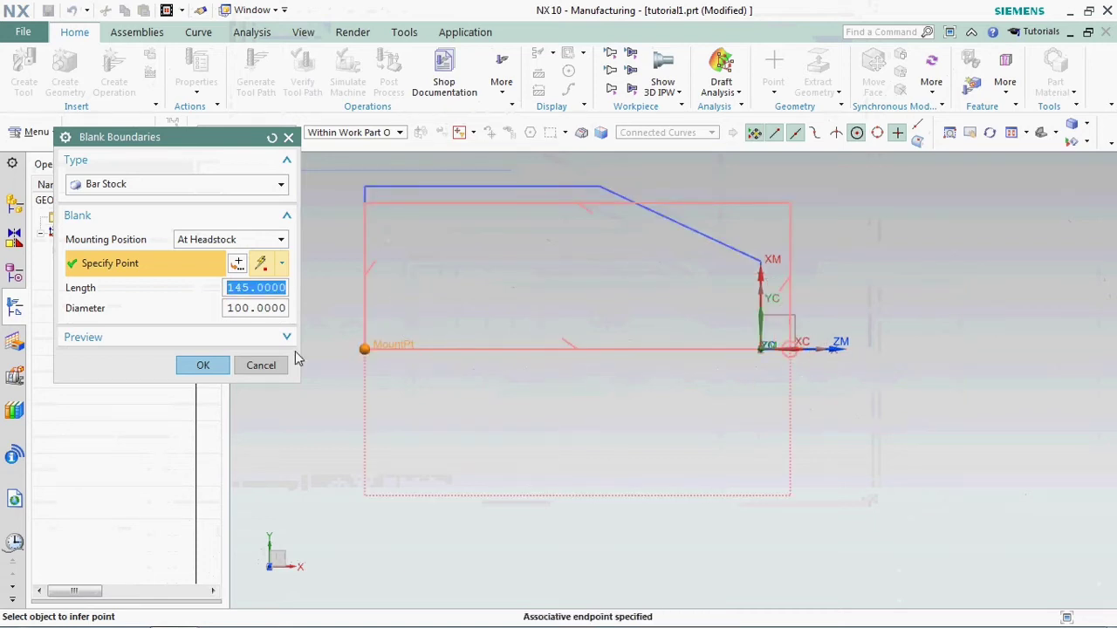
pyautogui.click(260, 311)
pyautogui.write('1')
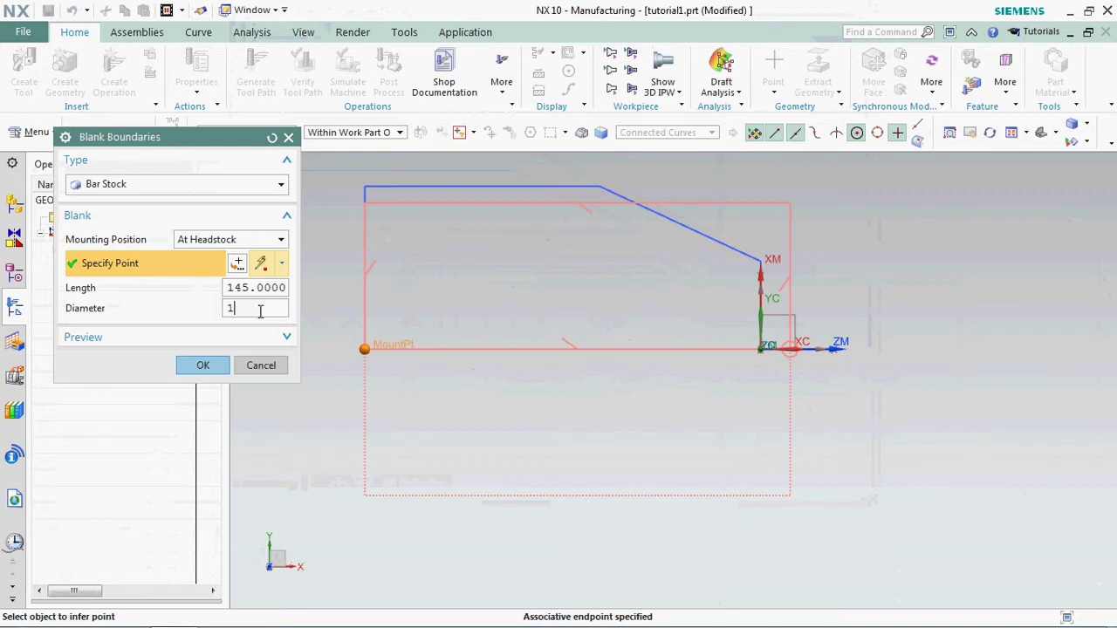
pyautogui.write('2-')
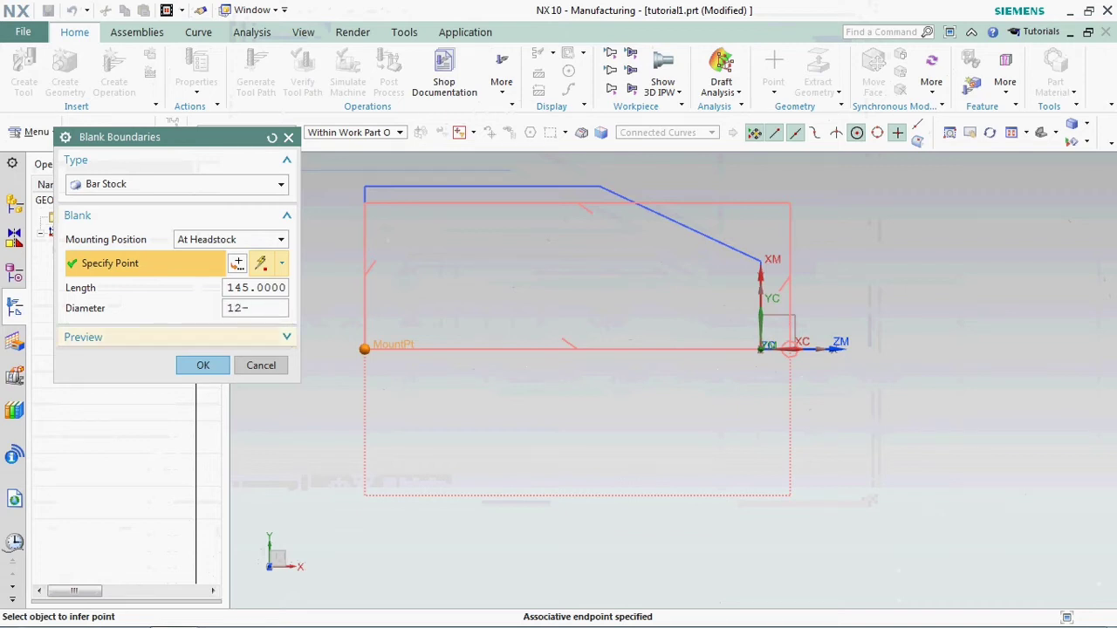
pyautogui.press('BackSpace')
pyautogui.write('0')
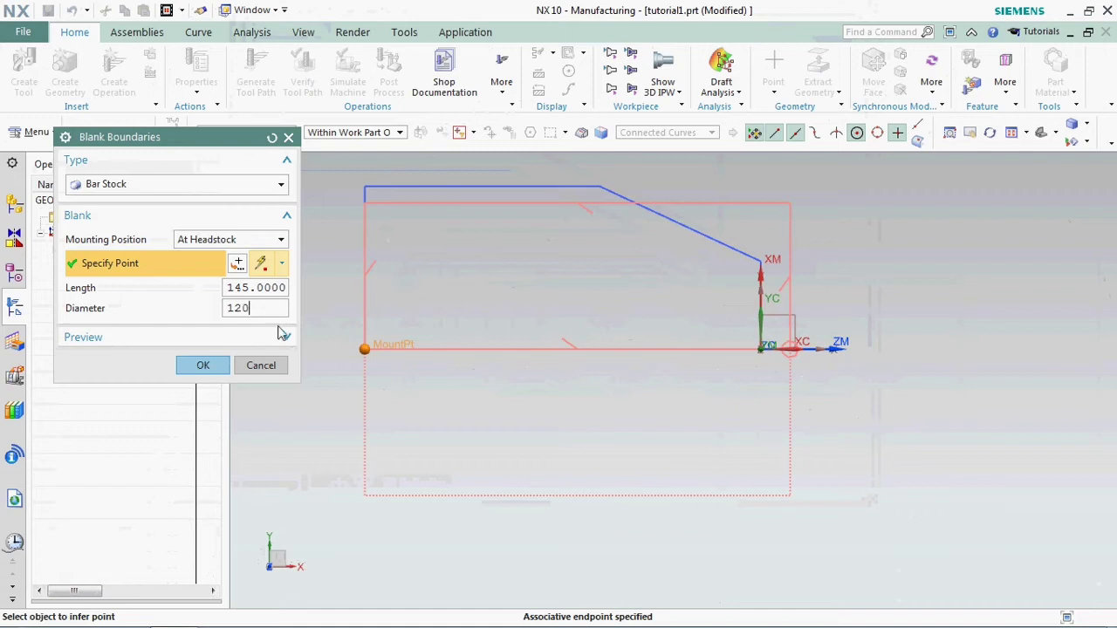
pyautogui.press('Return')
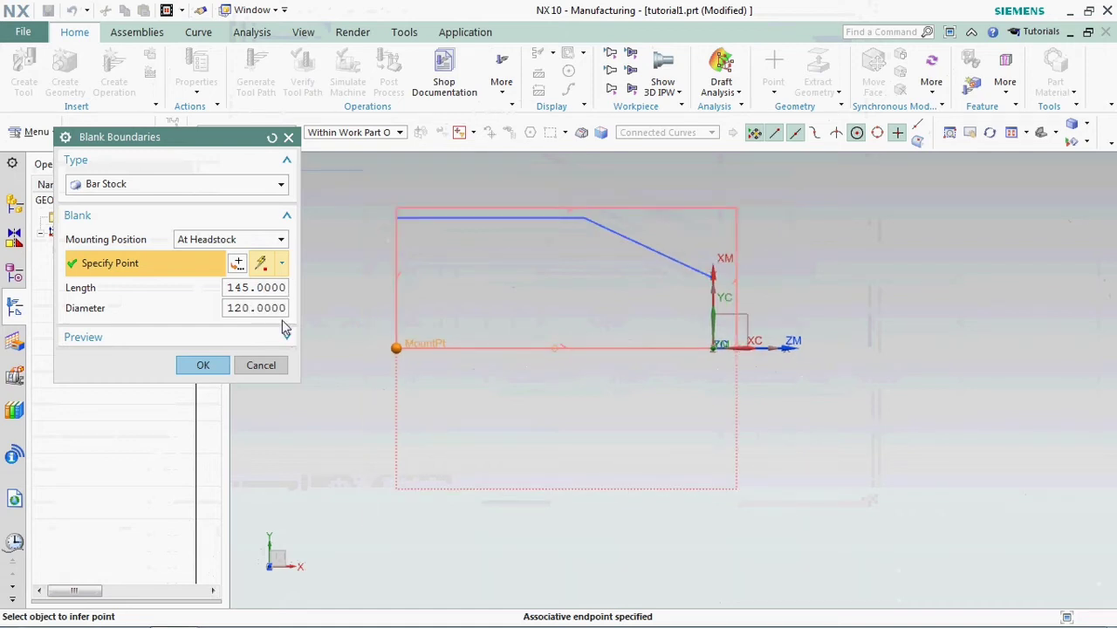
pyautogui.click(206, 365)
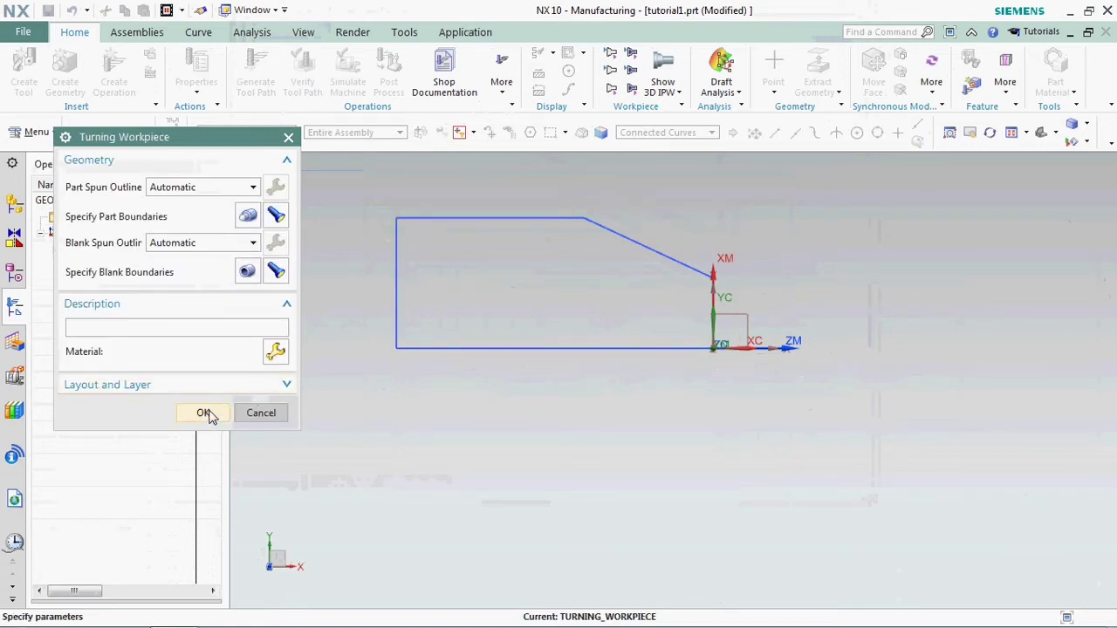
# - Correct the blank diameter value and accept the turning workpiece geometry
pyautogui.click(248, 271)
pyautogui.click(249, 307)
pyautogui.press('BackSpace')
pyautogui.write('121.0000')
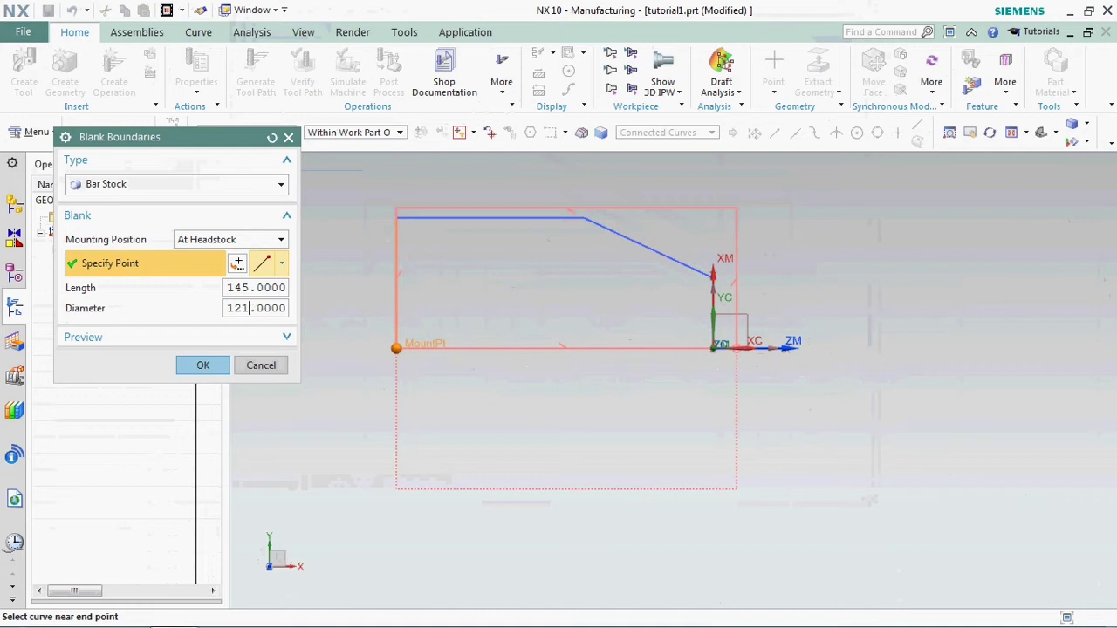
pyautogui.press('BackSpace')
pyautogui.click(204, 365)
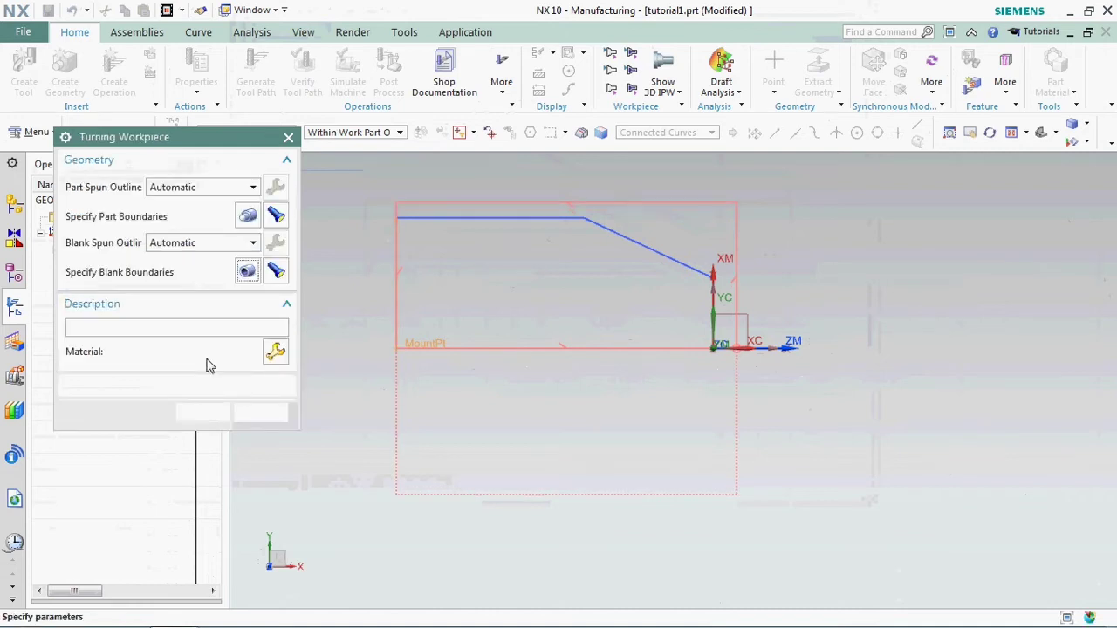
pyautogui.click(216, 411)
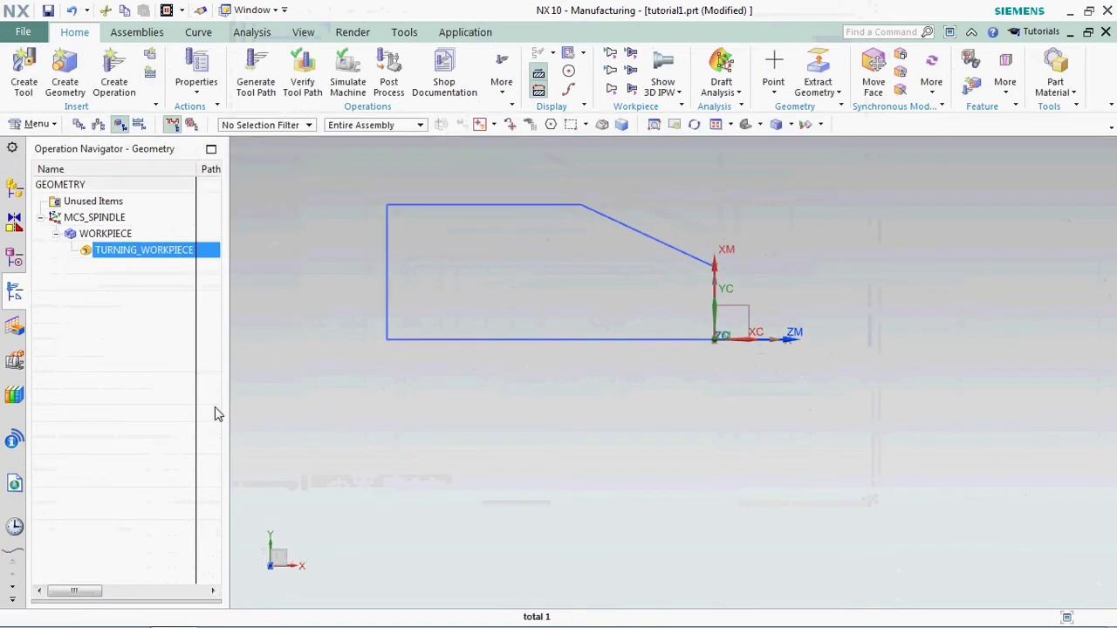
# - Widen the Operation Navigator and select ROUGH_TURN_OD to display its toolpath on the part
pyautogui.click(158, 313)
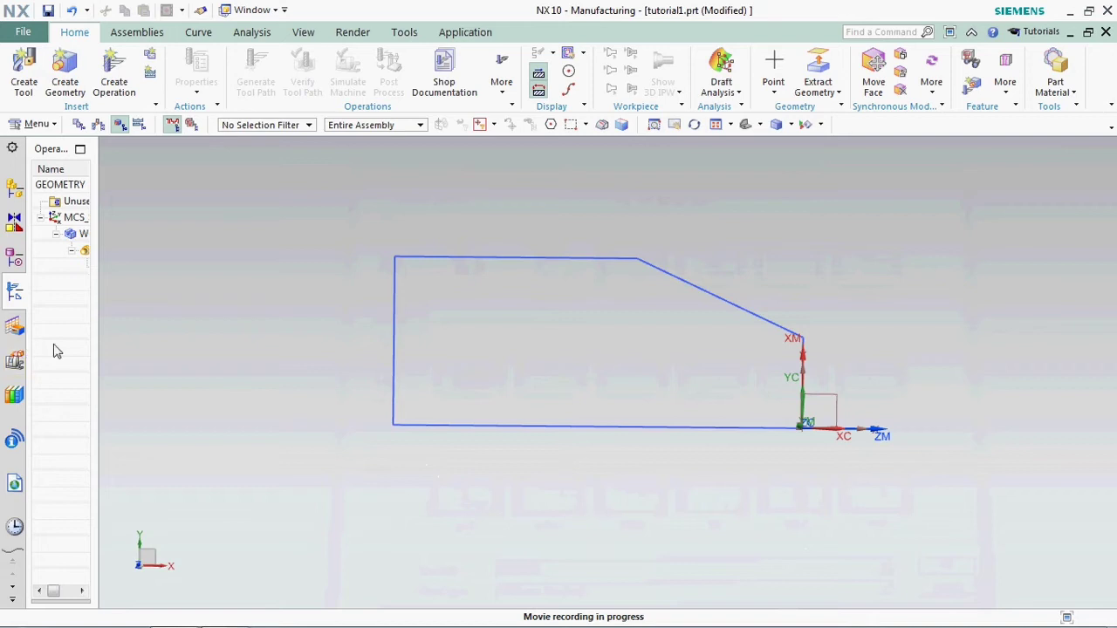
pyautogui.moveTo(511, 381); pyautogui.dragTo(503, 384, button='middle')
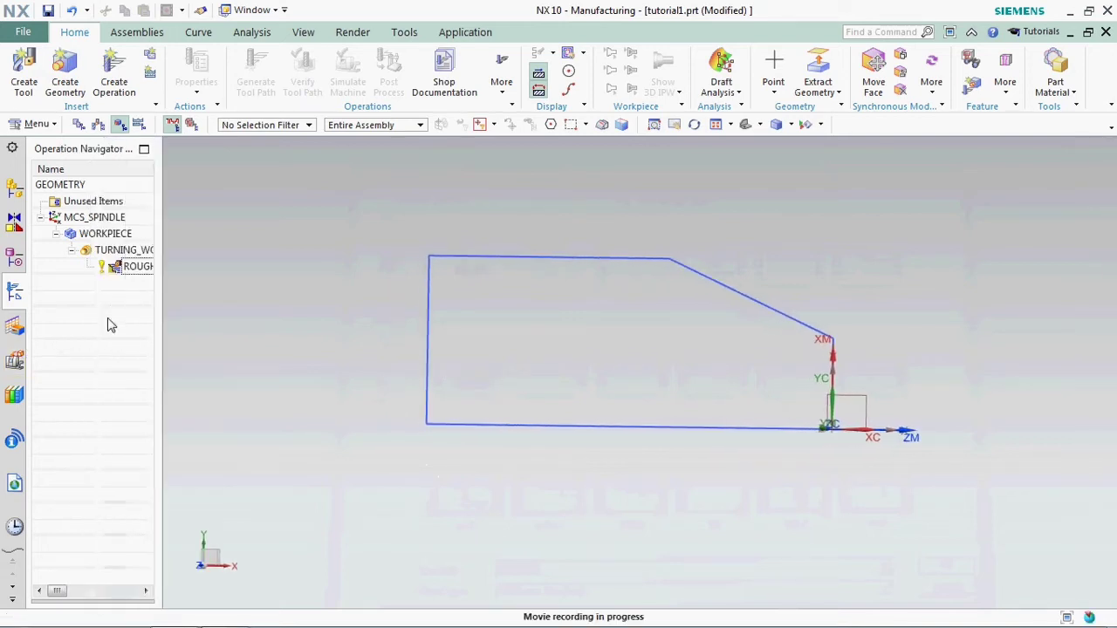
pyautogui.moveTo(156, 296); pyautogui.dragTo(205, 296)
pyautogui.click(145, 270)
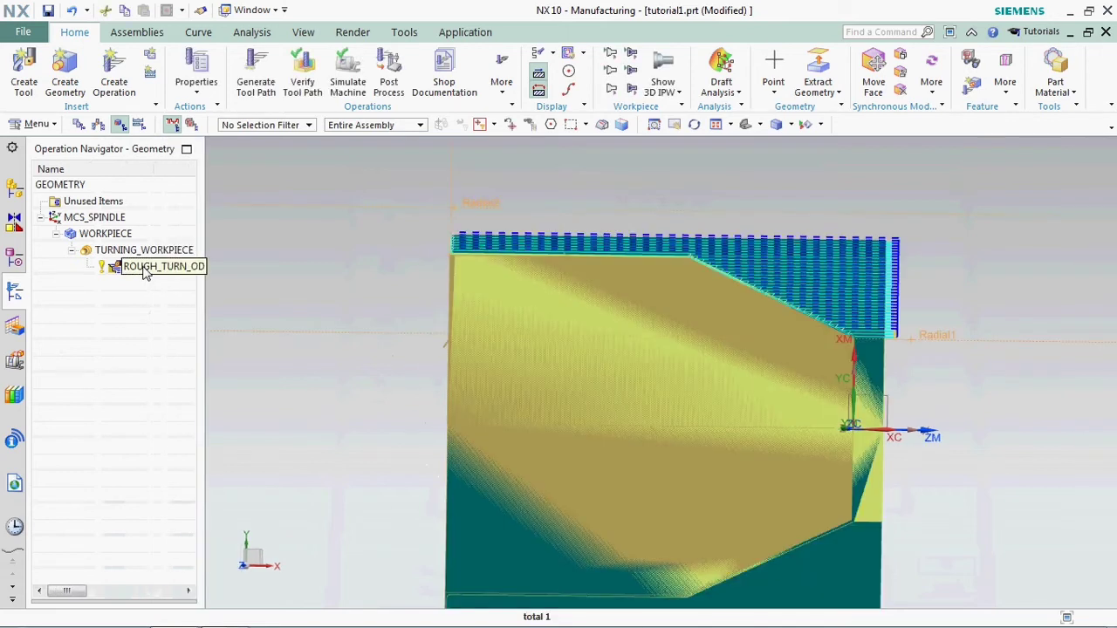
pyautogui.click(114, 68)
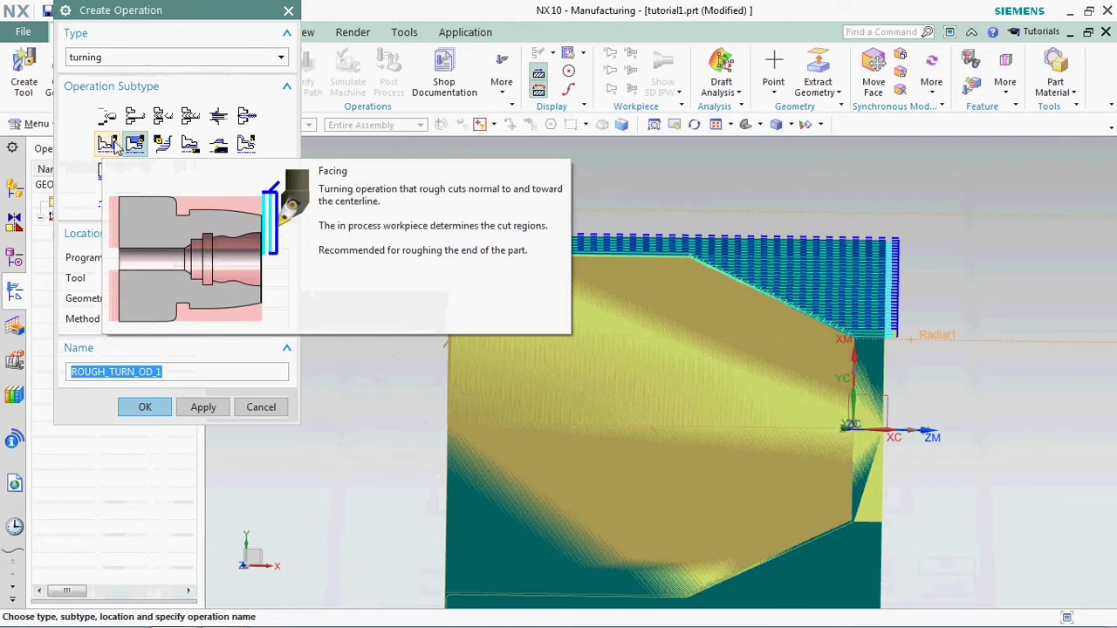
# - Create a Facing-subtype operation named FACING and refresh the display to clear old tool paths
pyautogui.click(111, 145)
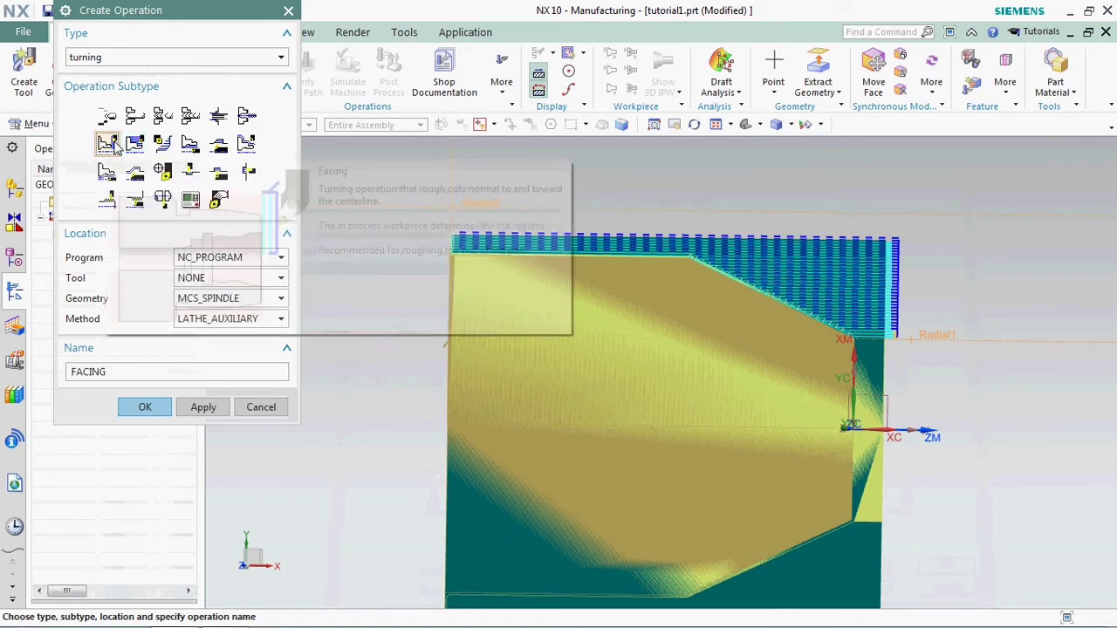
pyautogui.click(165, 408)
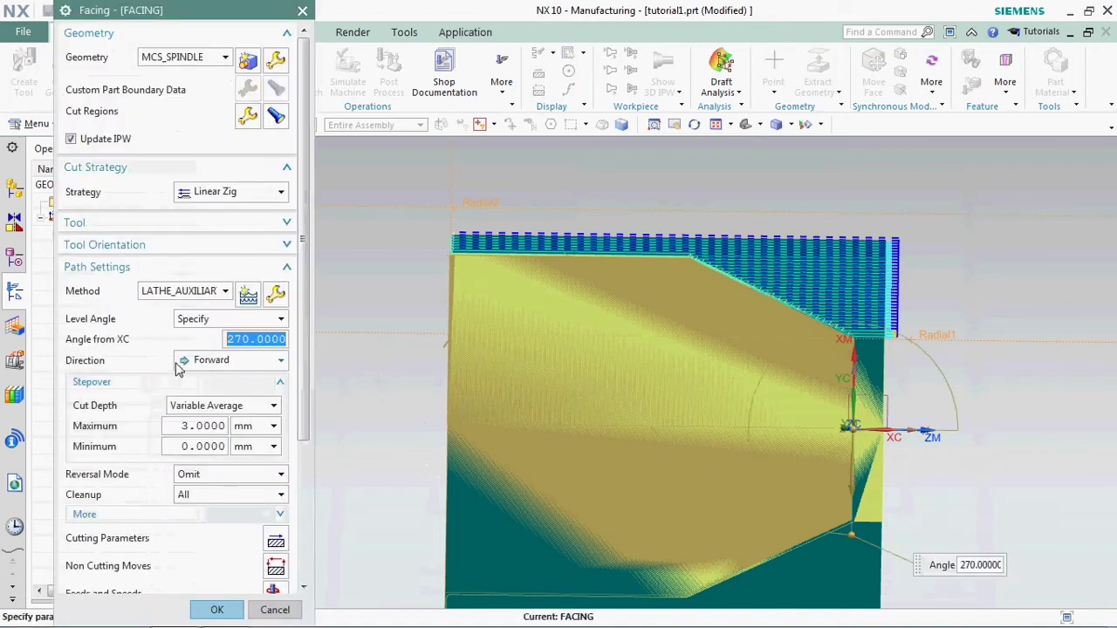
pyautogui.rightClick(379, 192)
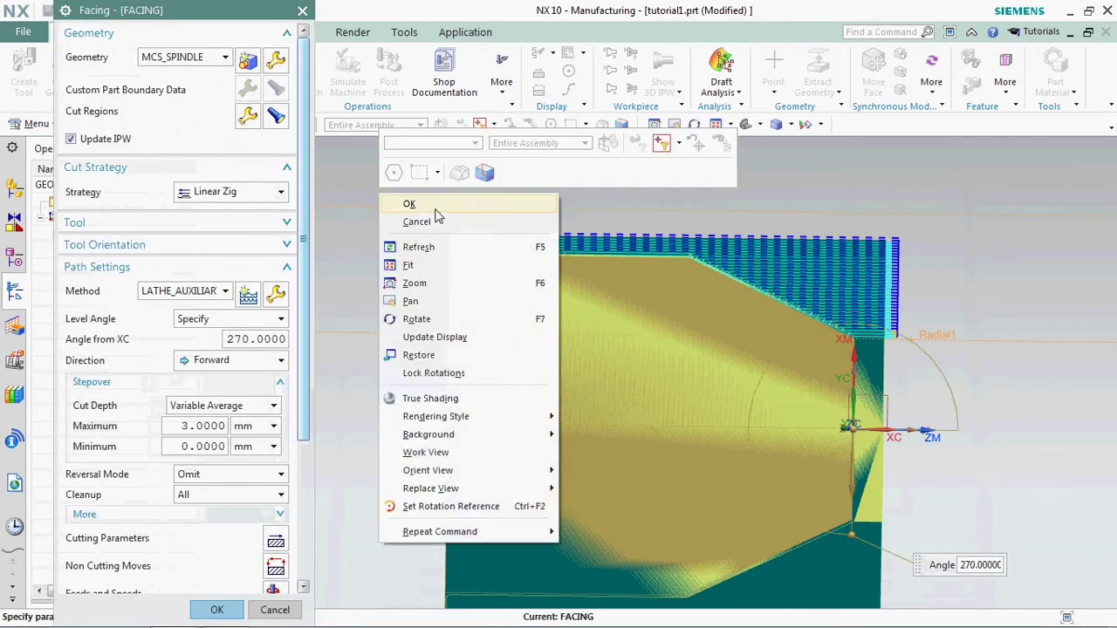
pyautogui.click(441, 245)
# - Set the operation's geometry to TURNING_WORKPIECE and its tool to OD_80_L
pyautogui.click(207, 57)
pyautogui.click(200, 103)
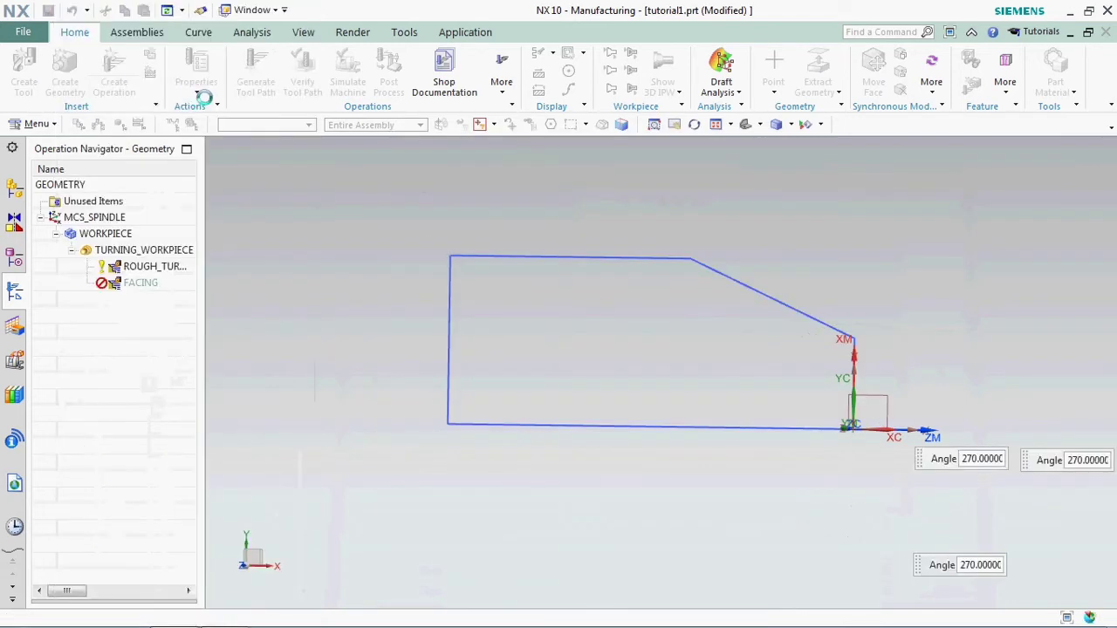
pyautogui.scroll(-2, 524, 229)
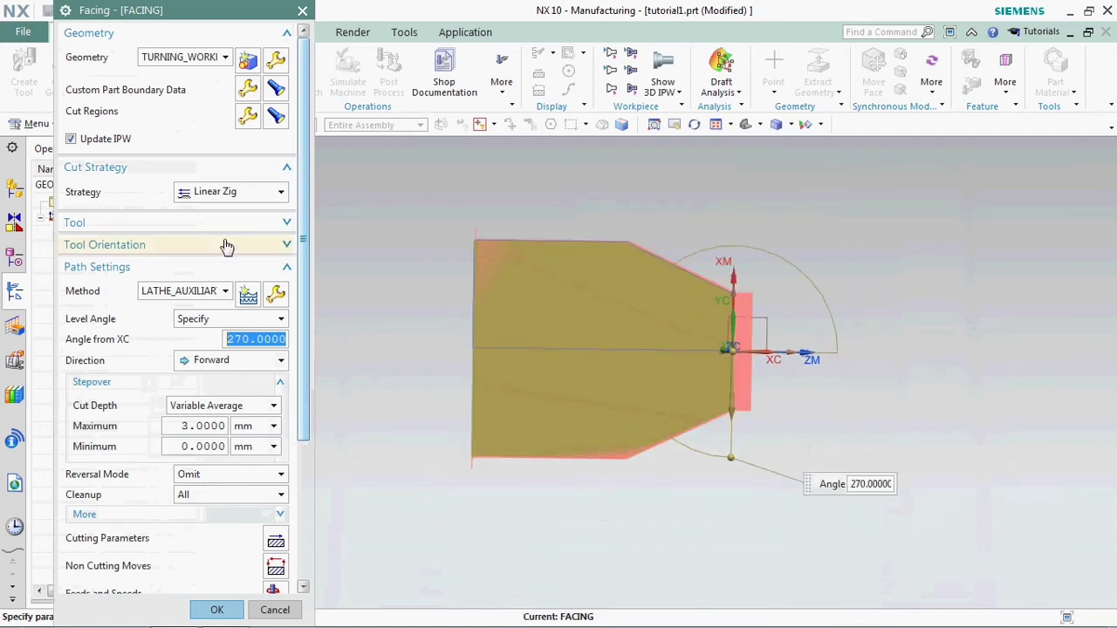
pyautogui.click(169, 225)
pyautogui.click(168, 253)
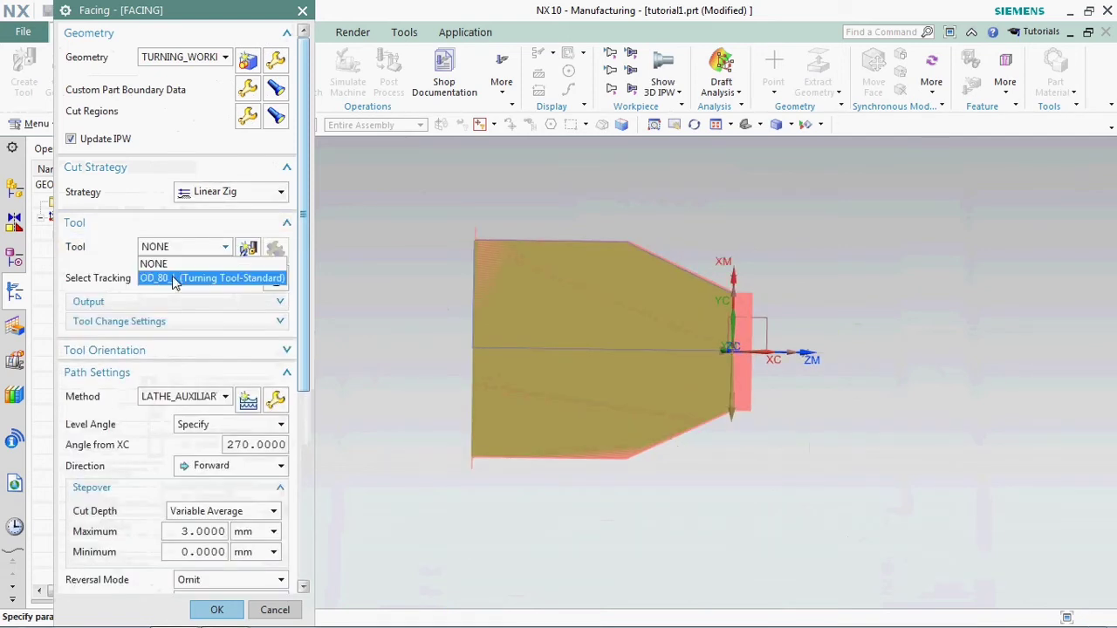
pyautogui.click(172, 279)
# - Change the maximum cut depth from 3.0000 to 1 mm
pyautogui.scroll(-3, 170, 306)
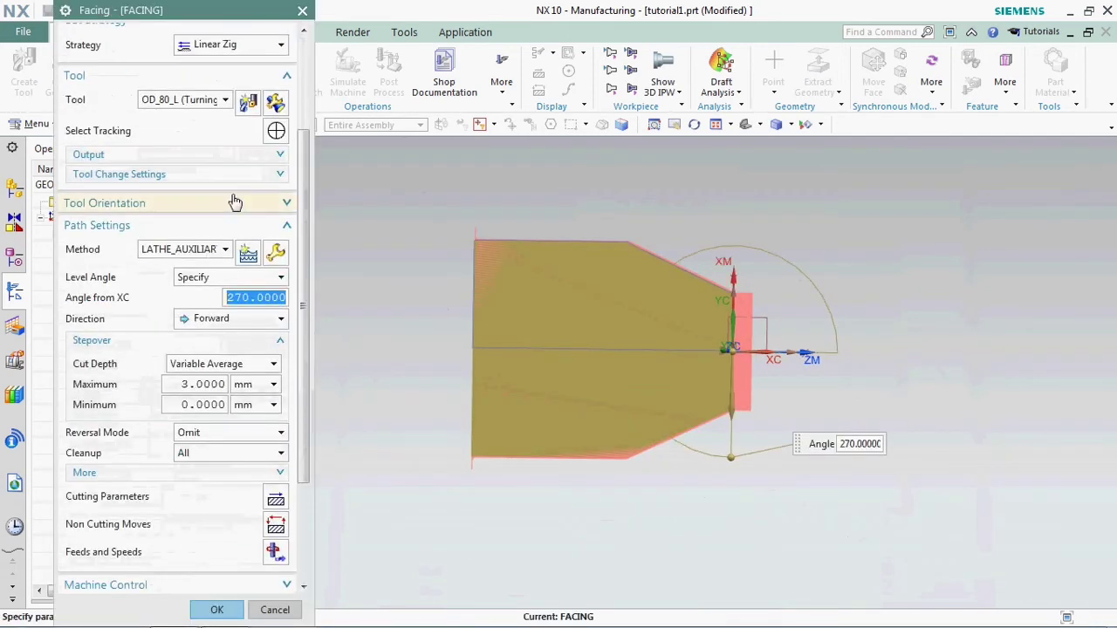
pyautogui.scroll(3, 237, 199)
pyautogui.scroll(-4, 232, 227)
pyautogui.scroll(-3, 185, 395)
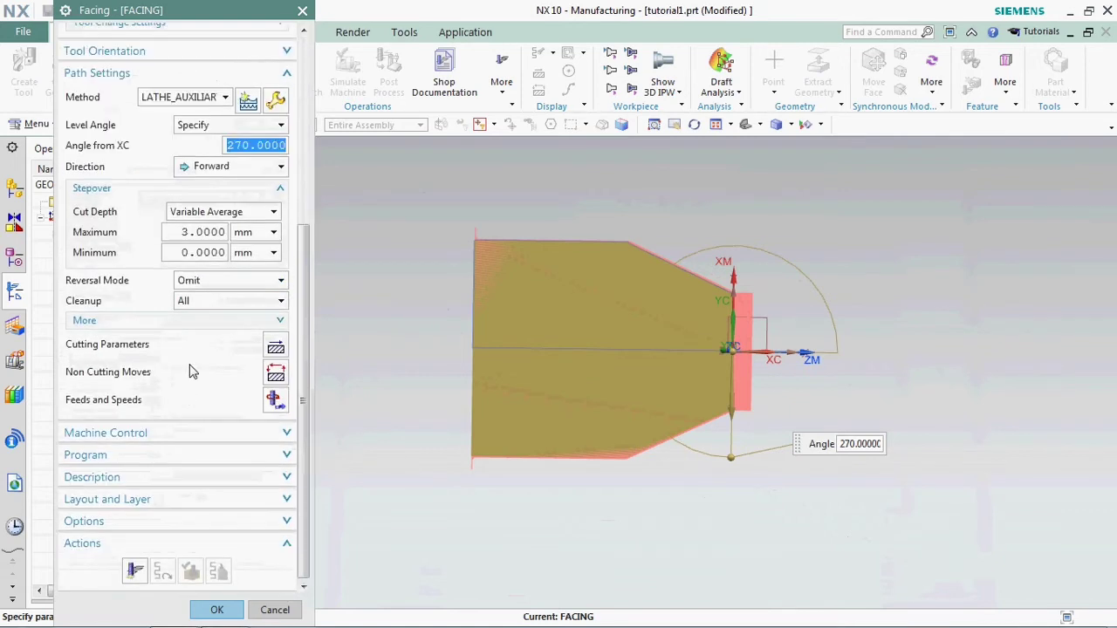
pyautogui.click(190, 232)
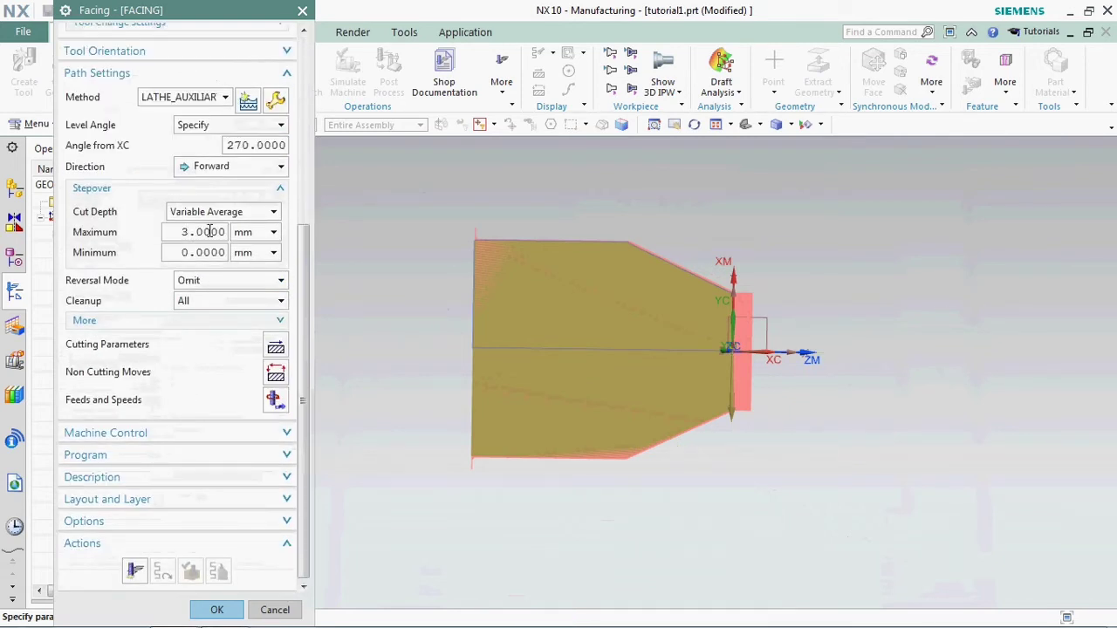
pyautogui.doubleClick(209, 229)
pyautogui.write('1.')
pyautogui.press('Return')
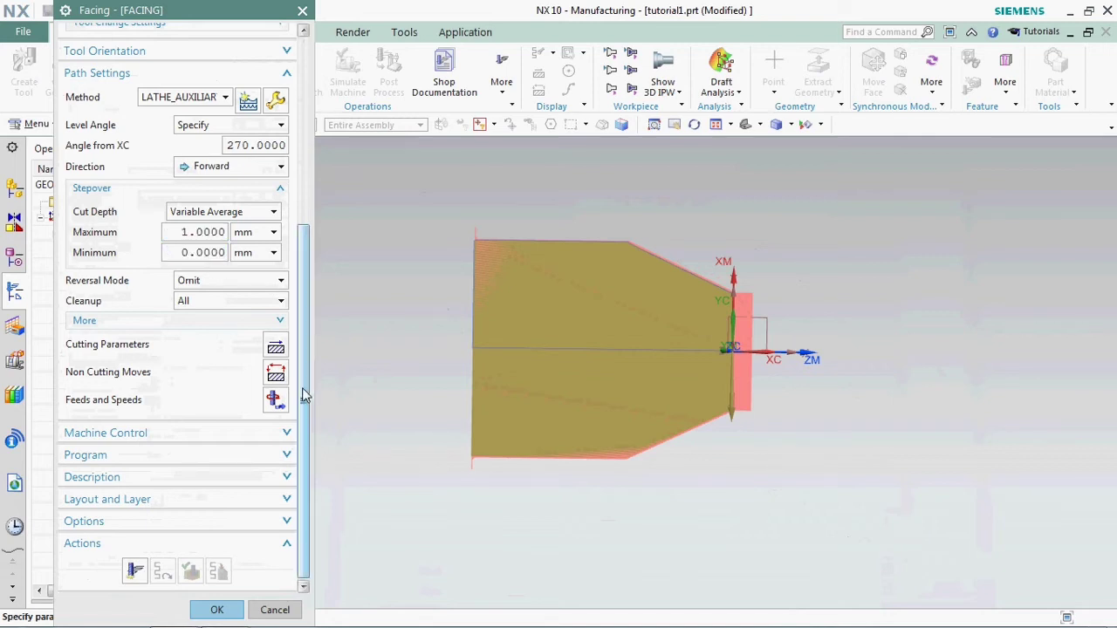
# - Generate the FACING tool path
pyautogui.click(134, 571)
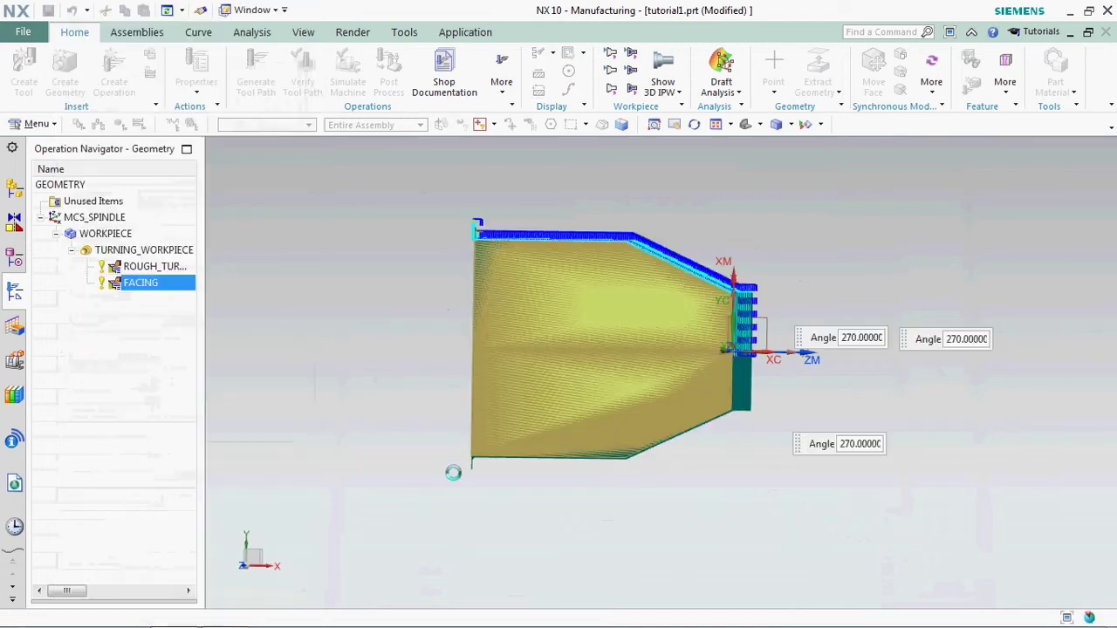
pyautogui.scroll(2, 751, 305)
pyautogui.scroll(4, 751, 305)
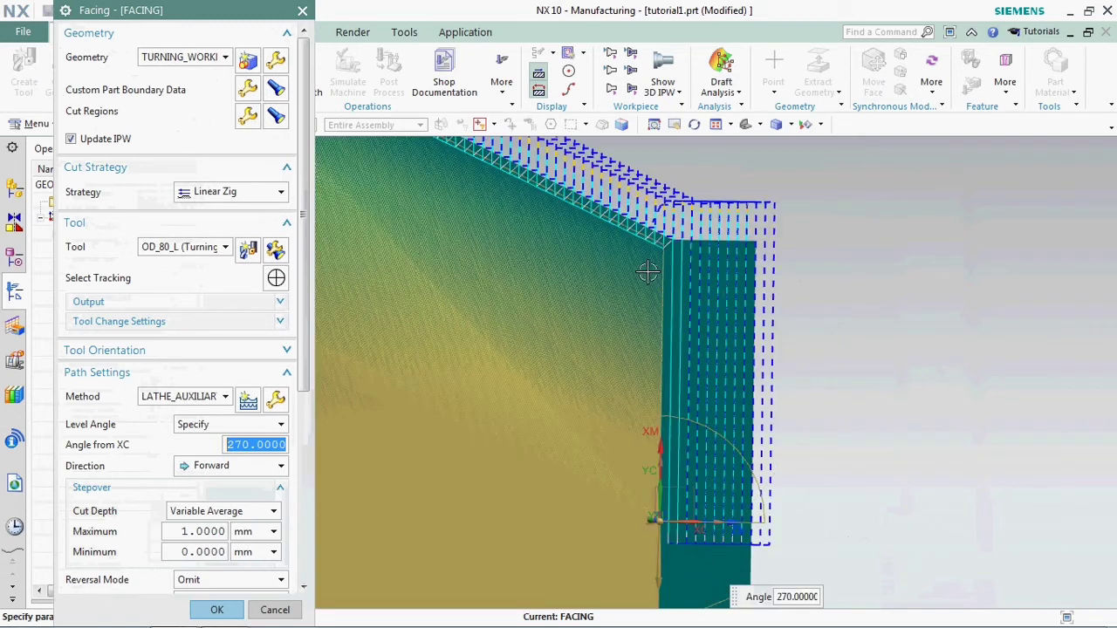
pyautogui.middleClick(262, 125)
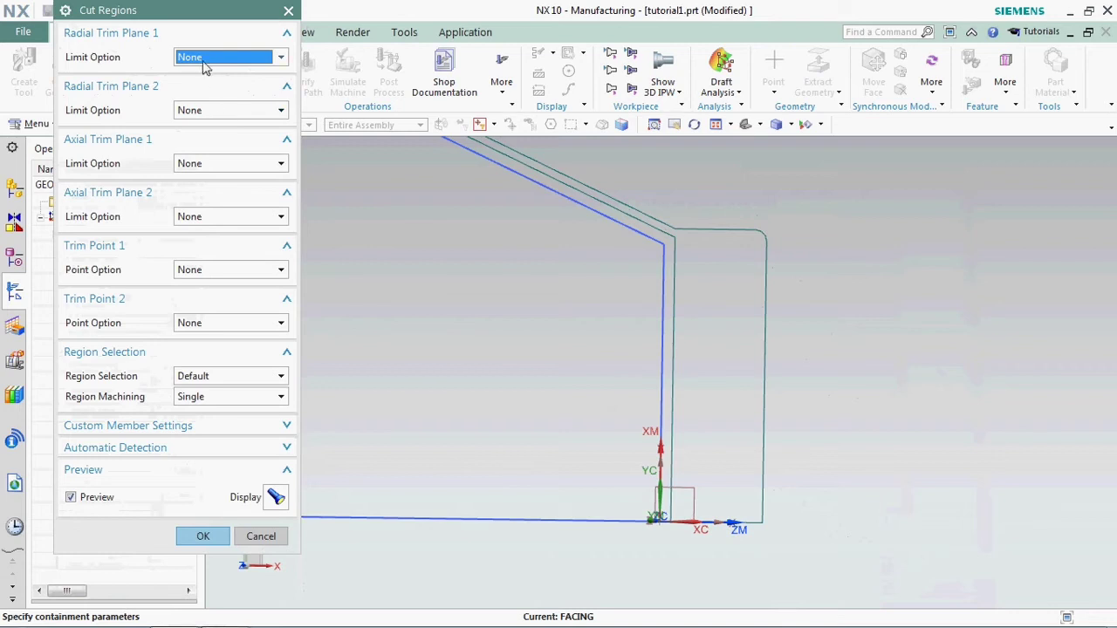
# - Set Radial Trim Plane 1 to Point and place it below the part near the origin
pyautogui.click(203, 61)
pyautogui.click(204, 90)
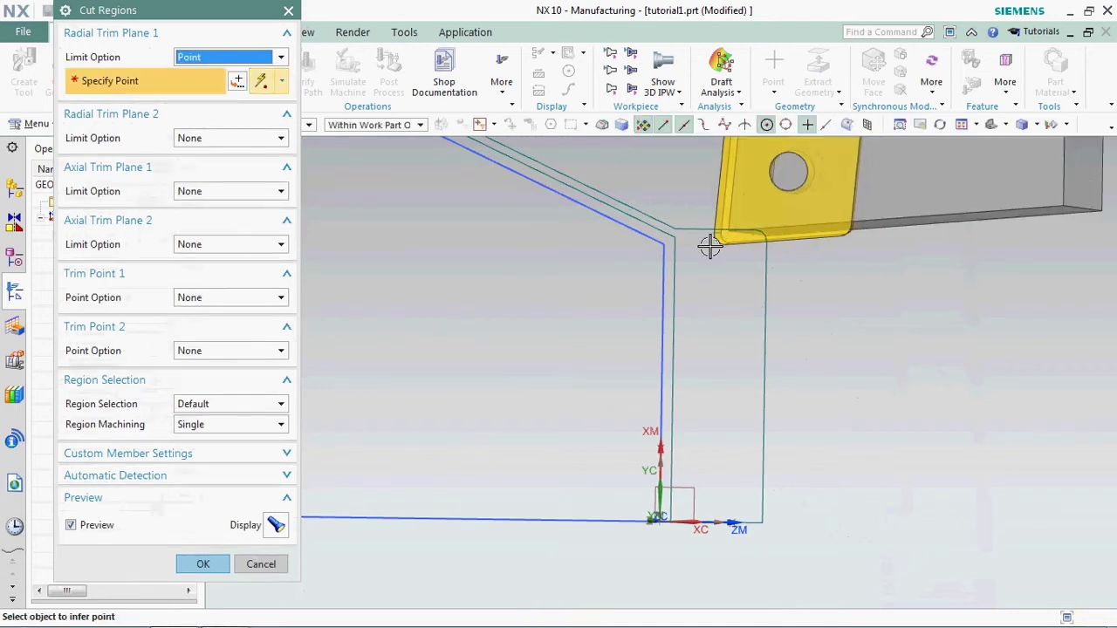
pyautogui.click(653, 238)
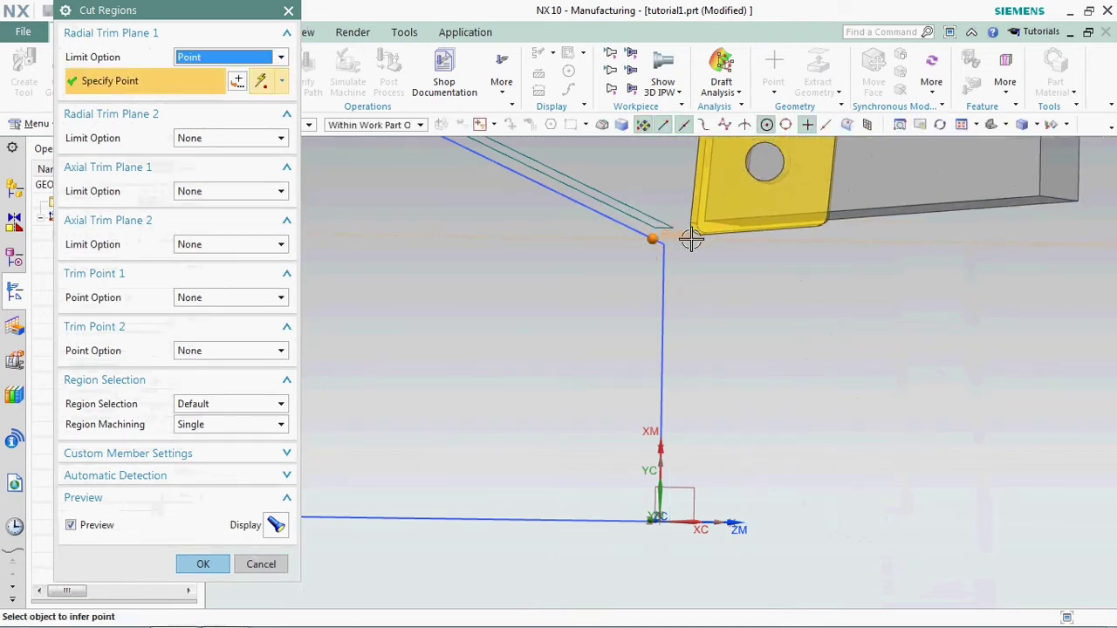
pyautogui.click(661, 522)
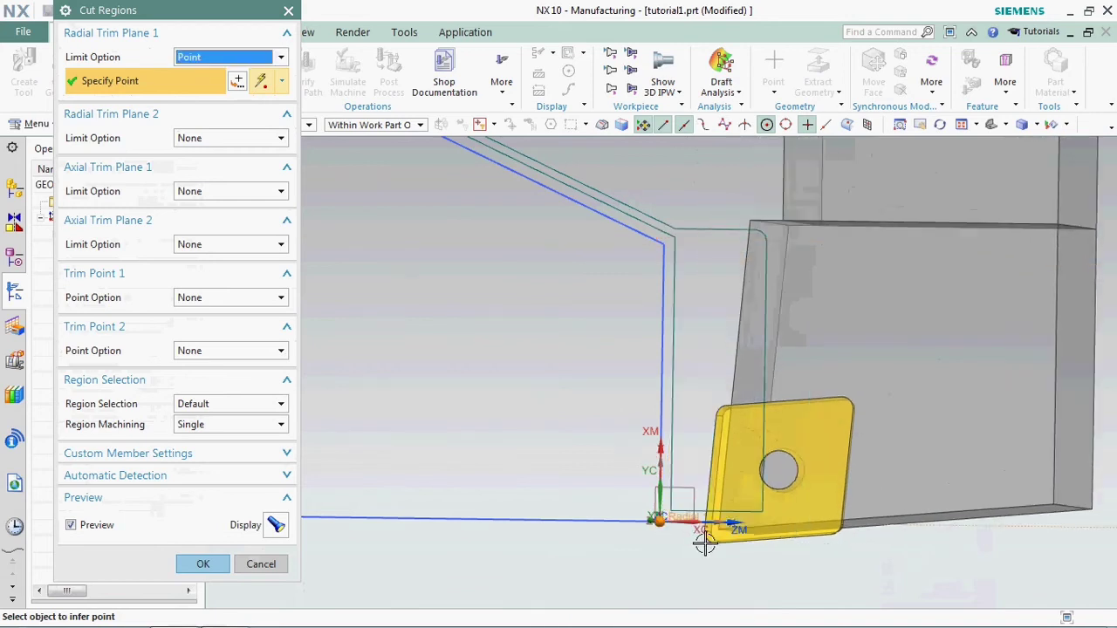
pyautogui.click(737, 559)
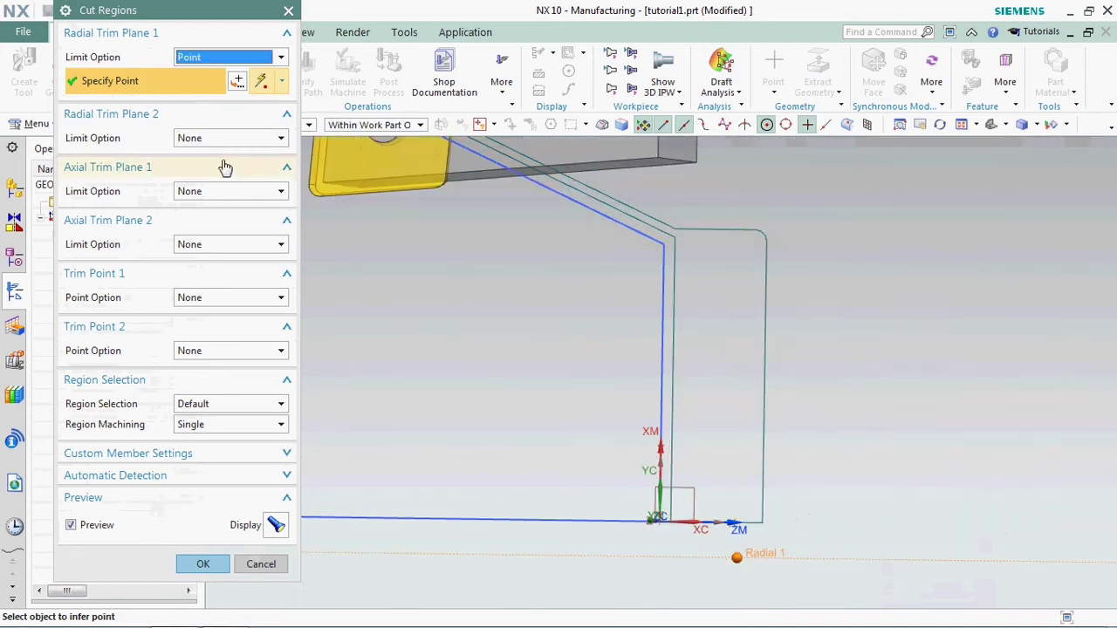
# - Set Radial Trim Plane 2 and Axial Trim Plane 1 to Point, placing them at the part's corner
pyautogui.click(197, 139)
pyautogui.click(208, 170)
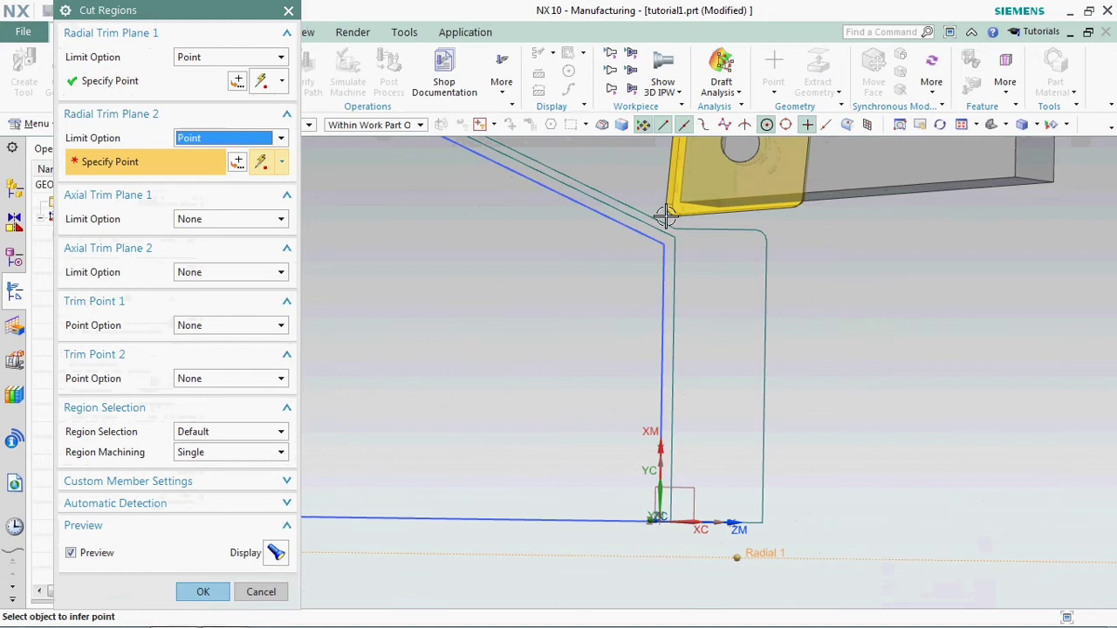
pyautogui.click(653, 206)
pyautogui.click(229, 219)
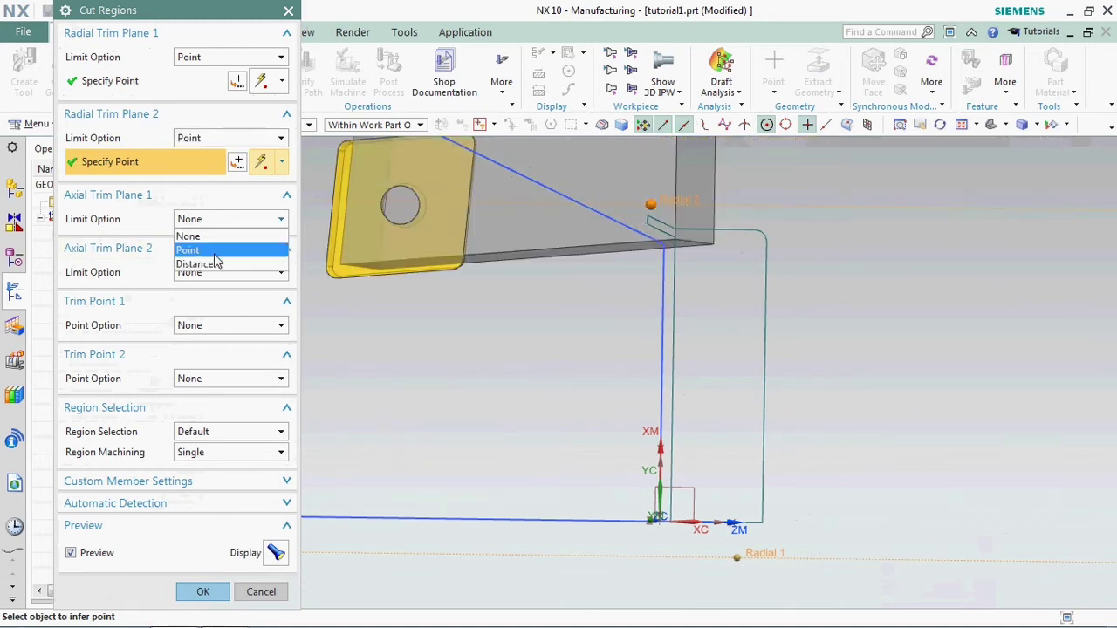
pyautogui.click(197, 250)
pyautogui.click(656, 197)
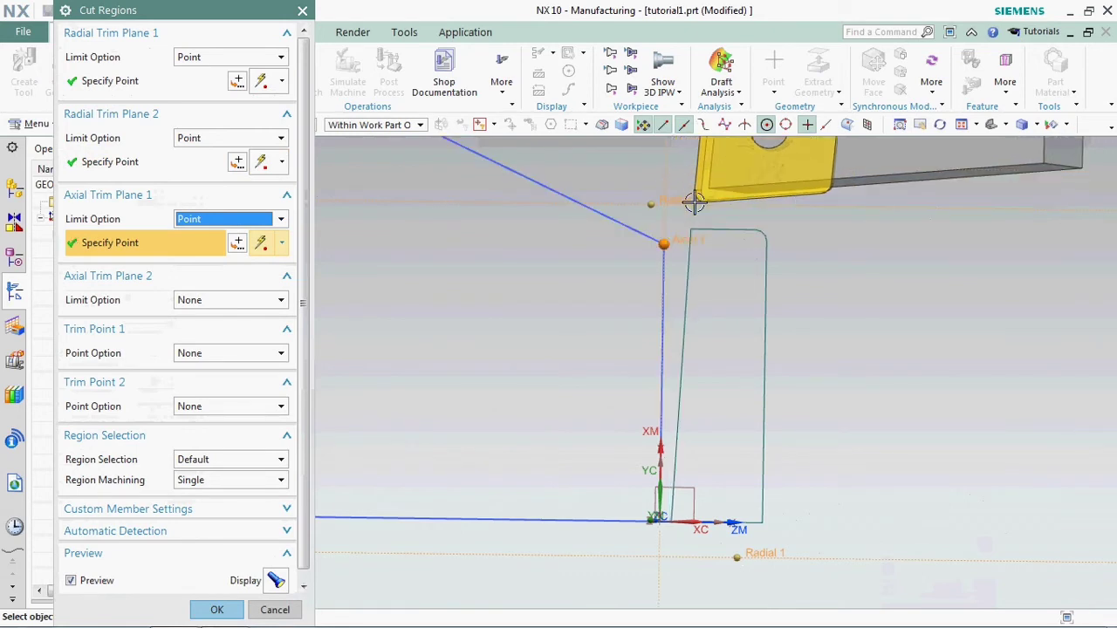
pyautogui.click(632, 176)
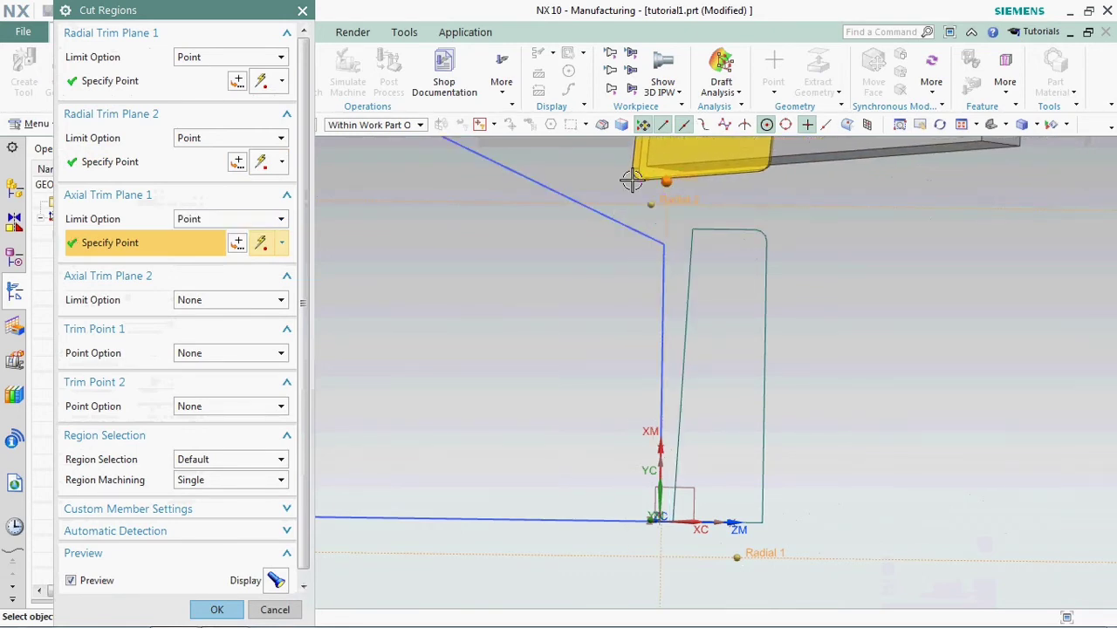
pyautogui.click(663, 245)
# - Set Axial Trim Plane 2 to Point and place it just right of the part
pyautogui.click(202, 301)
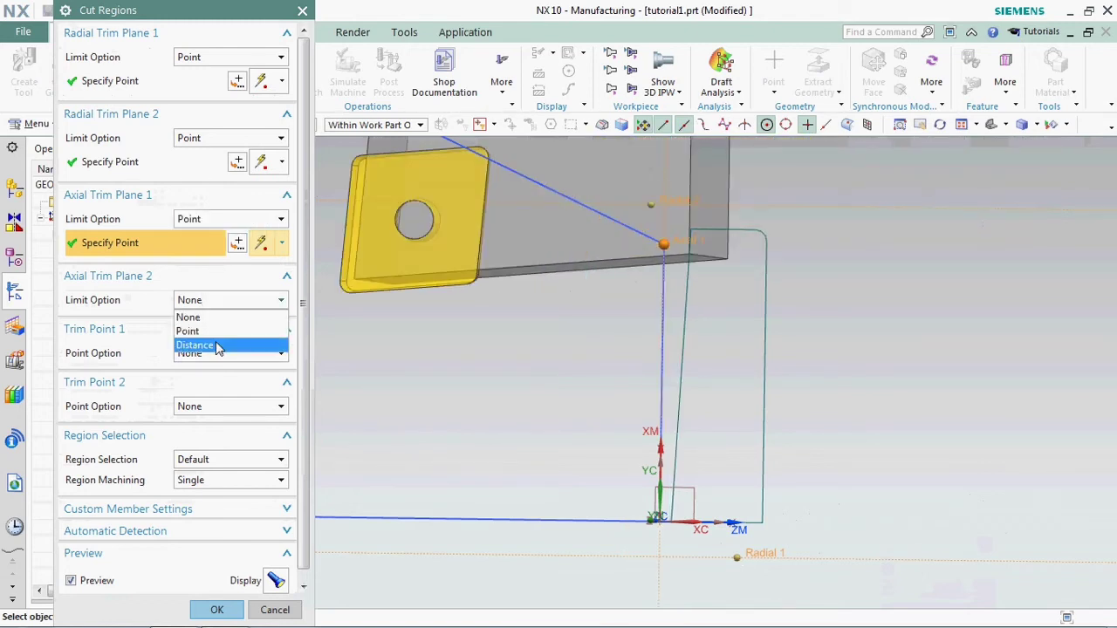
pyautogui.click(214, 333)
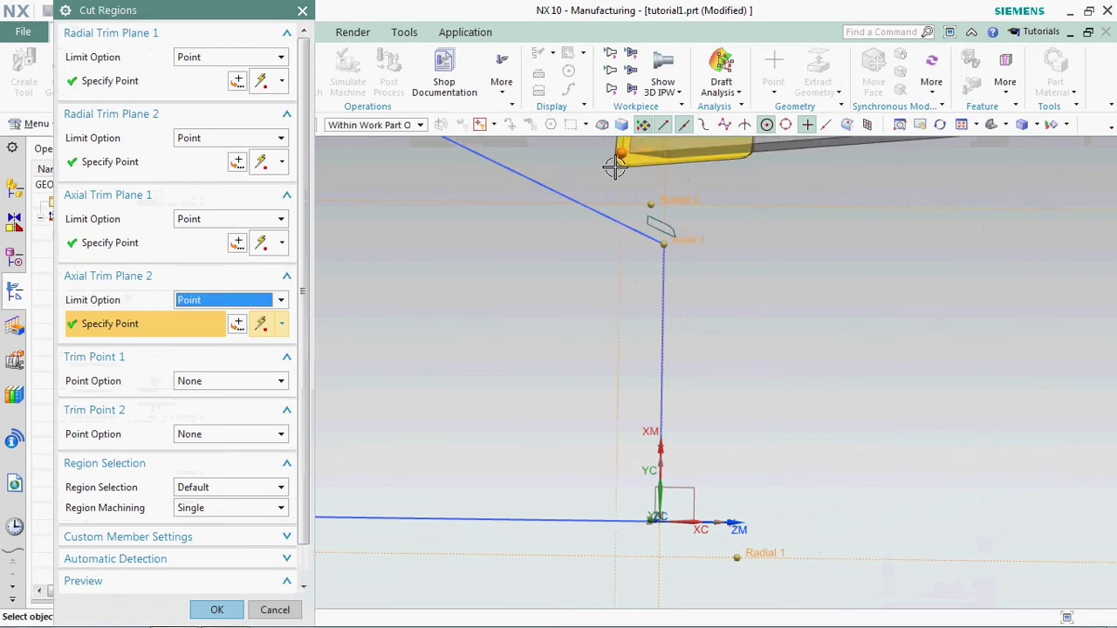
pyautogui.click(705, 234)
pyautogui.click(791, 253)
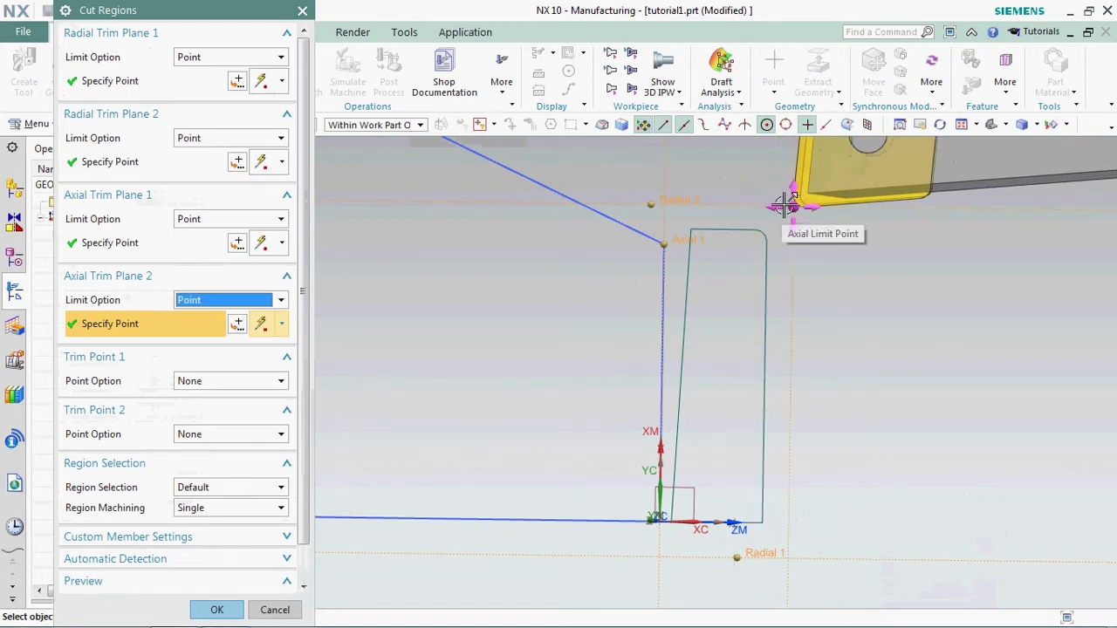
pyautogui.click(784, 206)
pyautogui.click(759, 206)
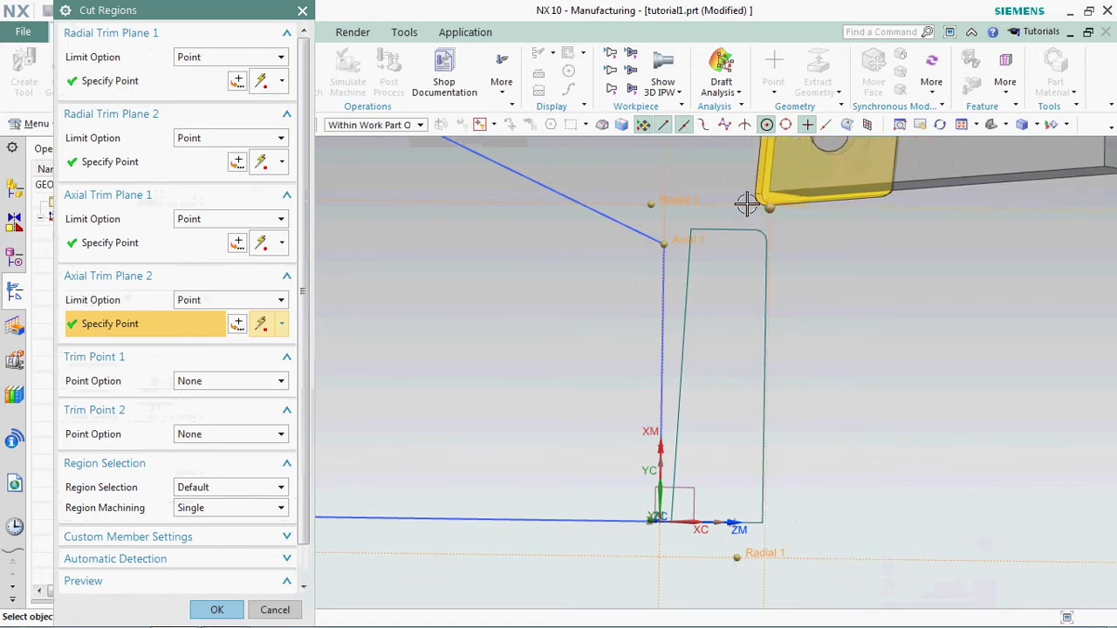
# - Reselect Point for both radial trim planes and re-pick points at the line corner and on the part
pyautogui.click(221, 61)
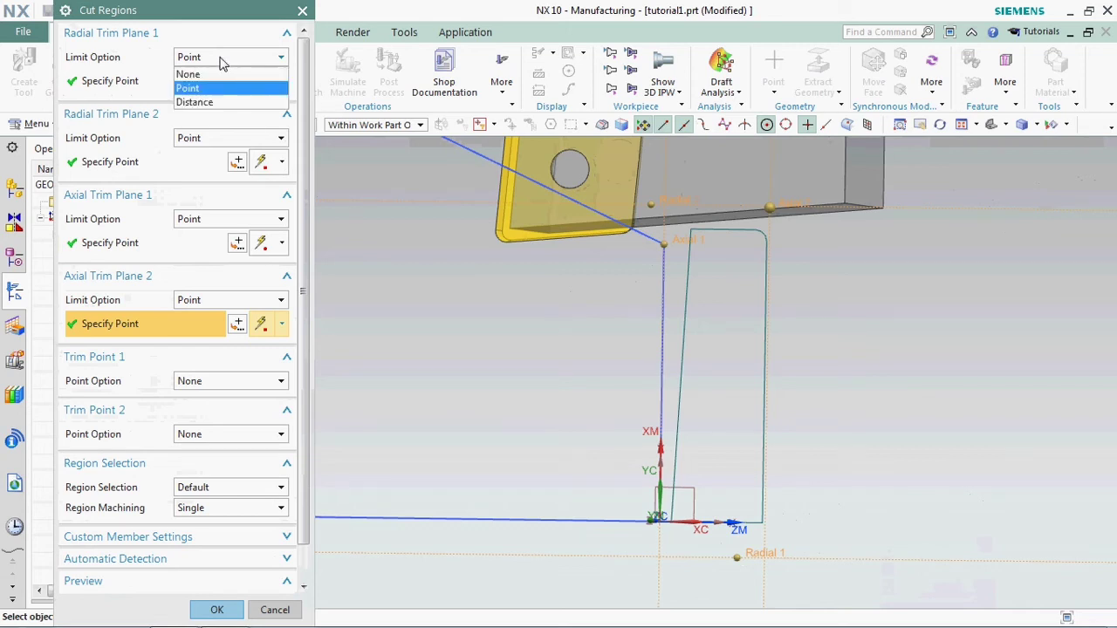
pyautogui.click(221, 89)
pyautogui.click(229, 137)
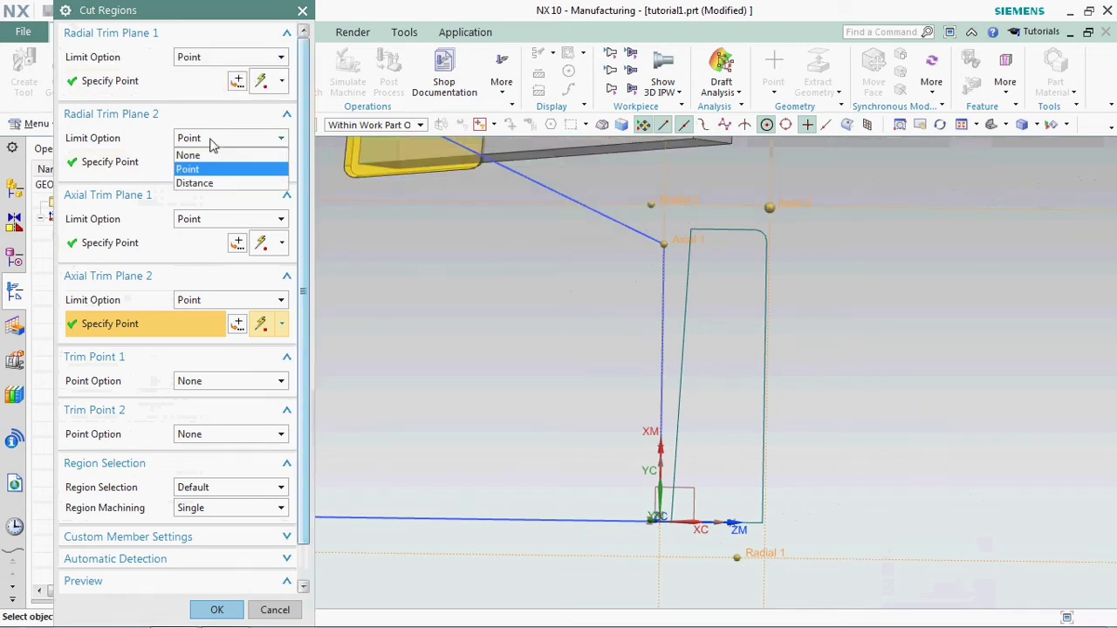
pyautogui.click(216, 168)
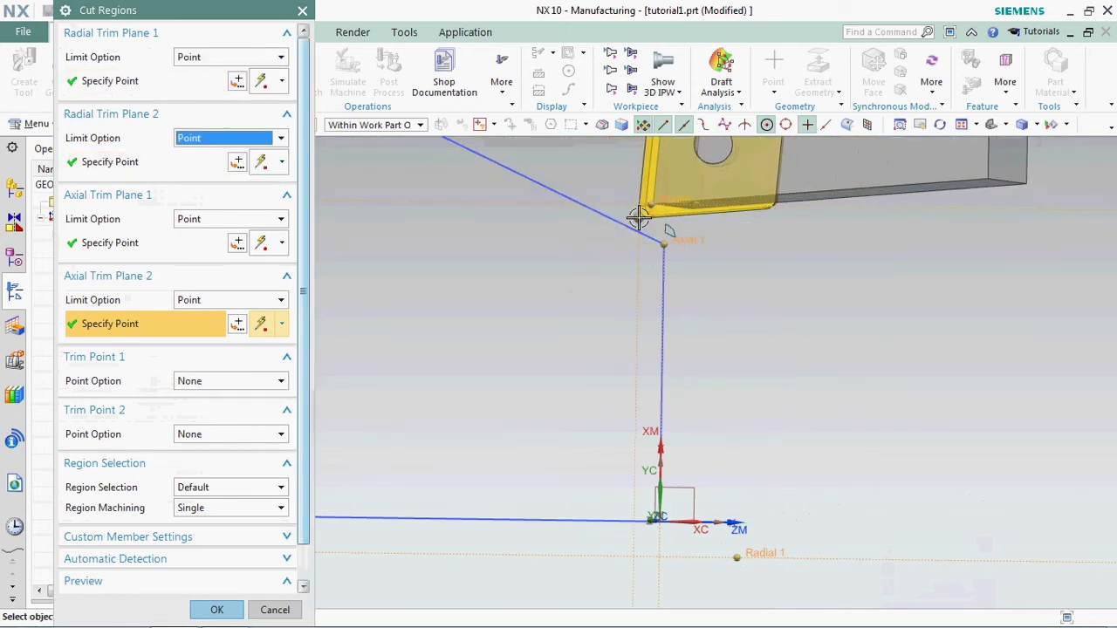
pyautogui.click(663, 243)
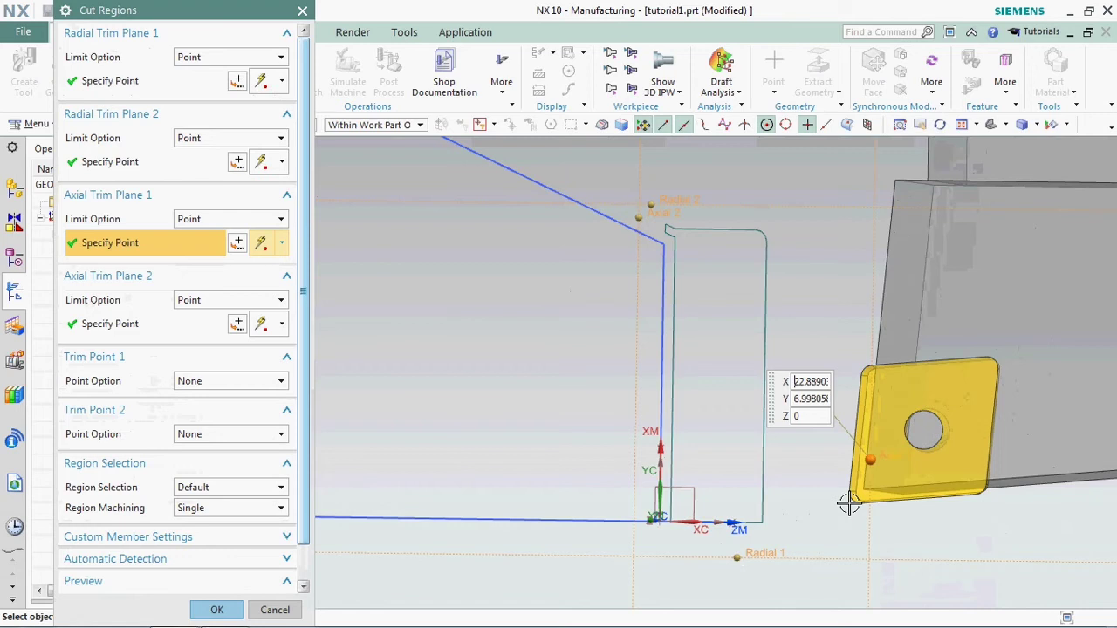
pyautogui.click(861, 544)
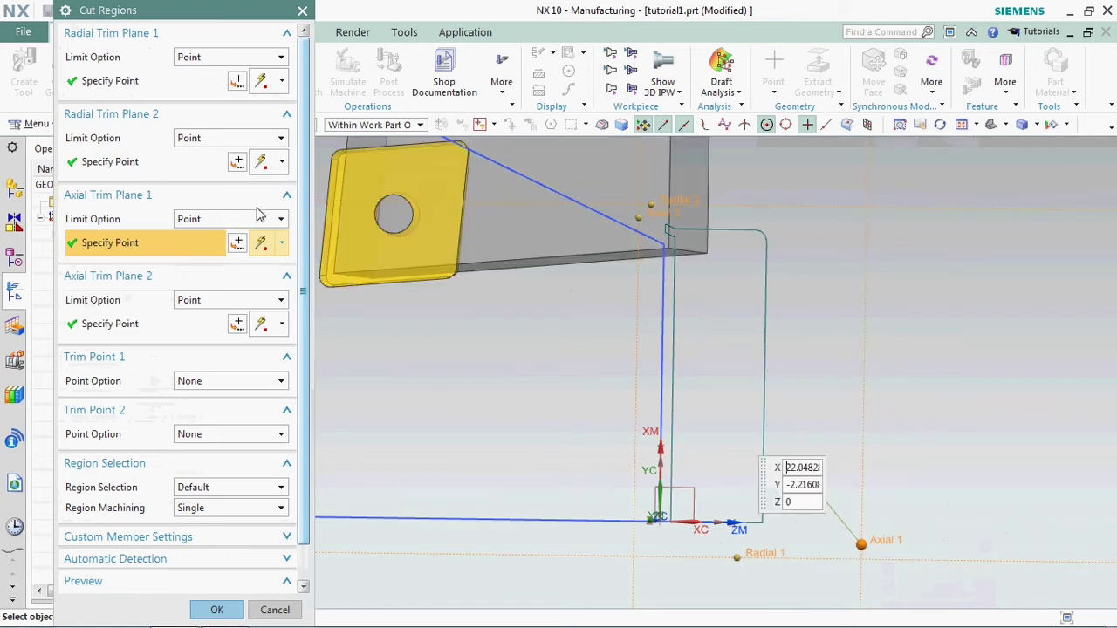
# - Re-place the Radial 1 point near the origin and the Radial 2 point above the part
pyautogui.click(209, 58)
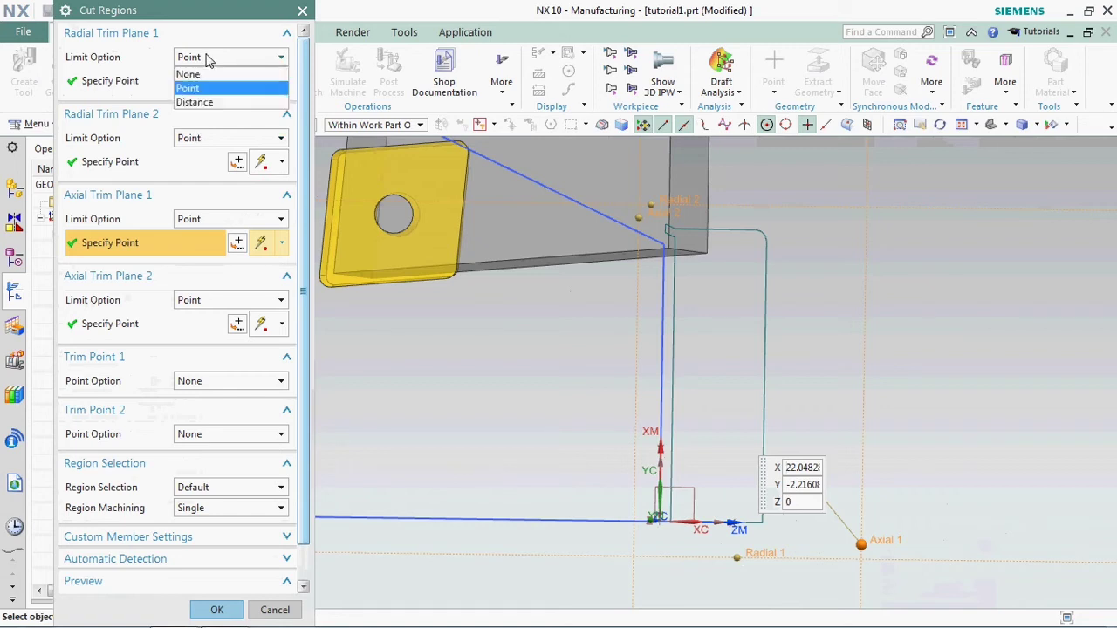
pyautogui.click(208, 89)
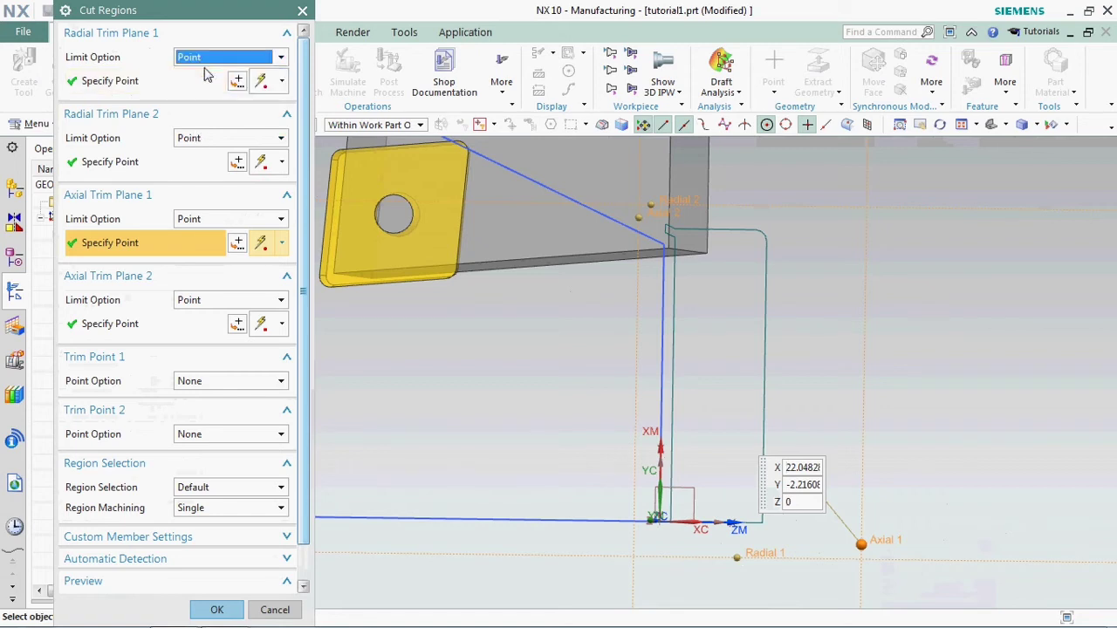
pyautogui.click(663, 241)
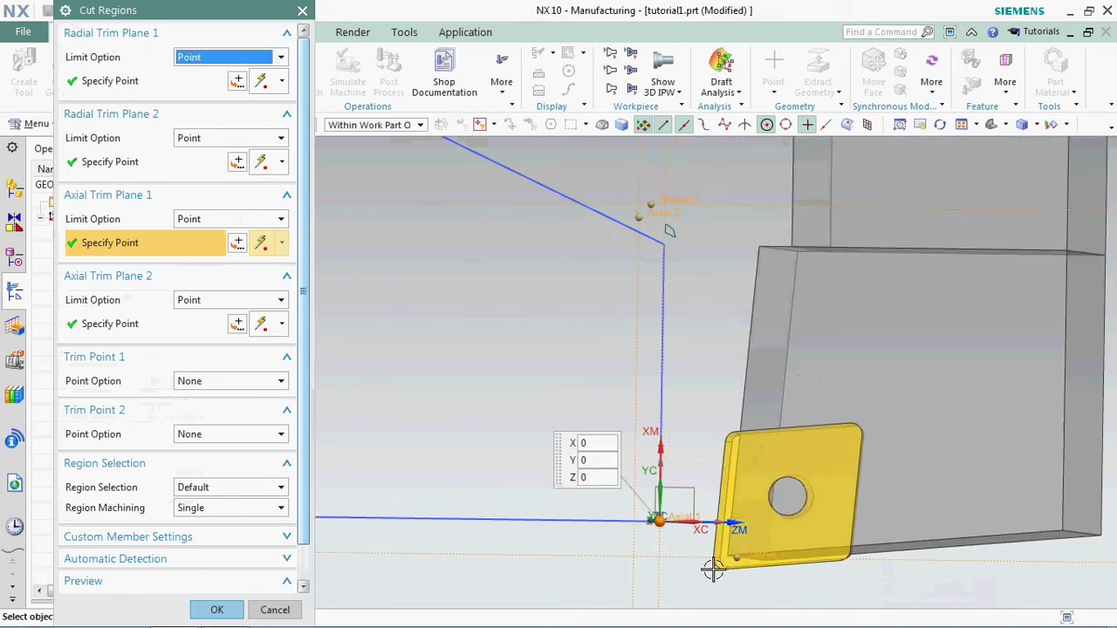
pyautogui.click(713, 568)
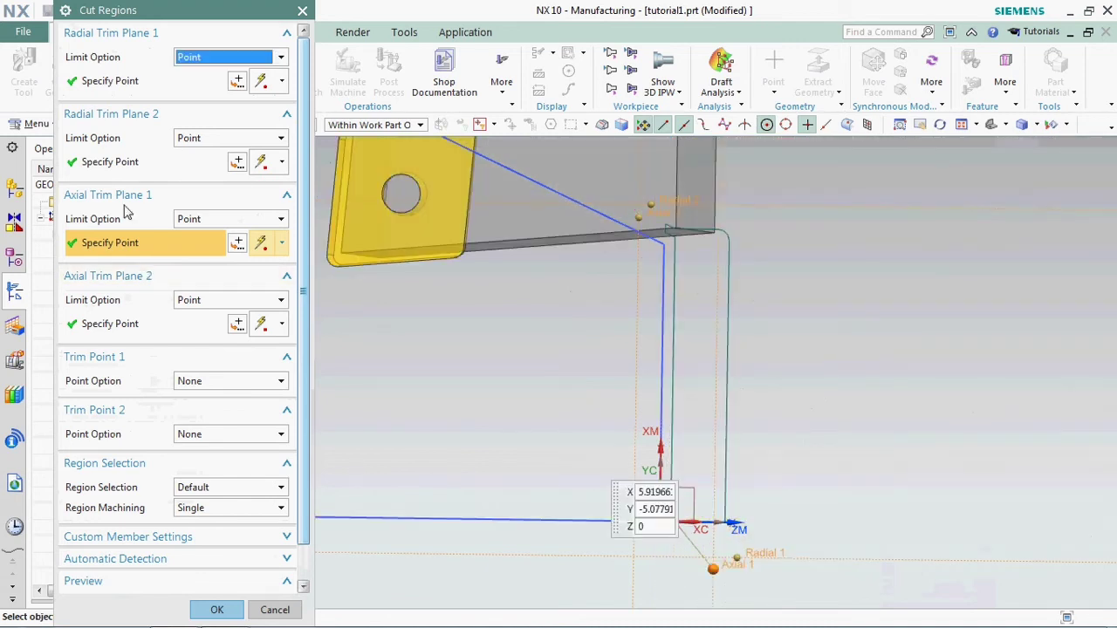
pyautogui.click(204, 159)
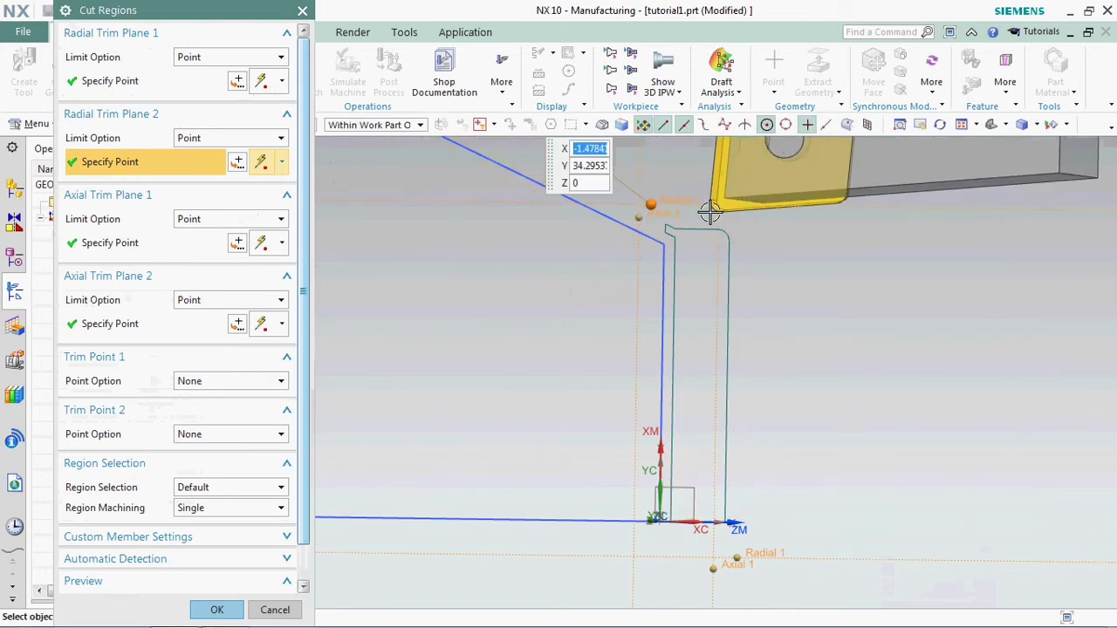
pyautogui.click(670, 153)
pyautogui.scroll(-2, 650, 170)
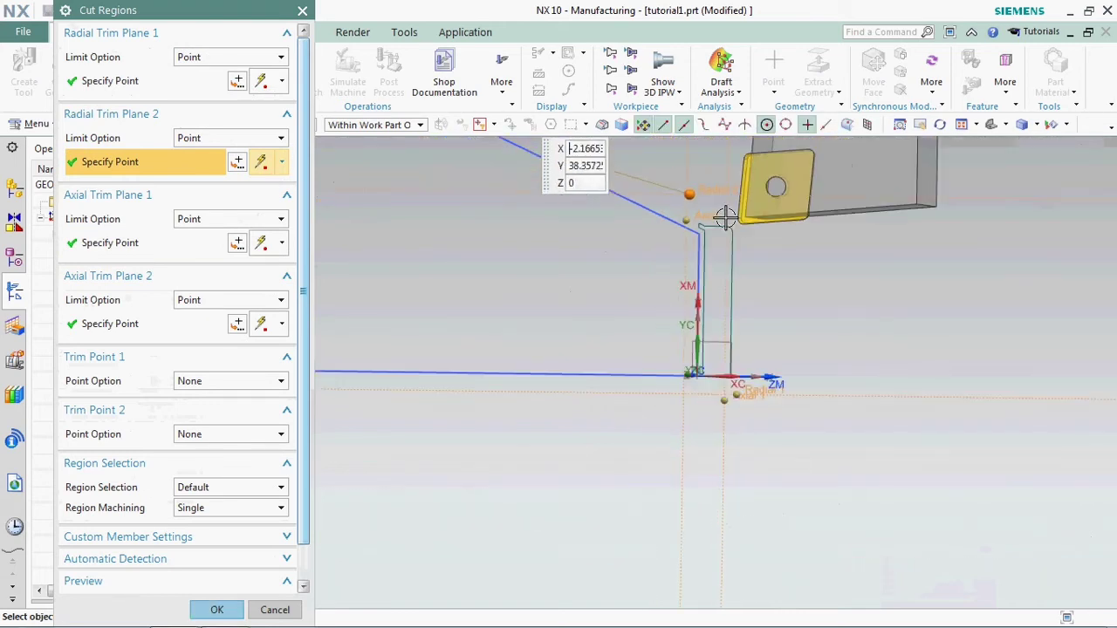
pyautogui.scroll(4, 676, 192)
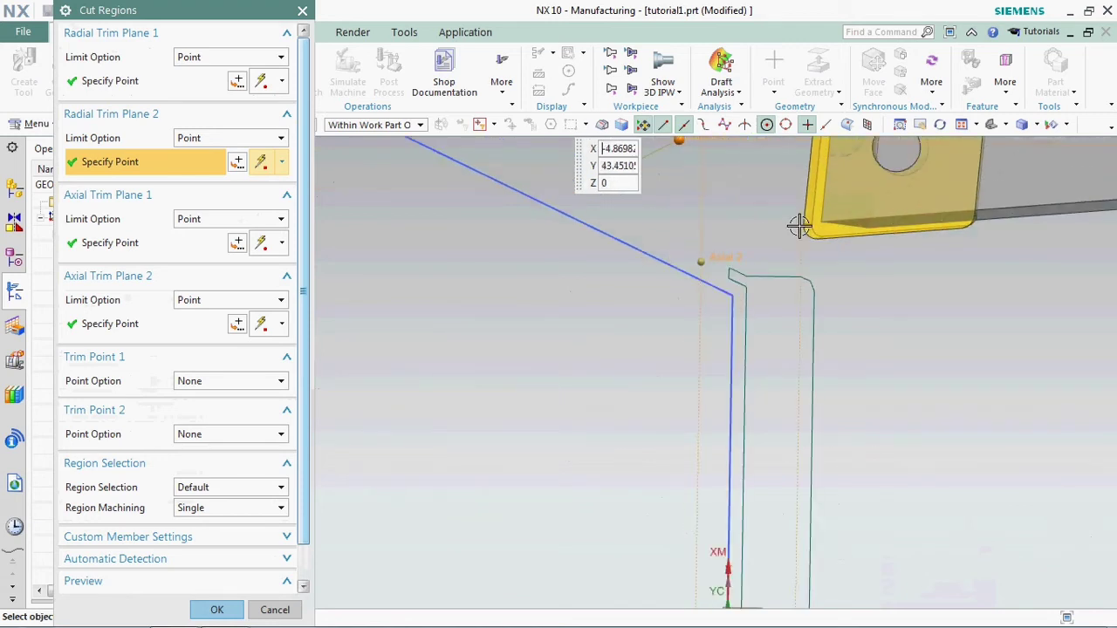
# - Keep Axial Trim Plane 1 as Point and move its point onto the part's top edge
pyautogui.click(218, 220)
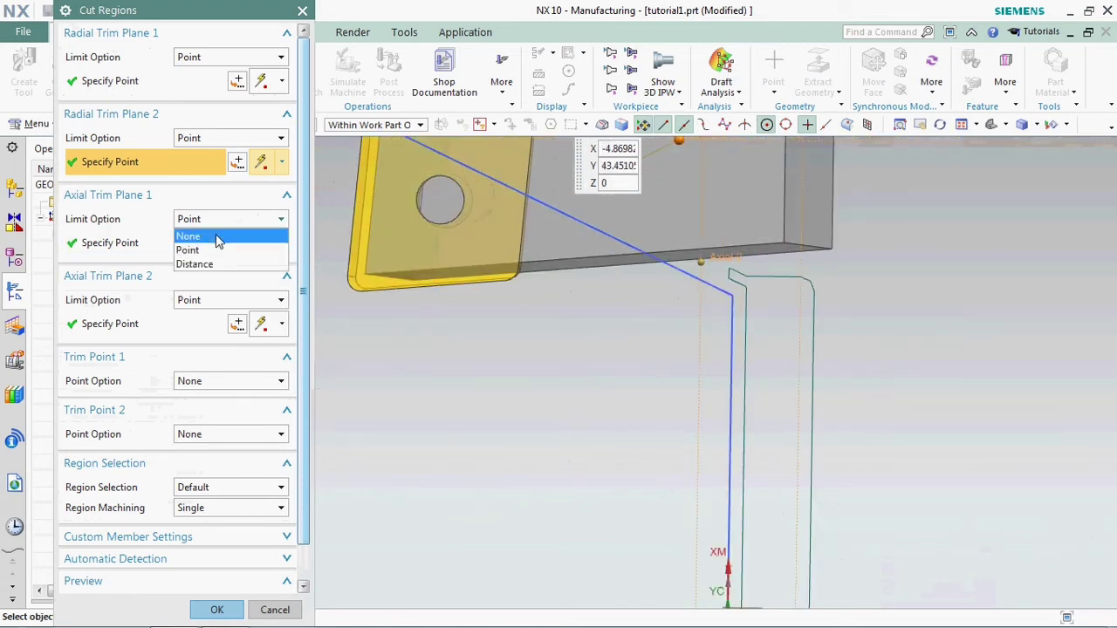
pyautogui.click(218, 242)
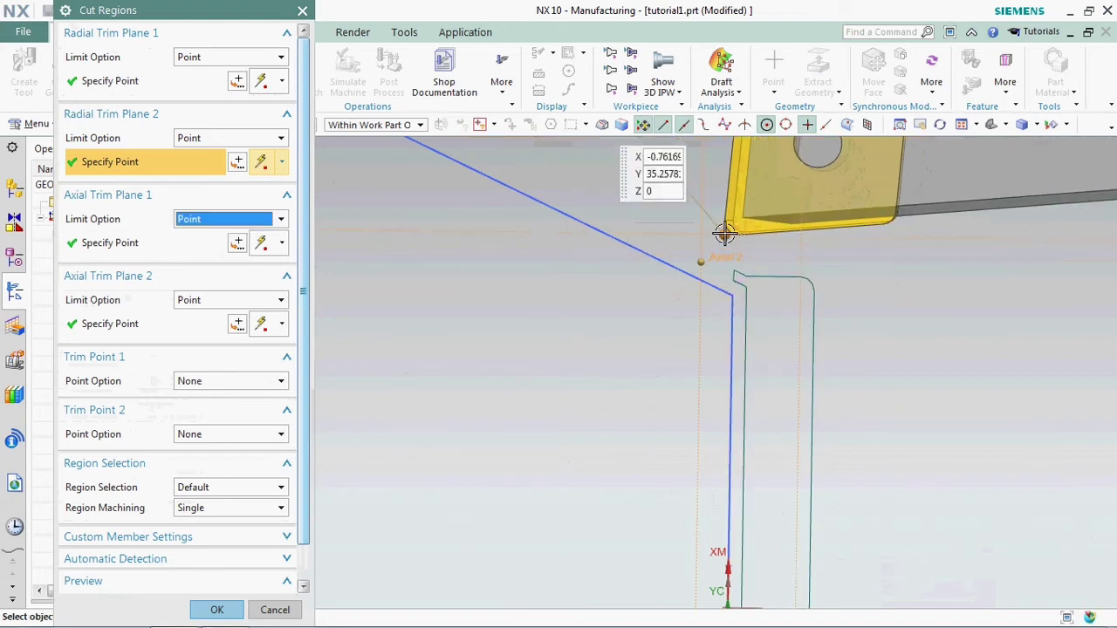
pyautogui.click(722, 233)
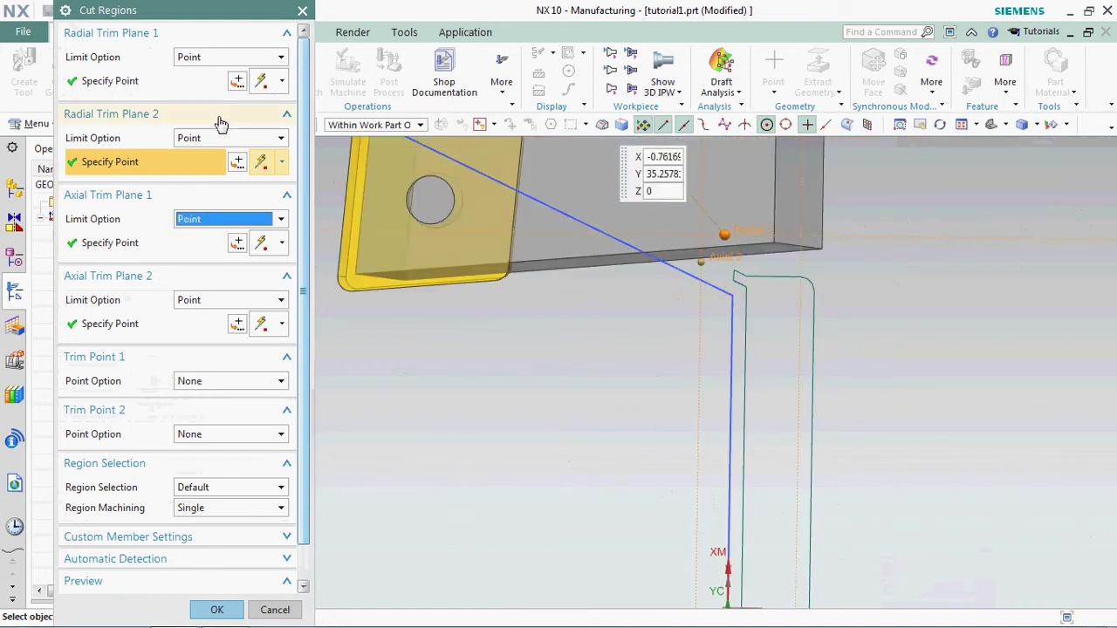
pyautogui.click(147, 246)
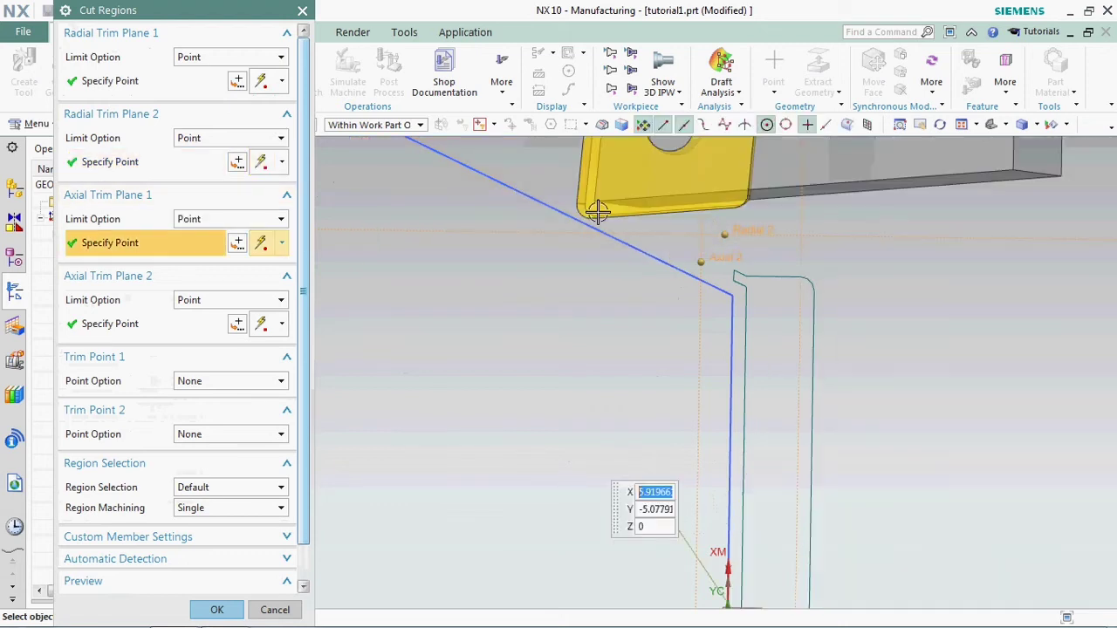
pyautogui.click(748, 252)
pyautogui.click(804, 261)
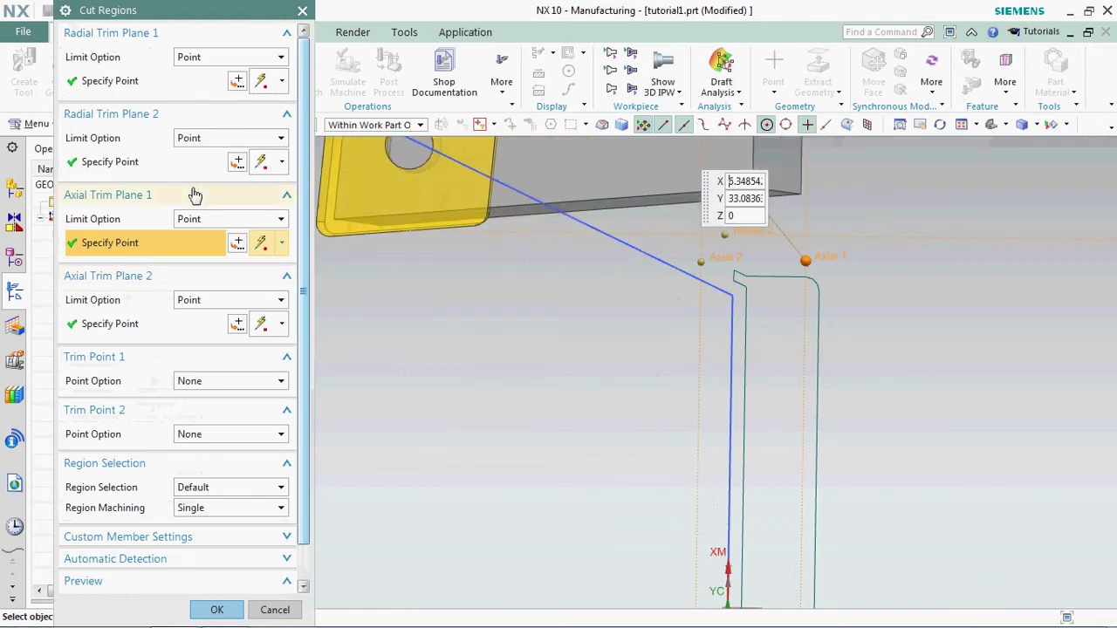
# - Fix the axial limit points at the part's face corner and accept the cut regions
pyautogui.click(194, 140)
pyautogui.click(202, 171)
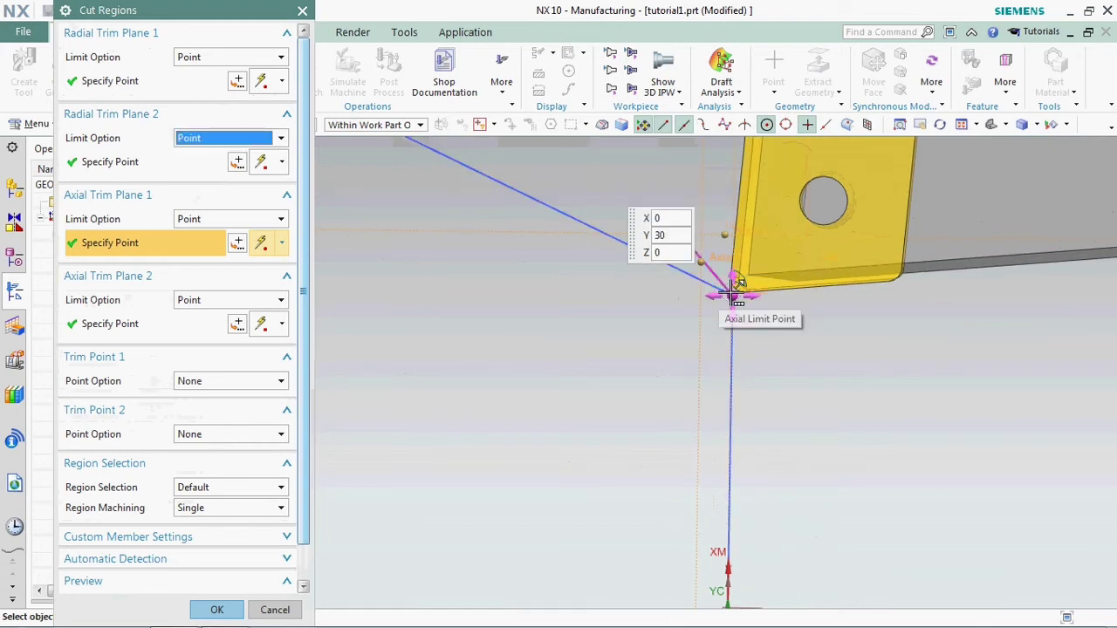
pyautogui.moveTo(733, 288); pyautogui.dragTo(805, 287)
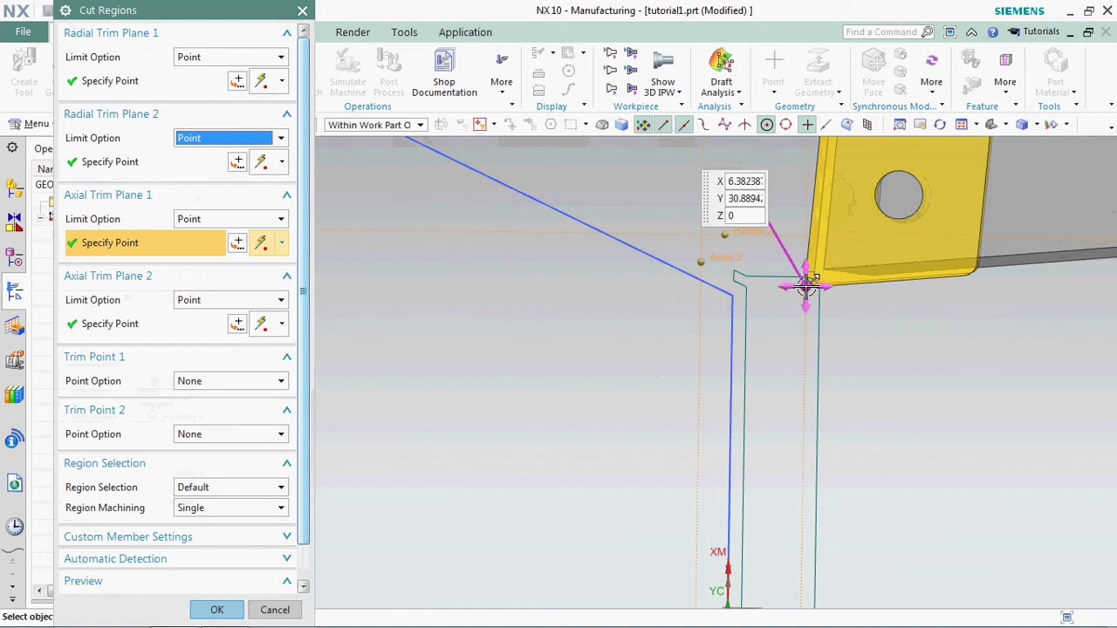
pyautogui.click(807, 286)
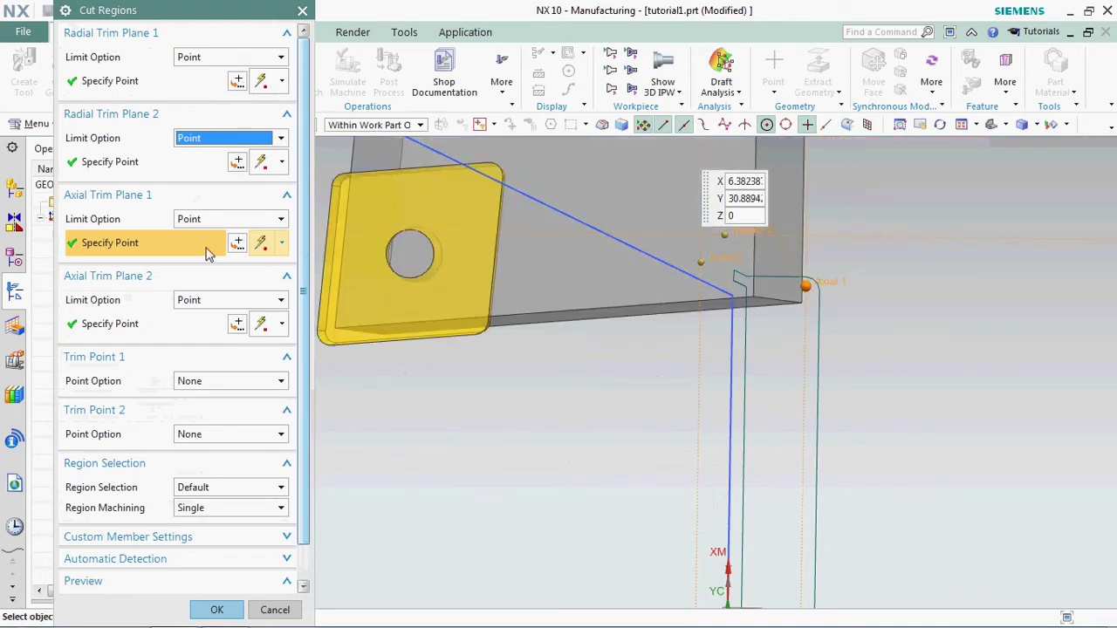
pyautogui.click(217, 333)
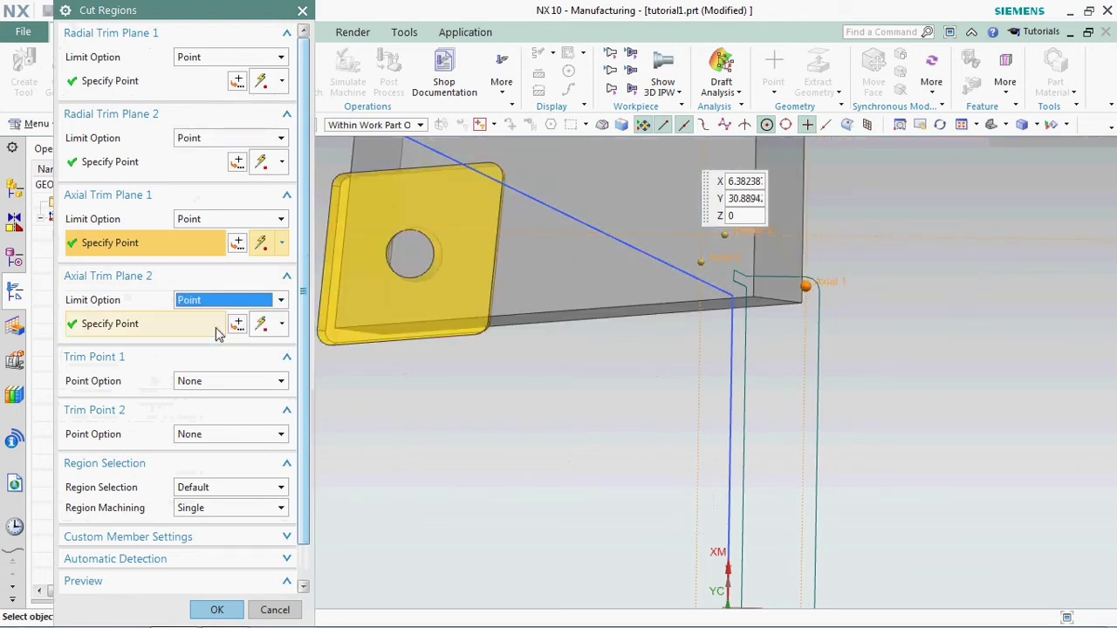
pyautogui.click(731, 295)
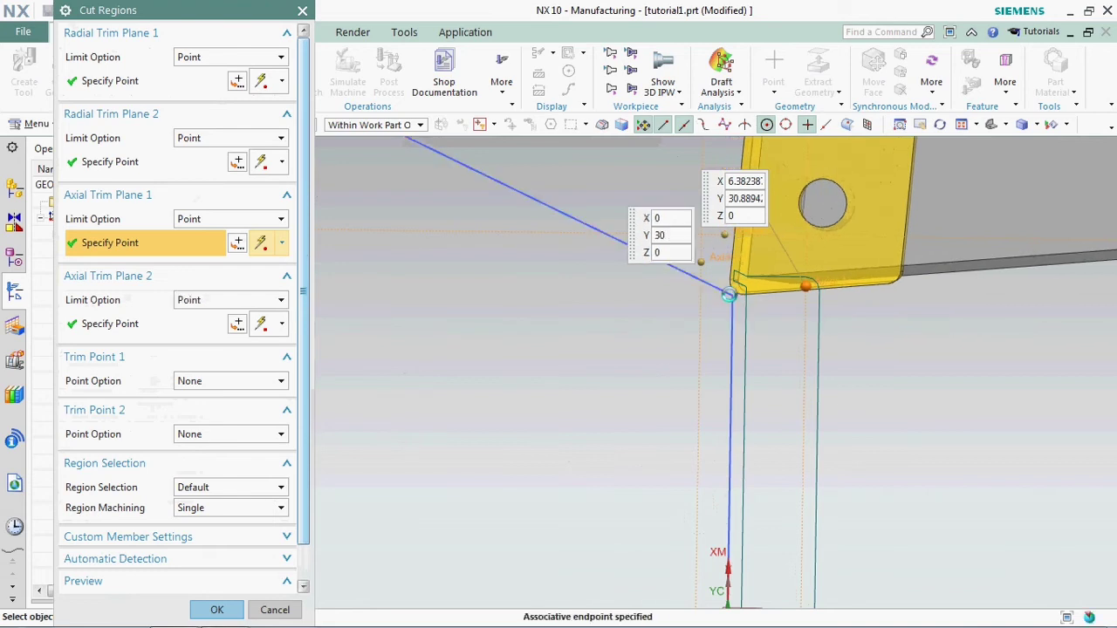
pyautogui.click(826, 273)
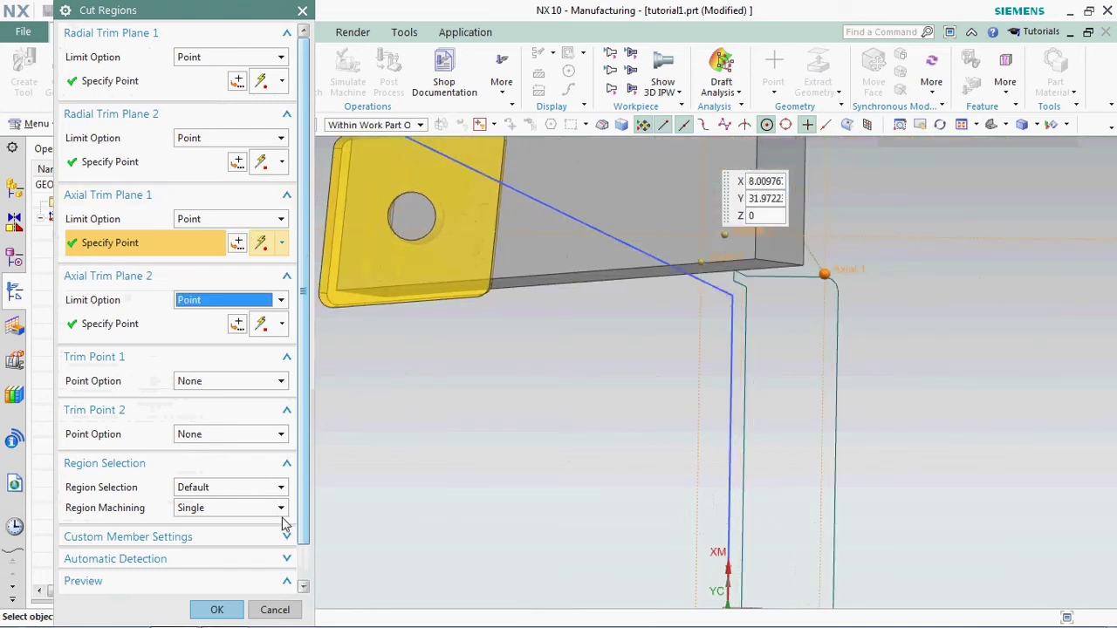
pyautogui.click(286, 611)
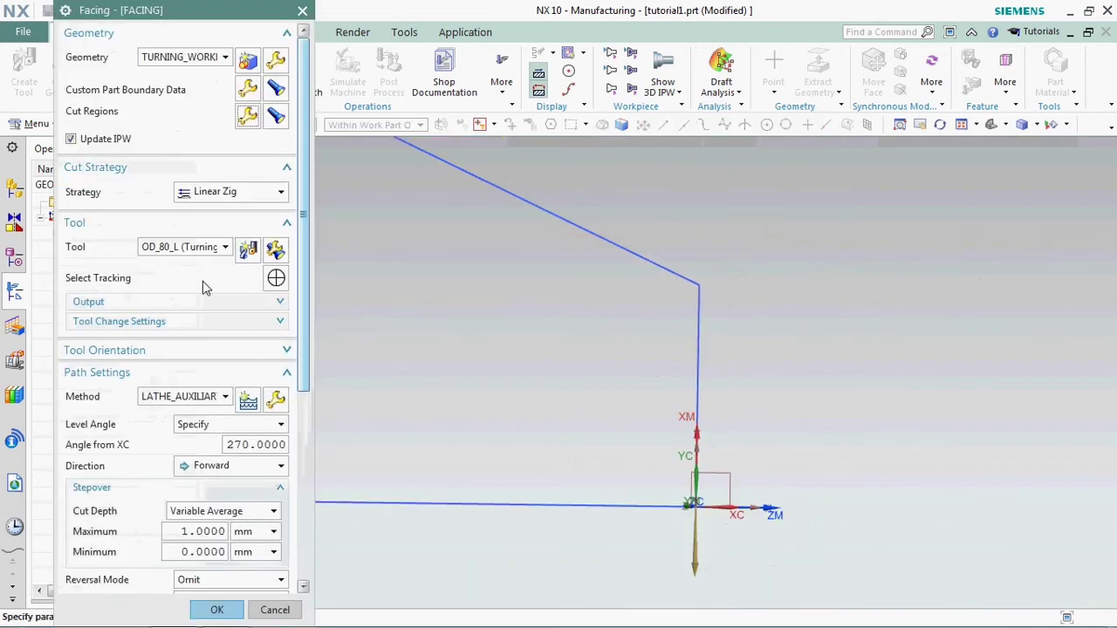
# - Reopen Cut Regions, set both radial trim planes to Point, and place Radial 1 just below the origin
pyautogui.click(248, 118)
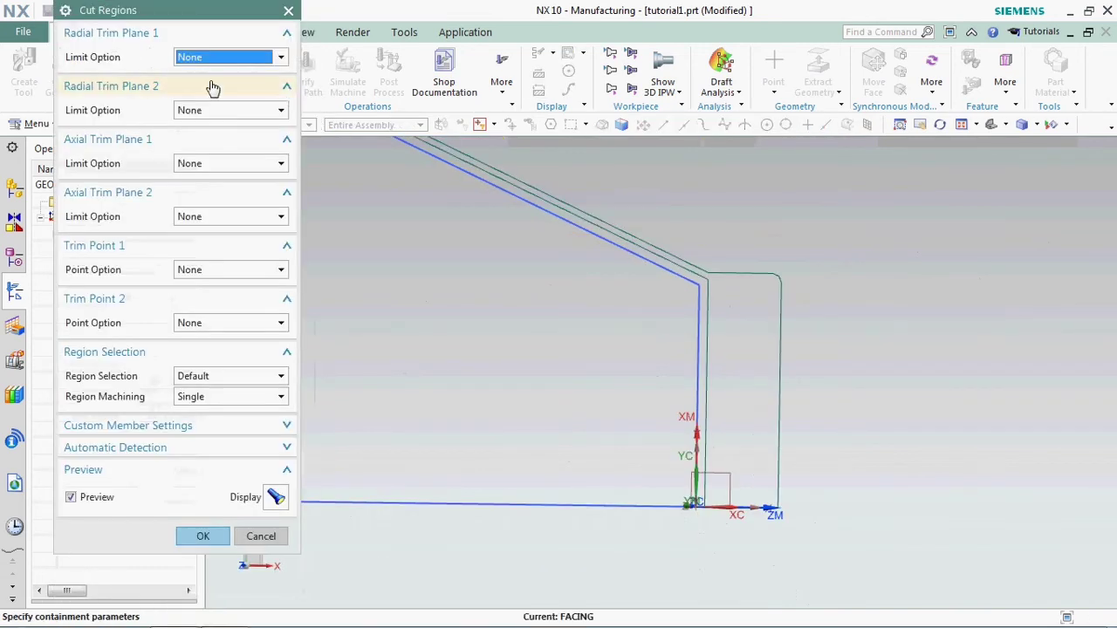
pyautogui.click(229, 57)
pyautogui.click(197, 90)
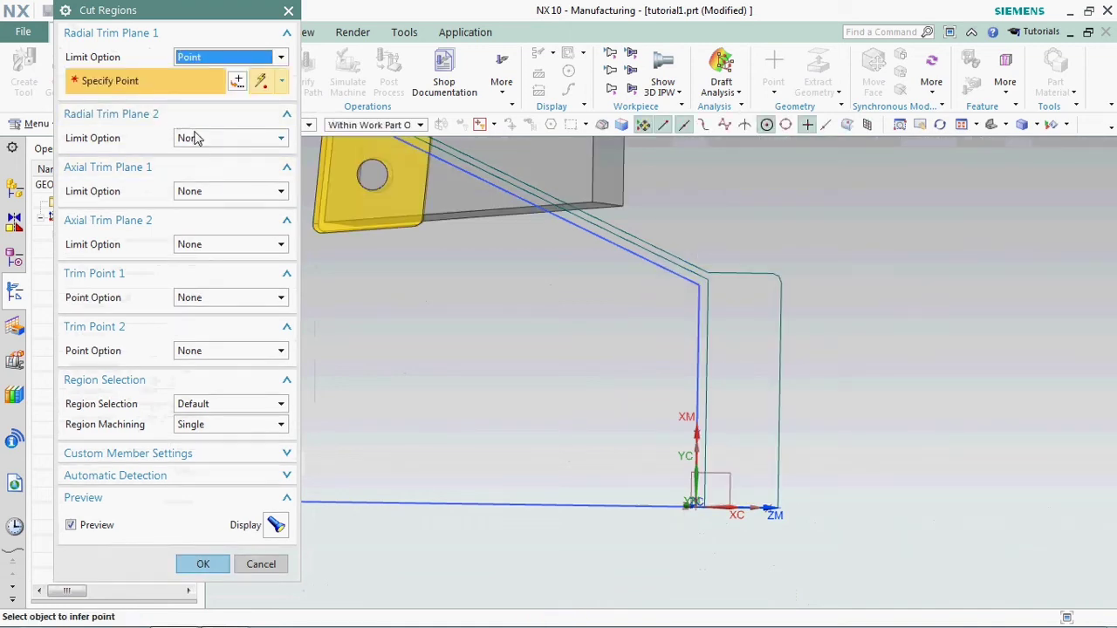
pyautogui.click(198, 138)
pyautogui.click(202, 167)
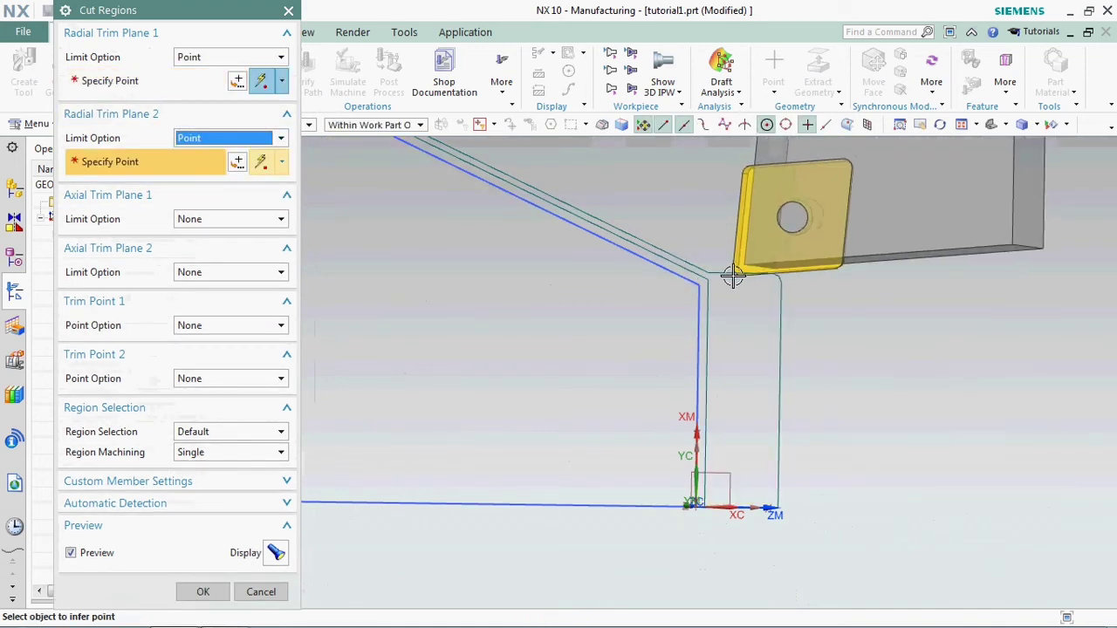
pyautogui.click(733, 275)
pyautogui.click(767, 304)
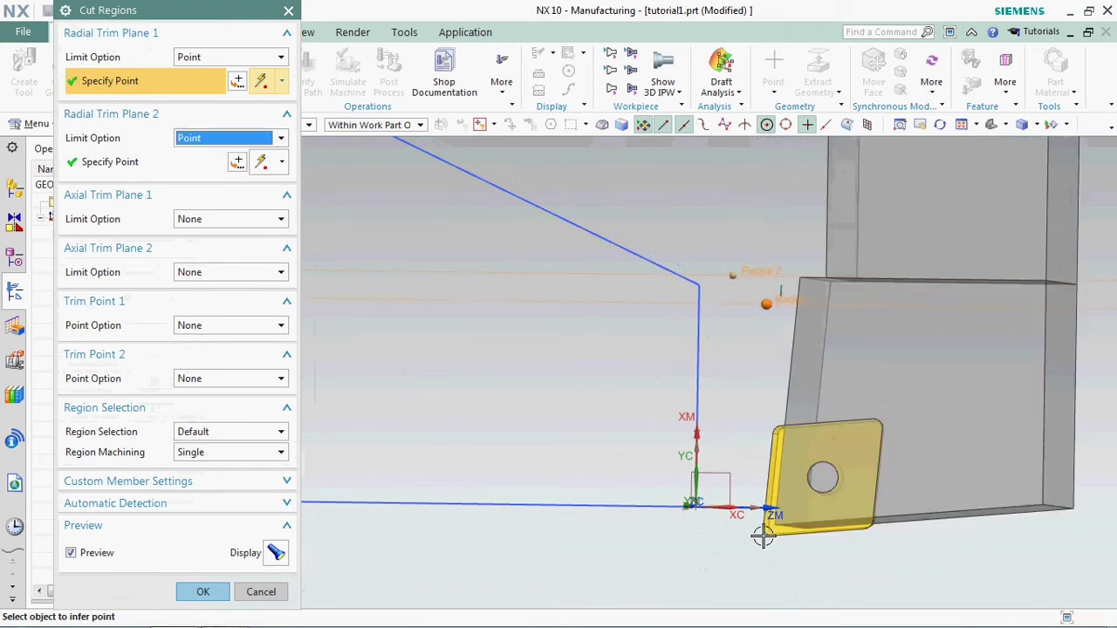
pyautogui.click(763, 539)
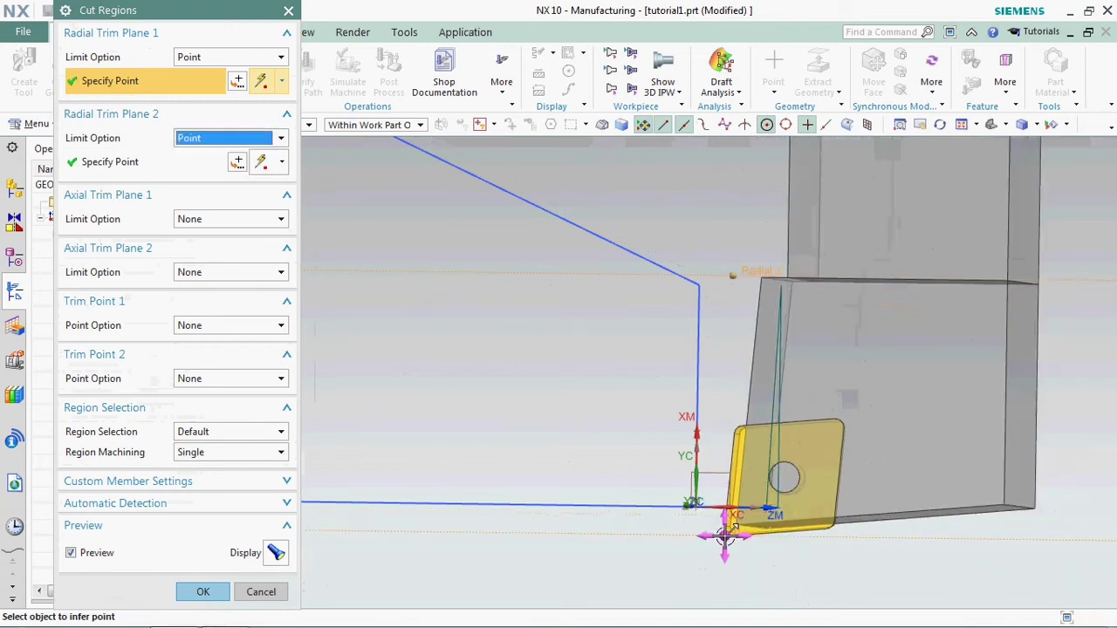
pyautogui.click(725, 536)
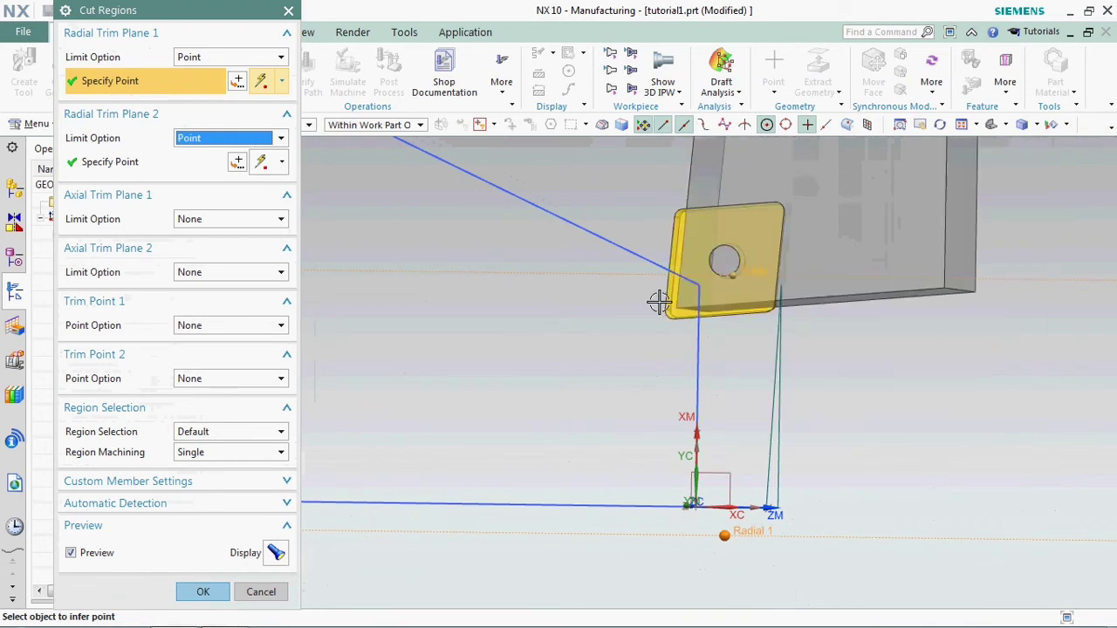
# - Place the Radial 2 trim point near the insert and set Axial Trim Plane 1 to Point
pyautogui.click(169, 164)
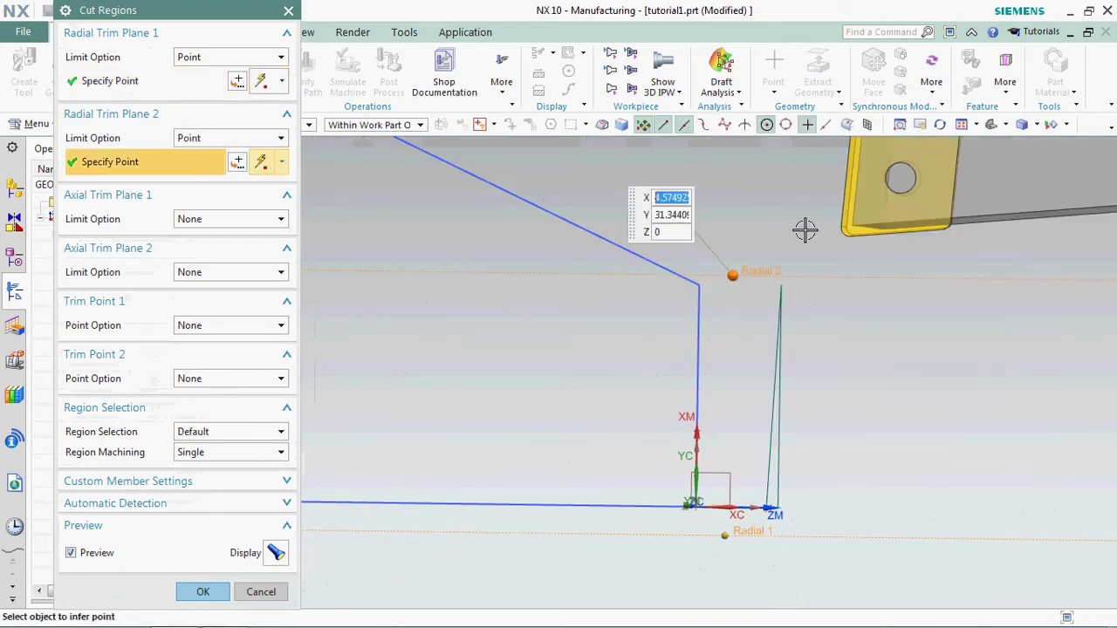
pyautogui.click(689, 253)
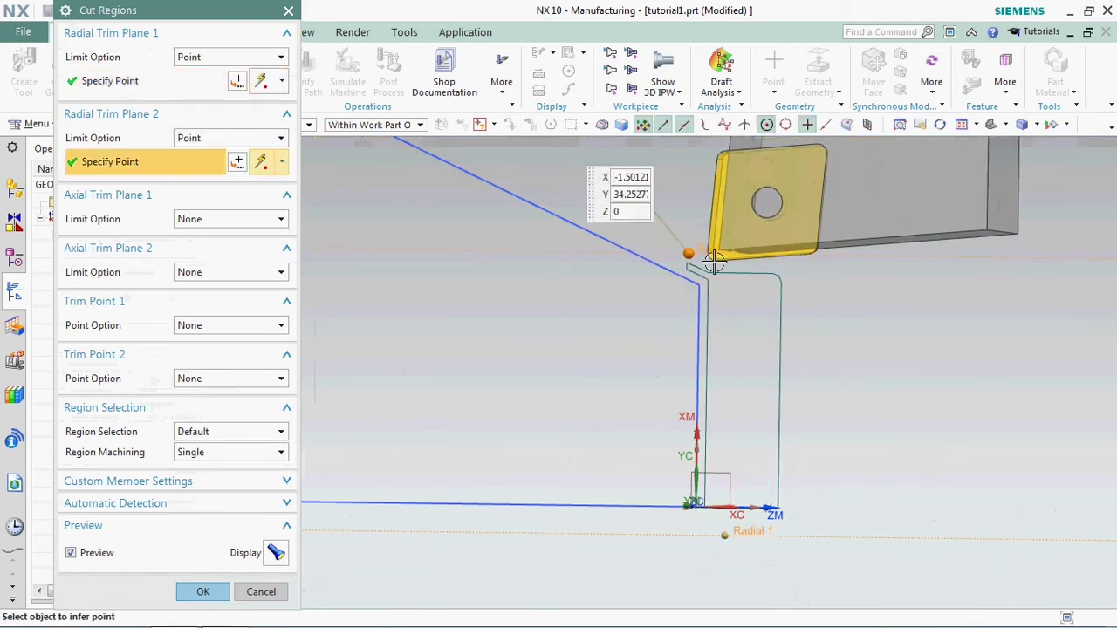
pyautogui.click(216, 218)
pyautogui.click(219, 244)
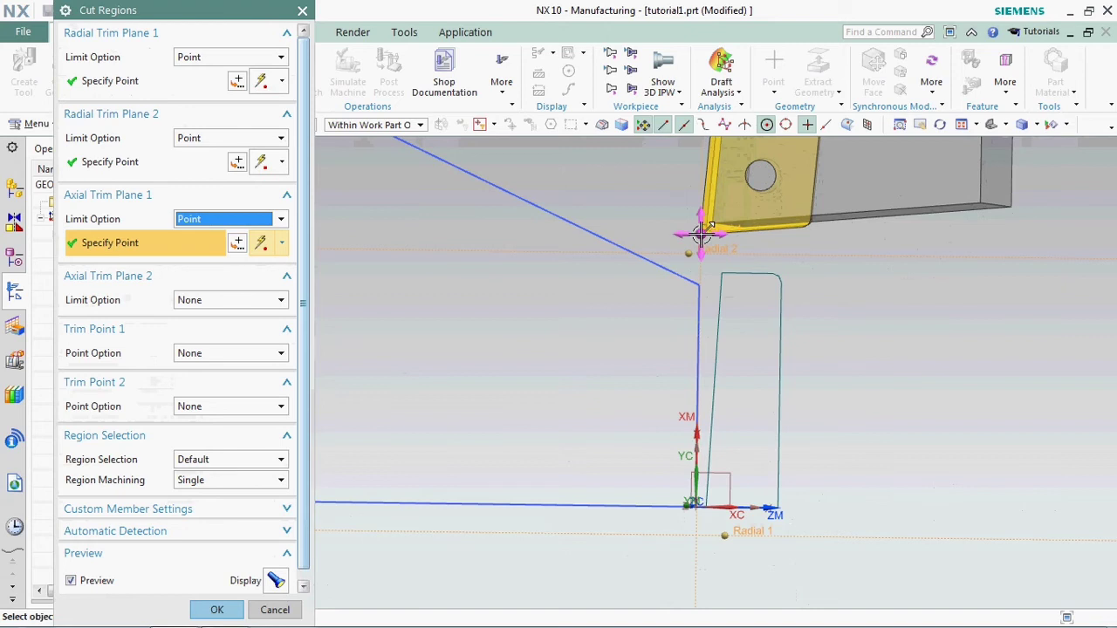
# - Snap the Axial 1 trim point to the outline corner and begin re-placing Radial 2 near the tool
pyautogui.click(689, 234)
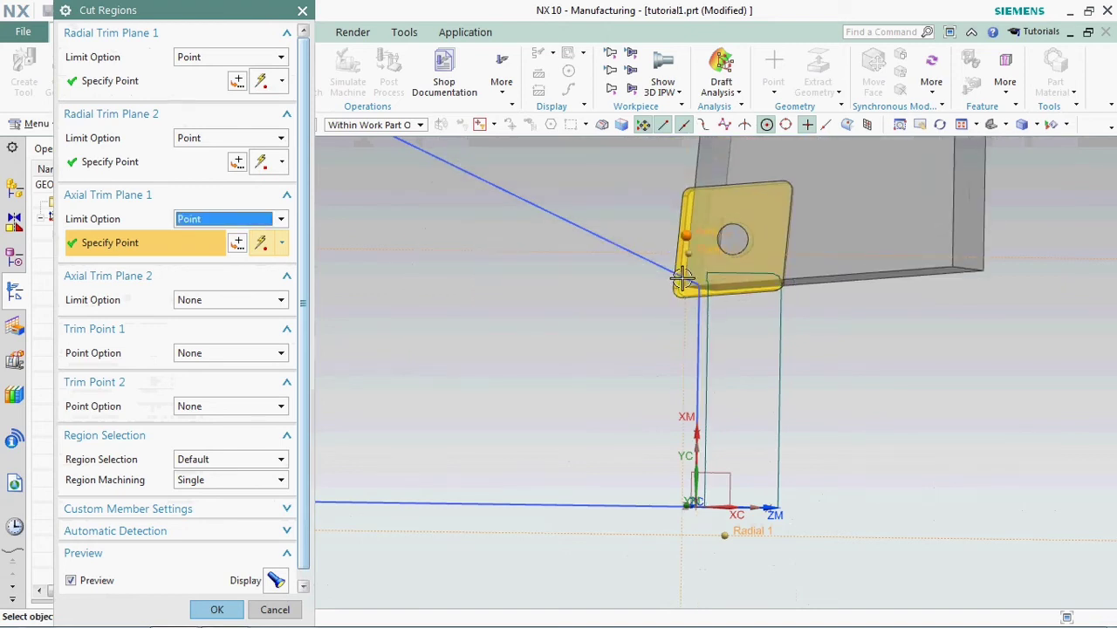
pyautogui.scroll(4, 699, 281)
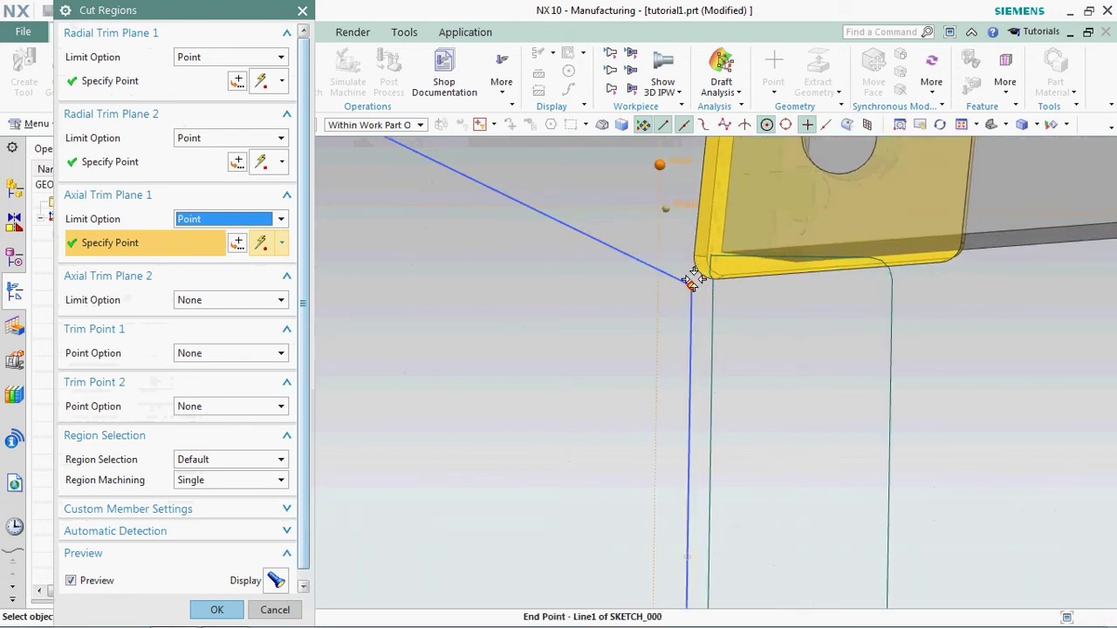
pyautogui.click(694, 272)
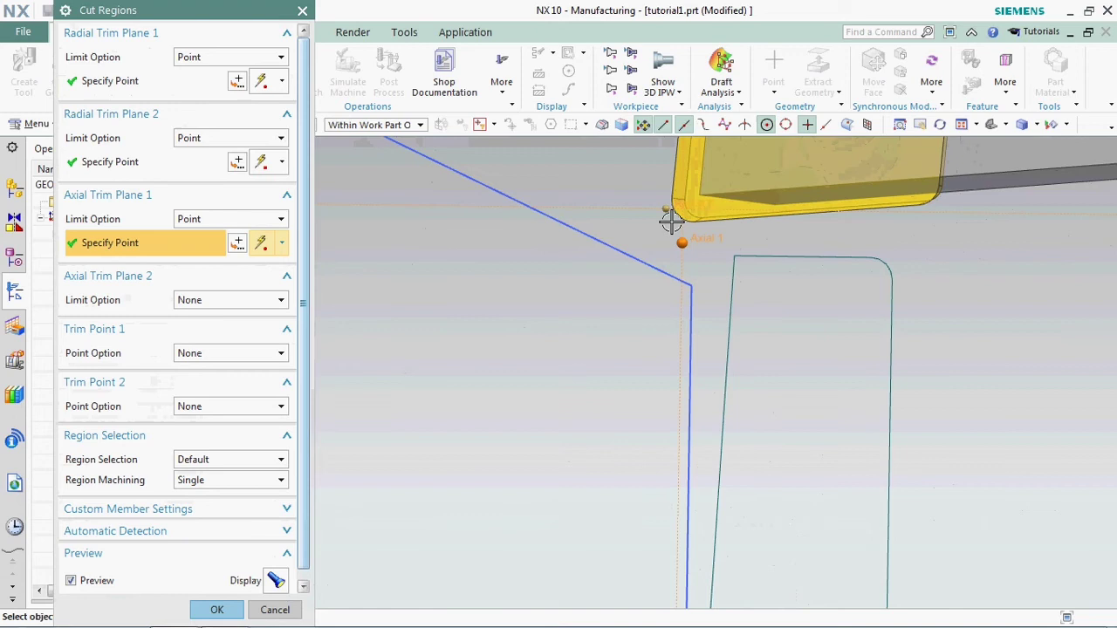
pyautogui.click(663, 211)
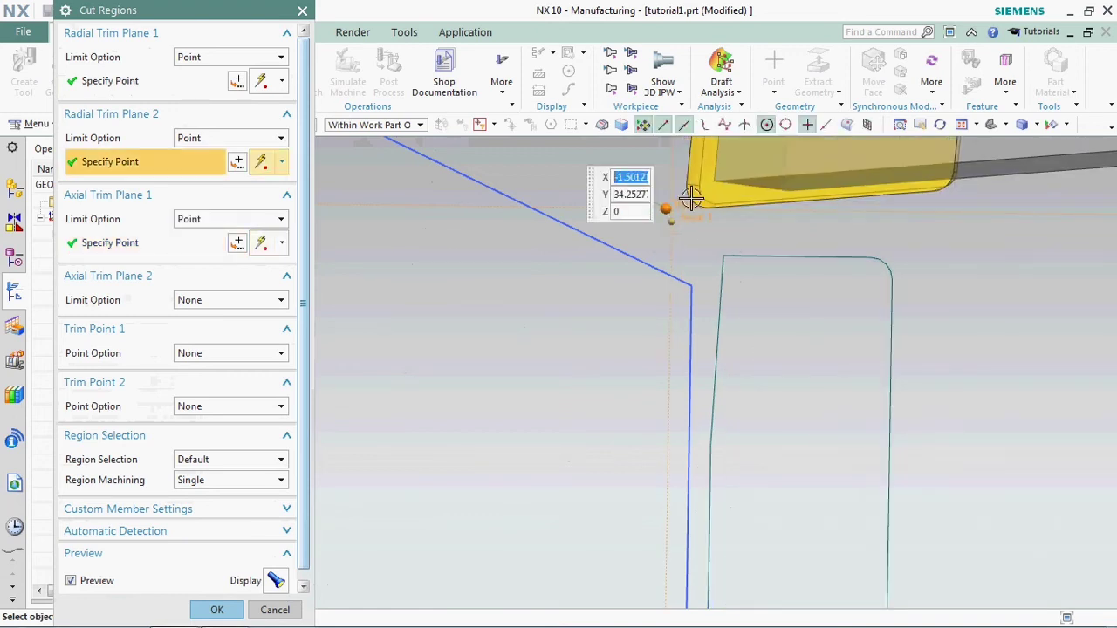
pyautogui.click(667, 162)
pyautogui.scroll(-3, 777, 290)
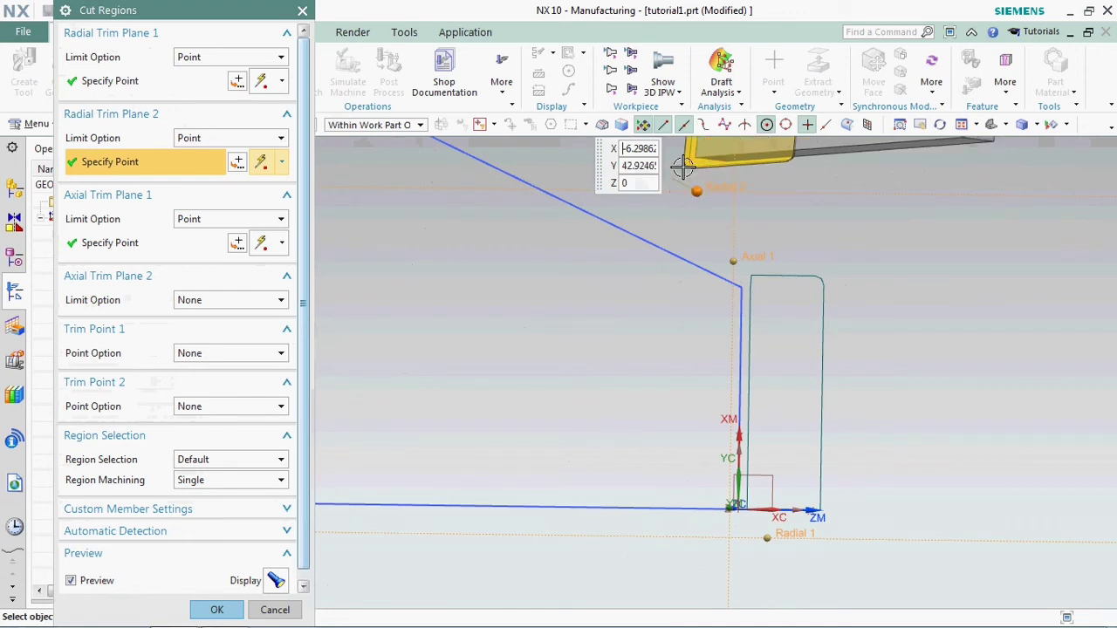
pyautogui.click(683, 165)
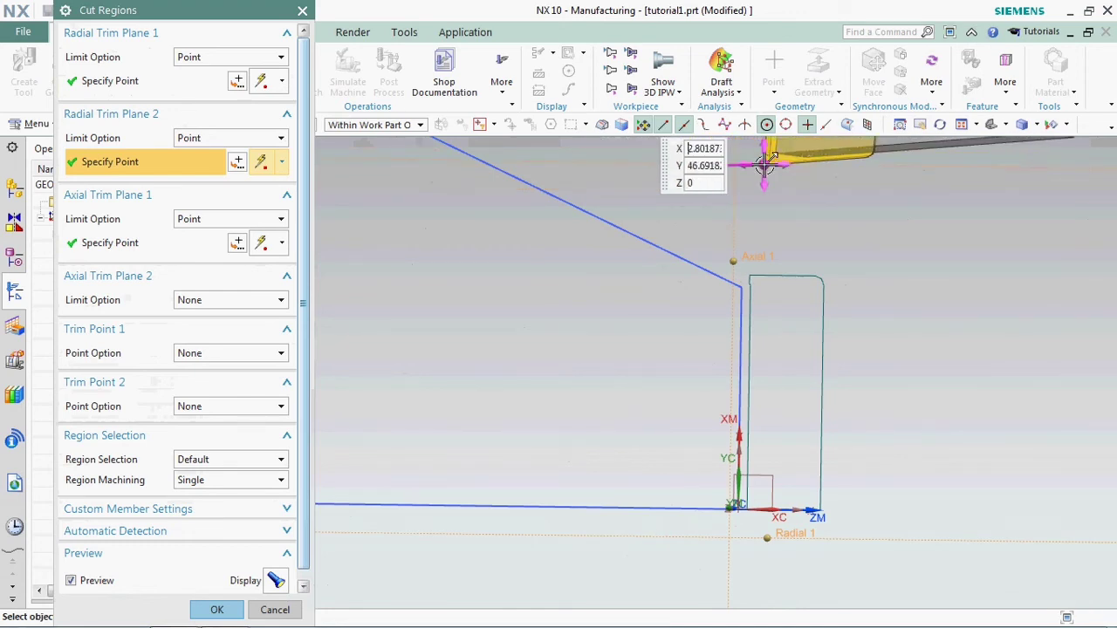
# - Place the Radial 2 trim point beside the insert corner and accept the cut regions
pyautogui.scroll(3, 747, 268)
pyautogui.scroll(2, 747, 268)
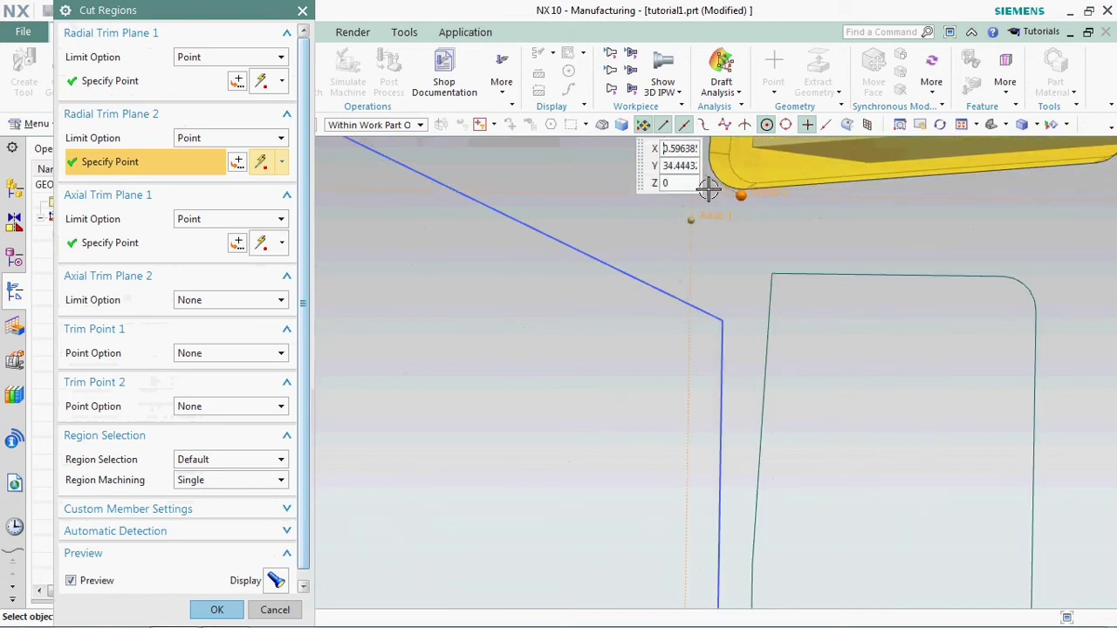
pyautogui.scroll(-3, 800, 264)
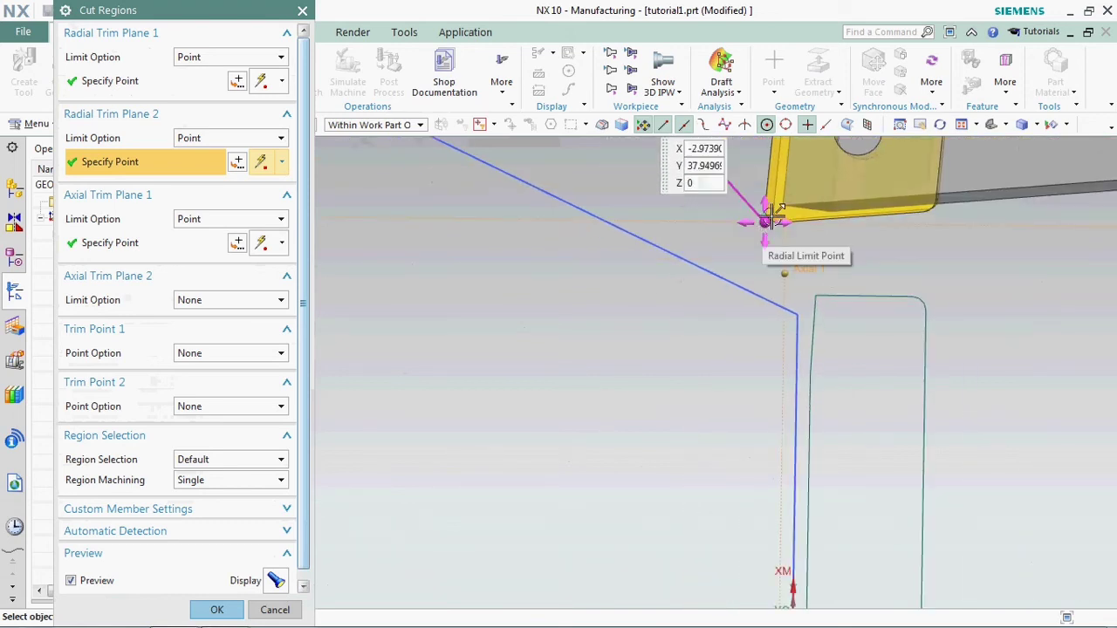
pyautogui.click(746, 161)
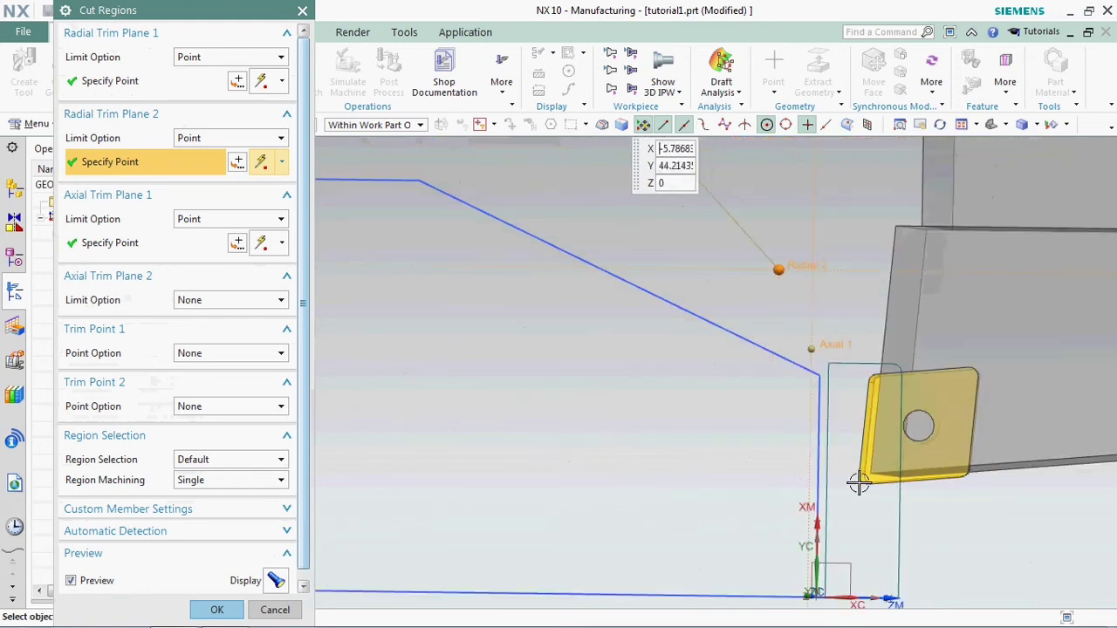
pyautogui.scroll(2, 798, 241)
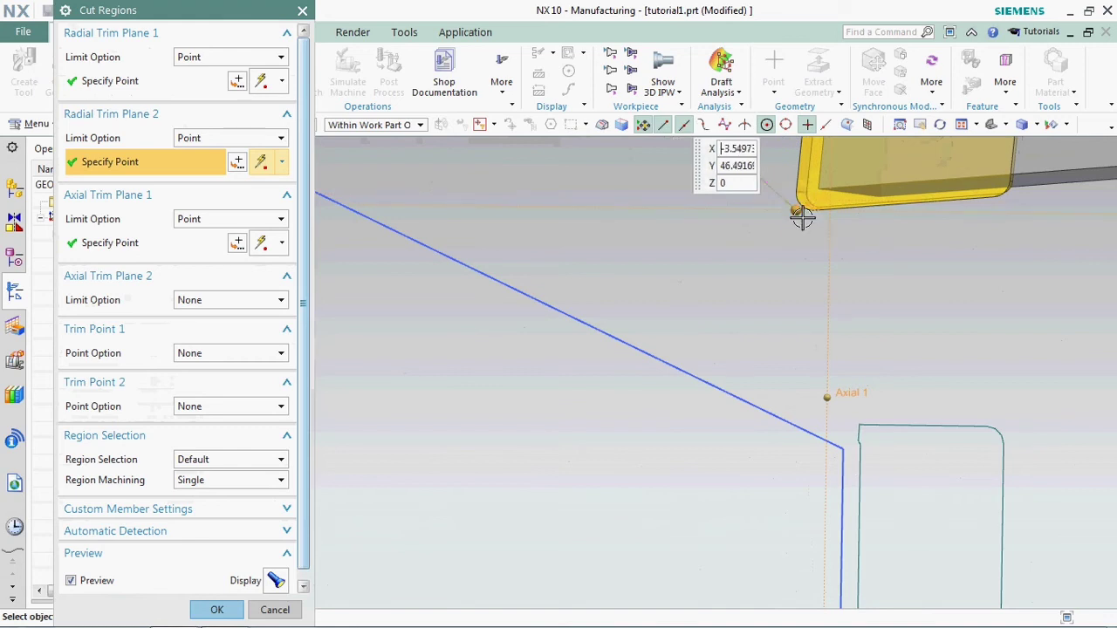
pyautogui.click(819, 249)
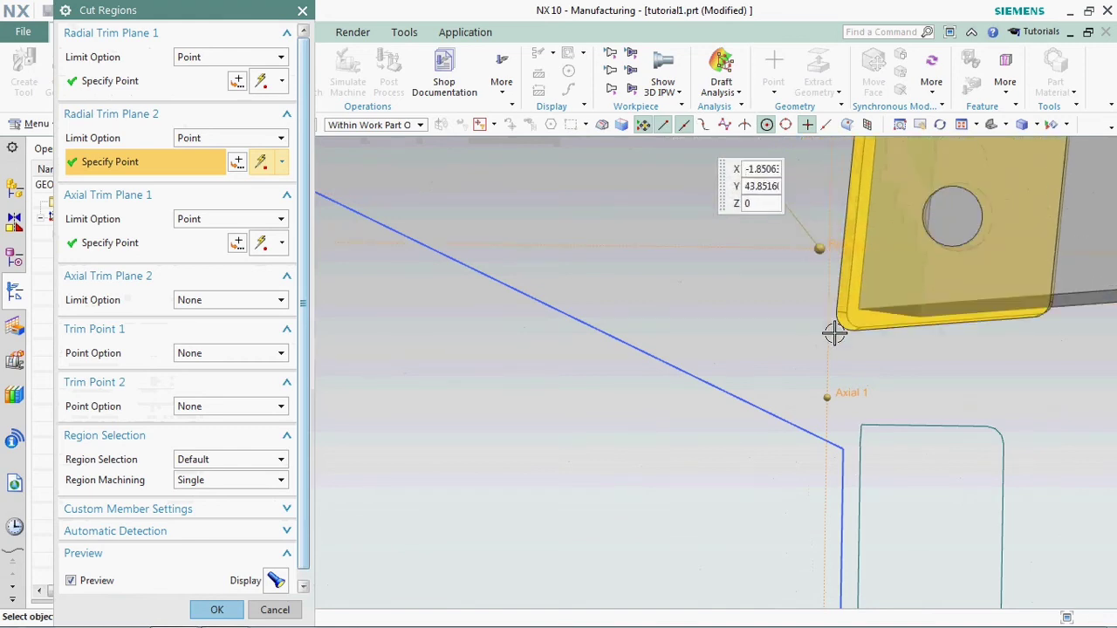
pyautogui.scroll(-5, 833, 331)
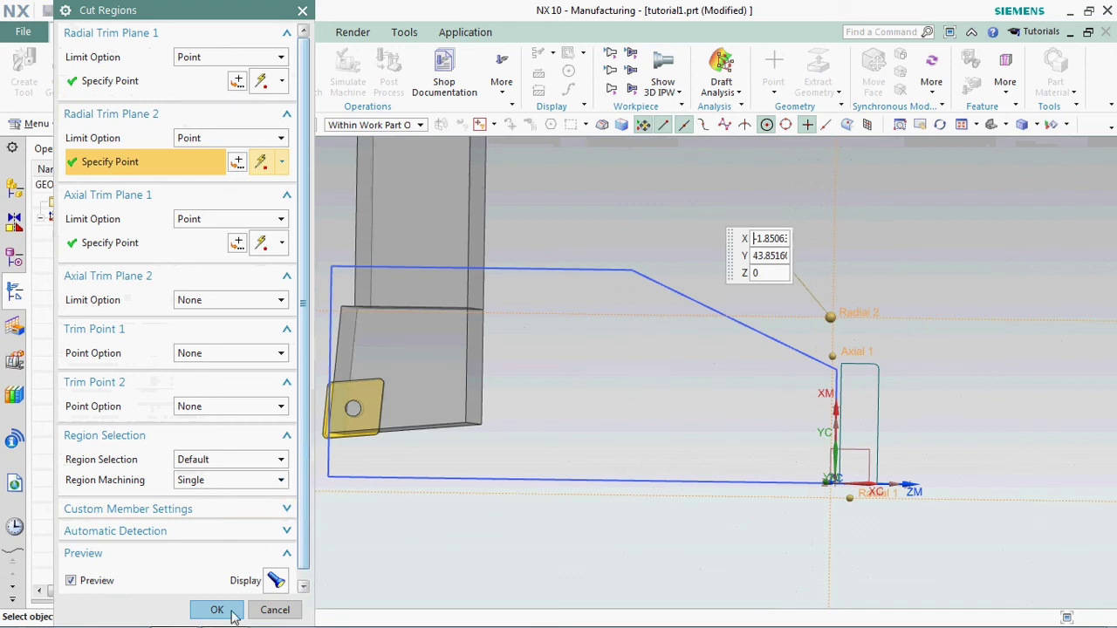
pyautogui.click(216, 610)
# - Regenerate the facing tool path, accept the operation, and select FACING to display its path
pyautogui.scroll(-2, 200, 337)
pyautogui.scroll(-3, 150, 559)
pyautogui.scroll(-2, 150, 559)
pyautogui.click(136, 572)
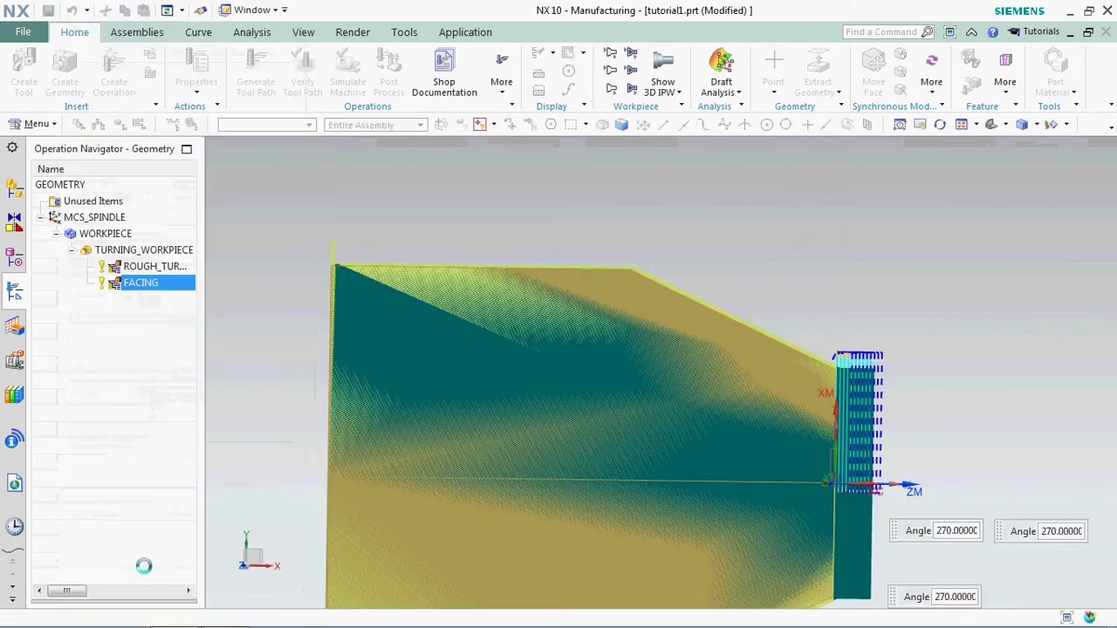
pyautogui.scroll(5, 824, 217)
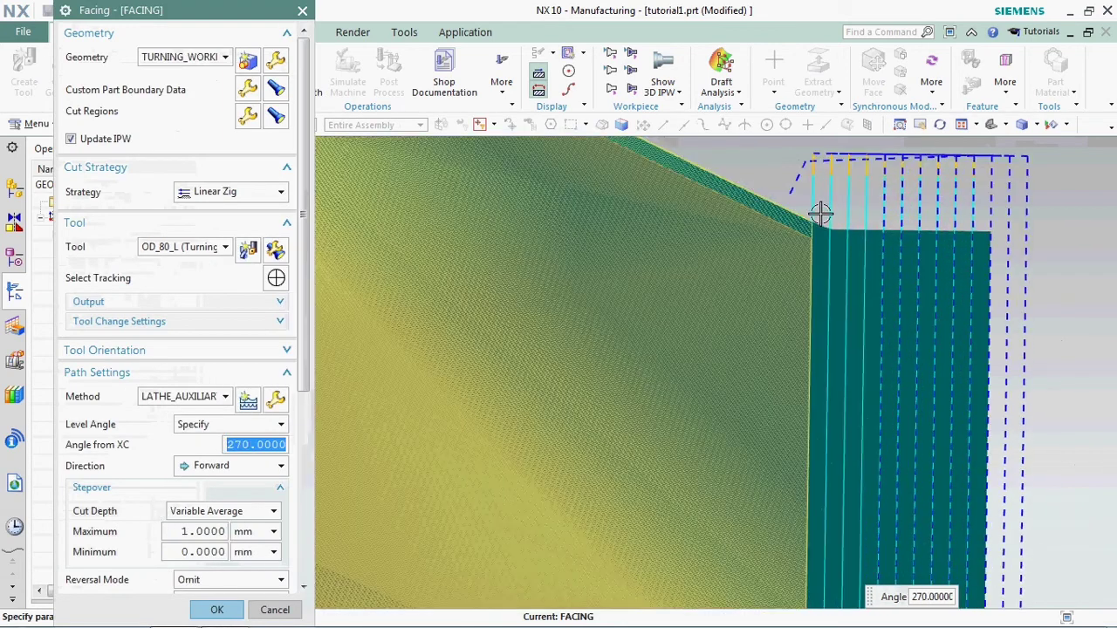
pyautogui.scroll(-2, 818, 212)
pyautogui.scroll(-3, 786, 288)
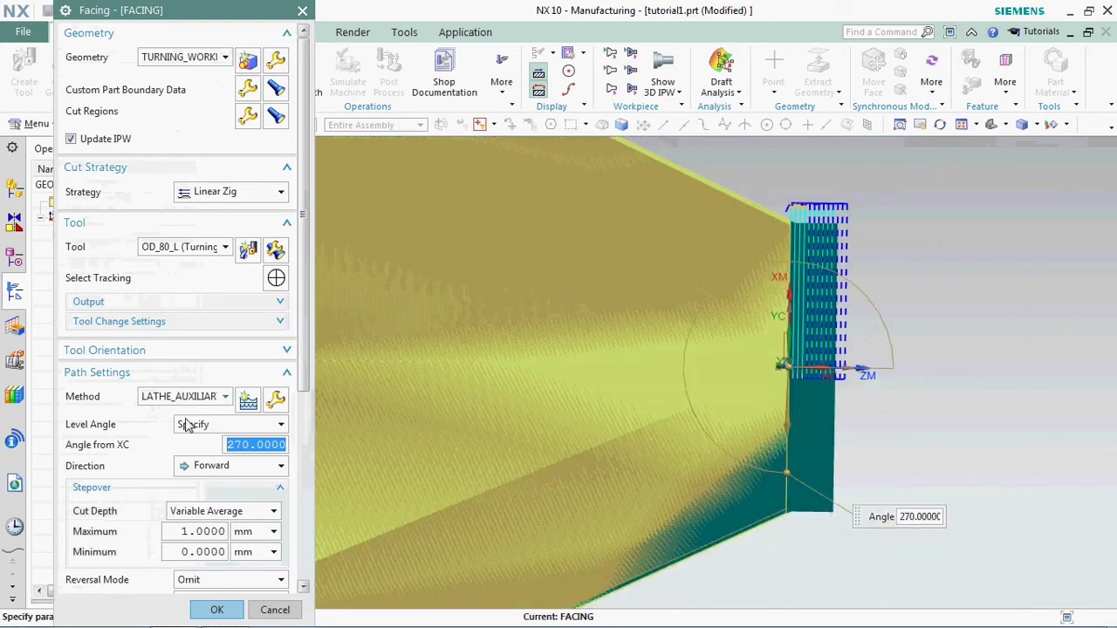
pyautogui.click(217, 613)
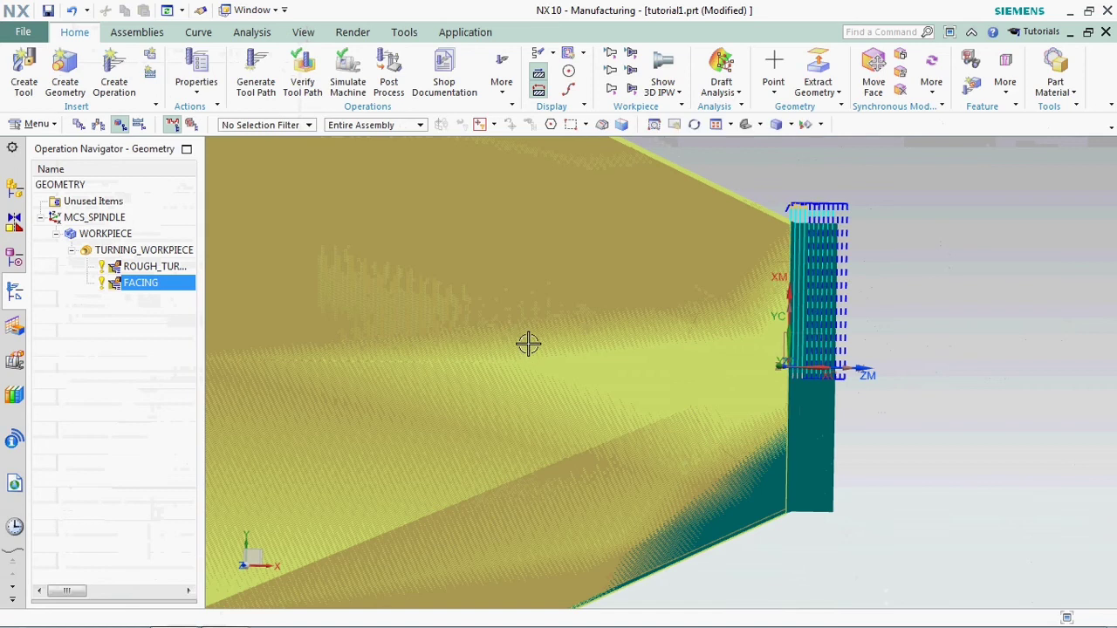
pyautogui.scroll(-3, 529, 341)
pyautogui.click(131, 283)
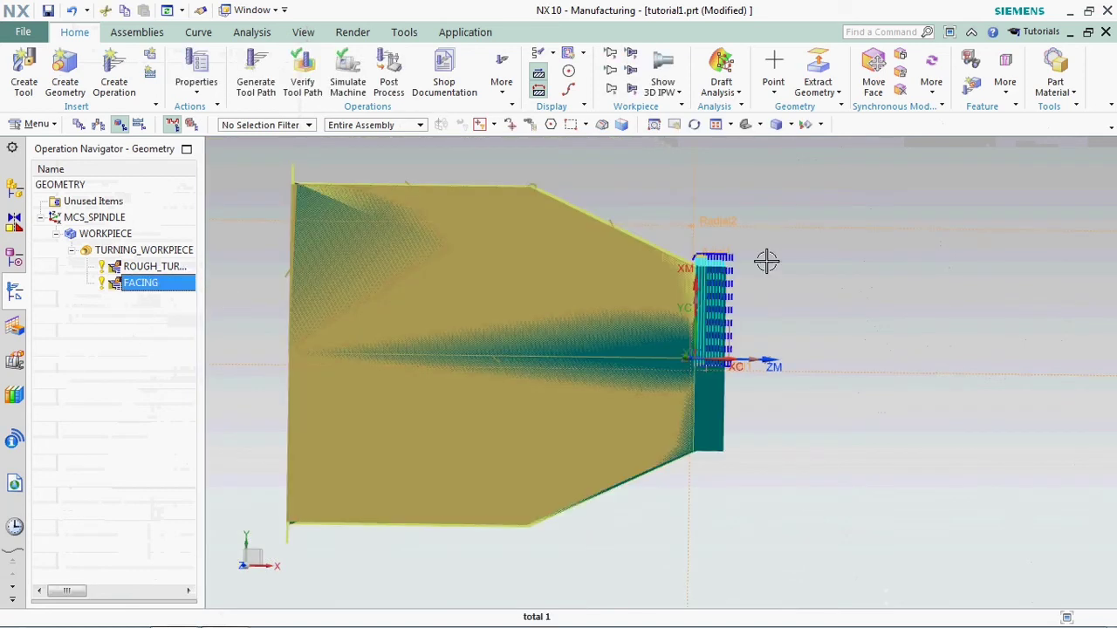
pyautogui.scroll(1, 756, 253)
pyautogui.scroll(-1, 576, 272)
pyautogui.rightClick(129, 285)
pyautogui.moveTo(174, 522)
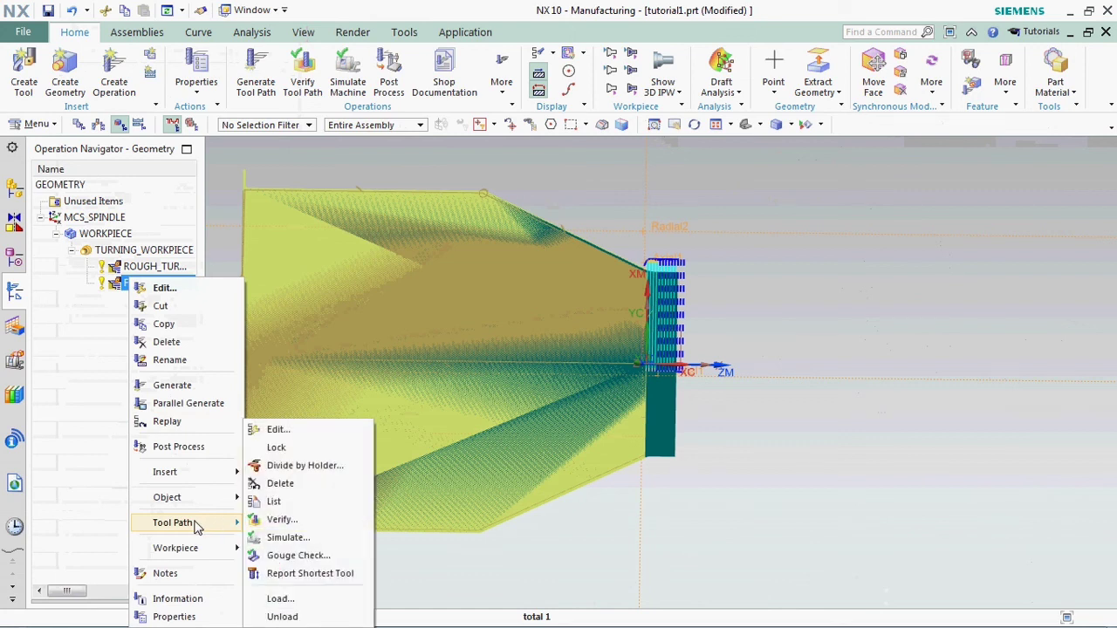
pyautogui.click(282, 522)
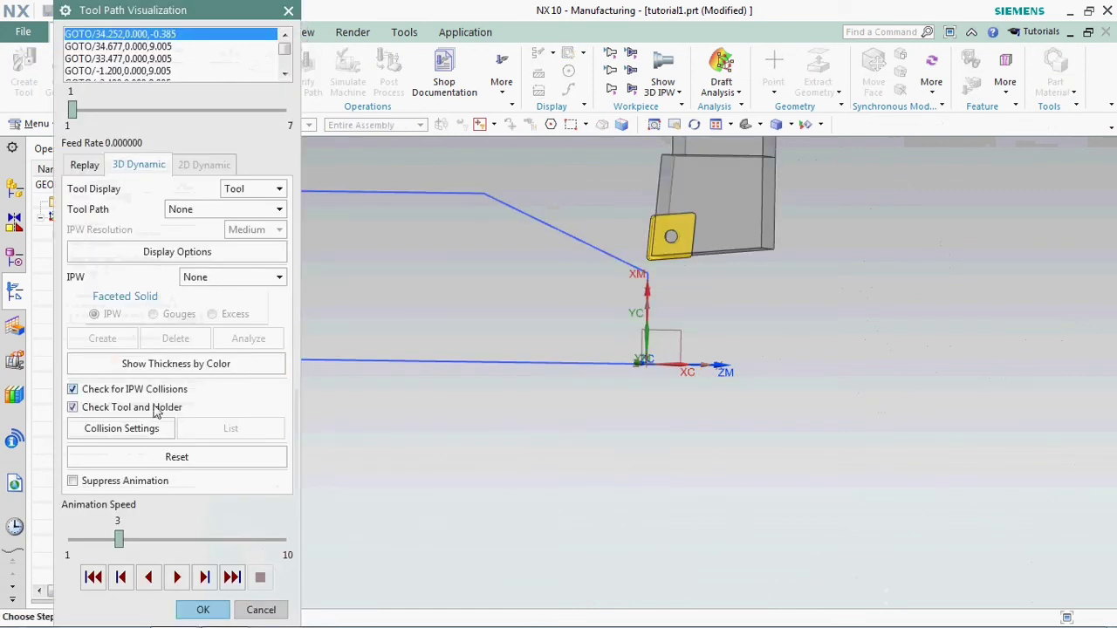
pyautogui.click(177, 577)
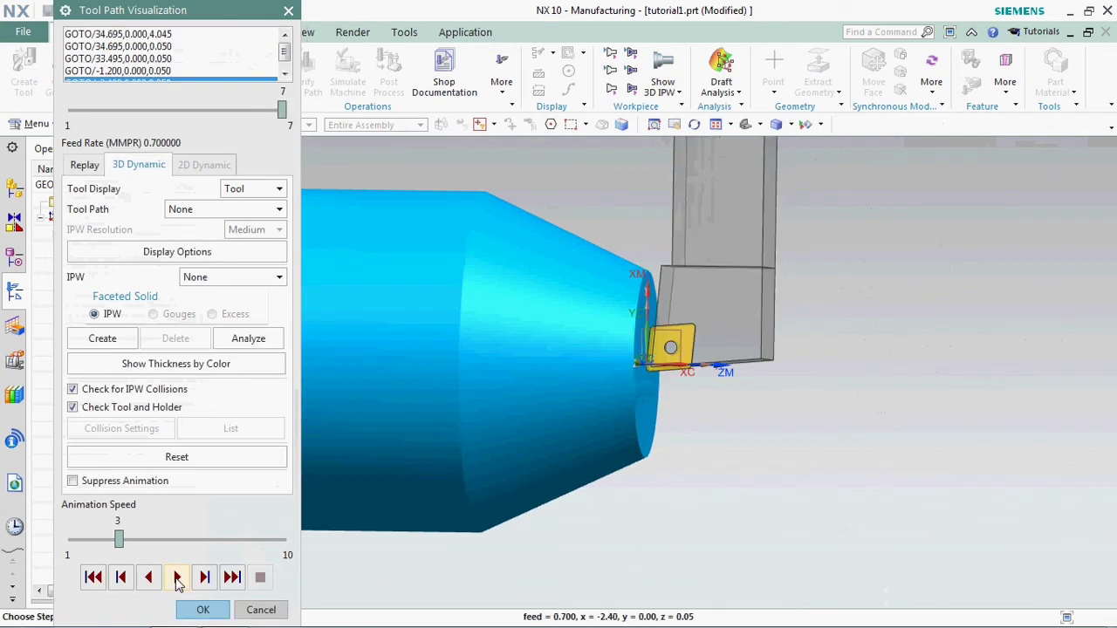
pyautogui.click(258, 610)
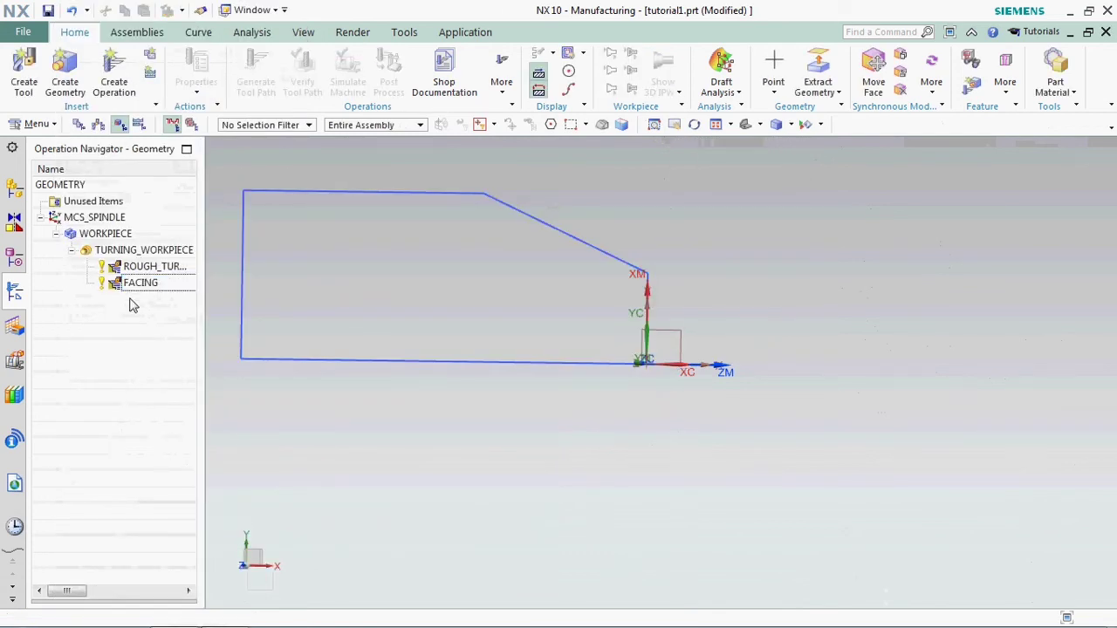
pyautogui.click(130, 288)
# - Edit the FACING operation and specify a from point for the approach move
pyautogui.doubleClick(153, 290)
pyautogui.scroll(-5, 244, 387)
pyautogui.scroll(2, 244, 386)
pyautogui.scroll(-3, 267, 385)
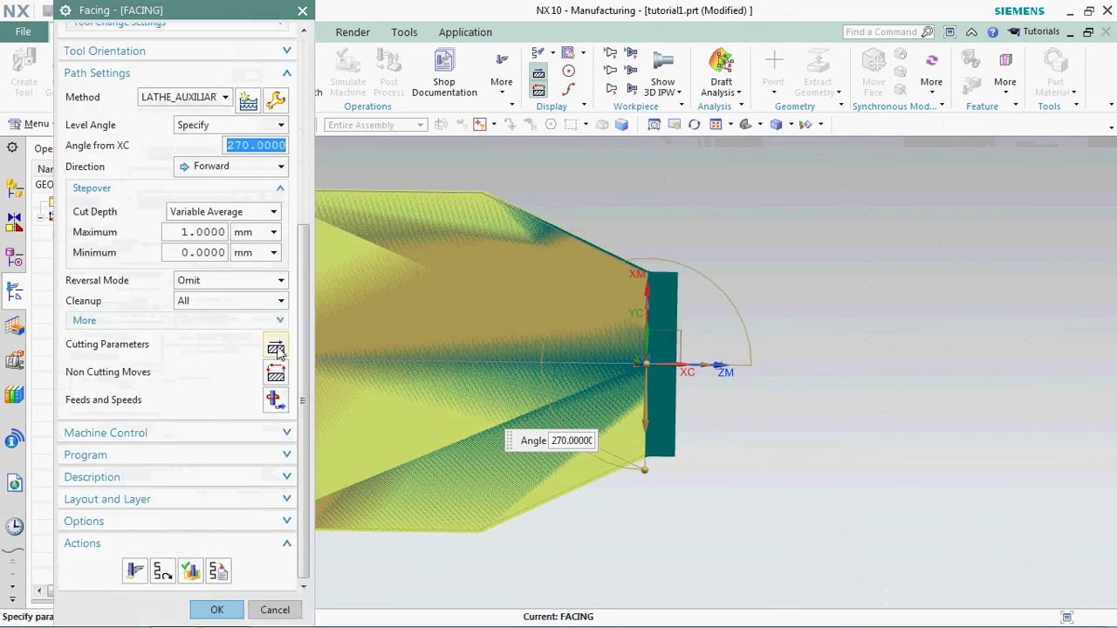
pyautogui.press('Escape')
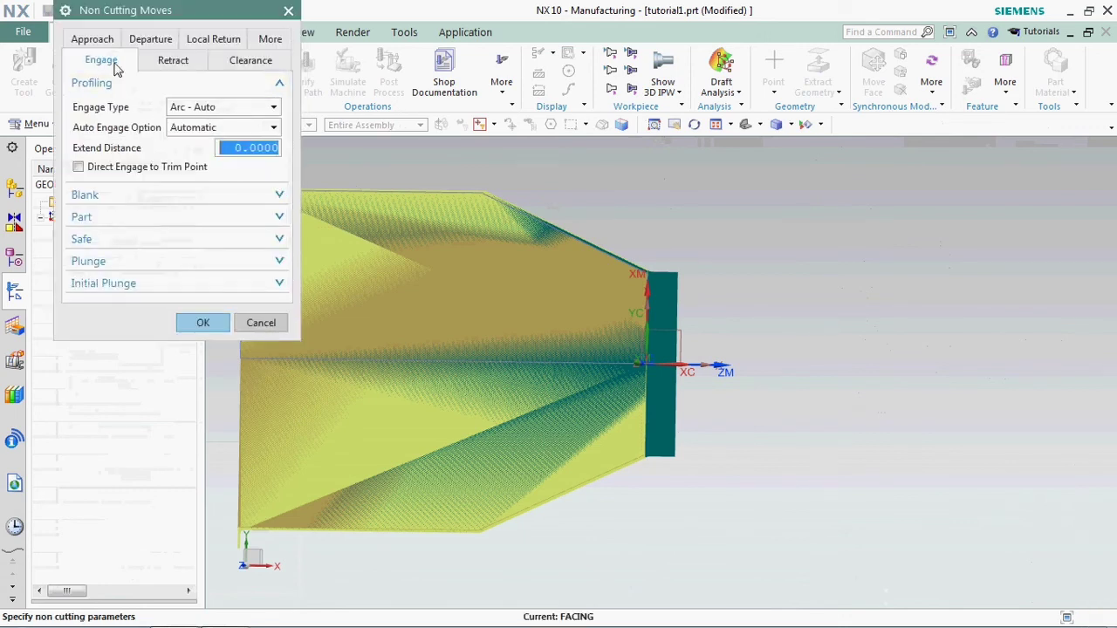
pyautogui.click(90, 42)
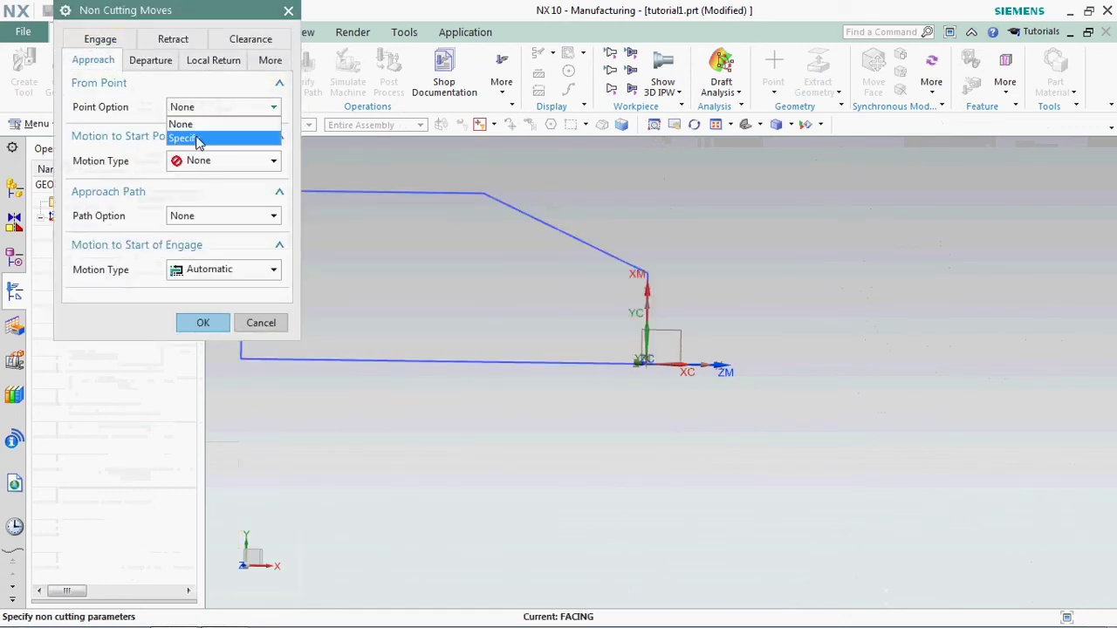
pyautogui.click(198, 140)
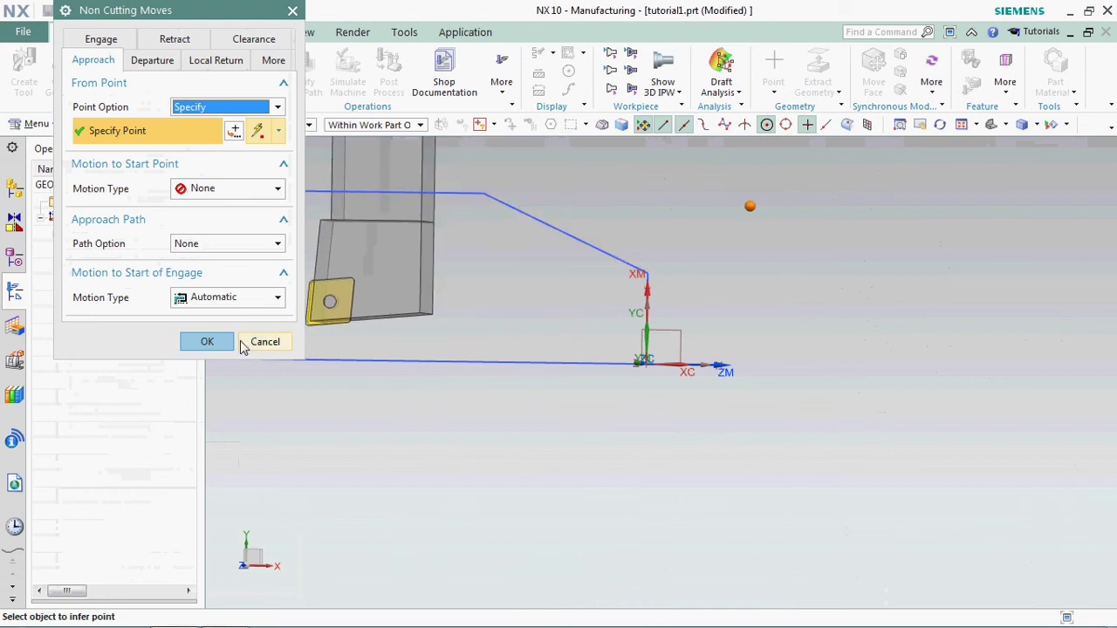
# - Set the engage type to Point and pick the engage point above the part's face
pyautogui.click(120, 39)
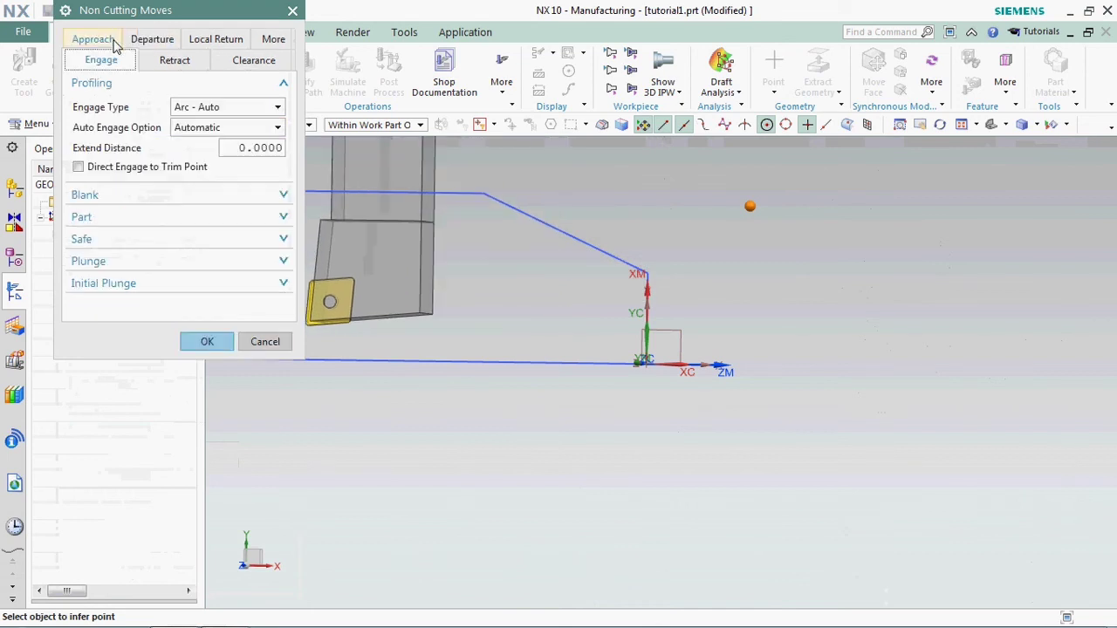
pyautogui.click(197, 109)
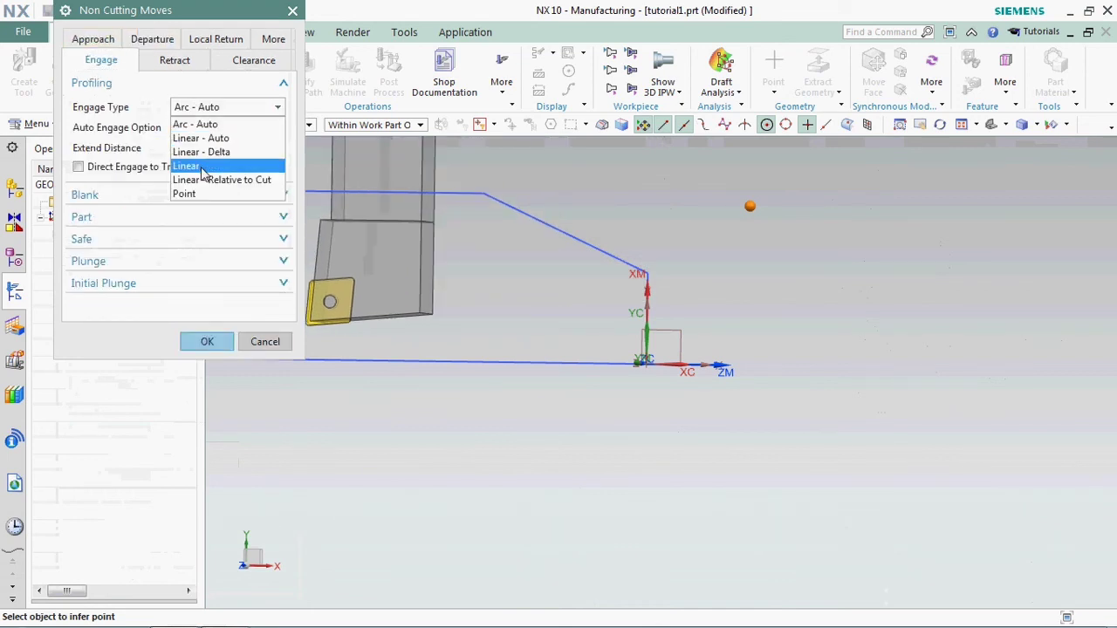
pyautogui.click(202, 173)
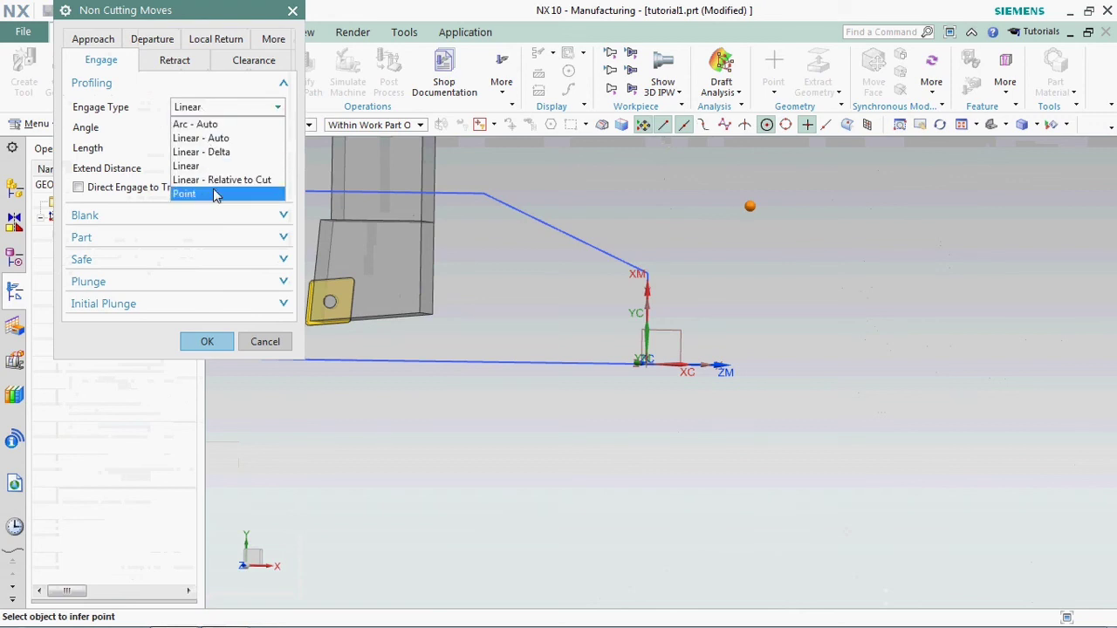
pyautogui.click(212, 193)
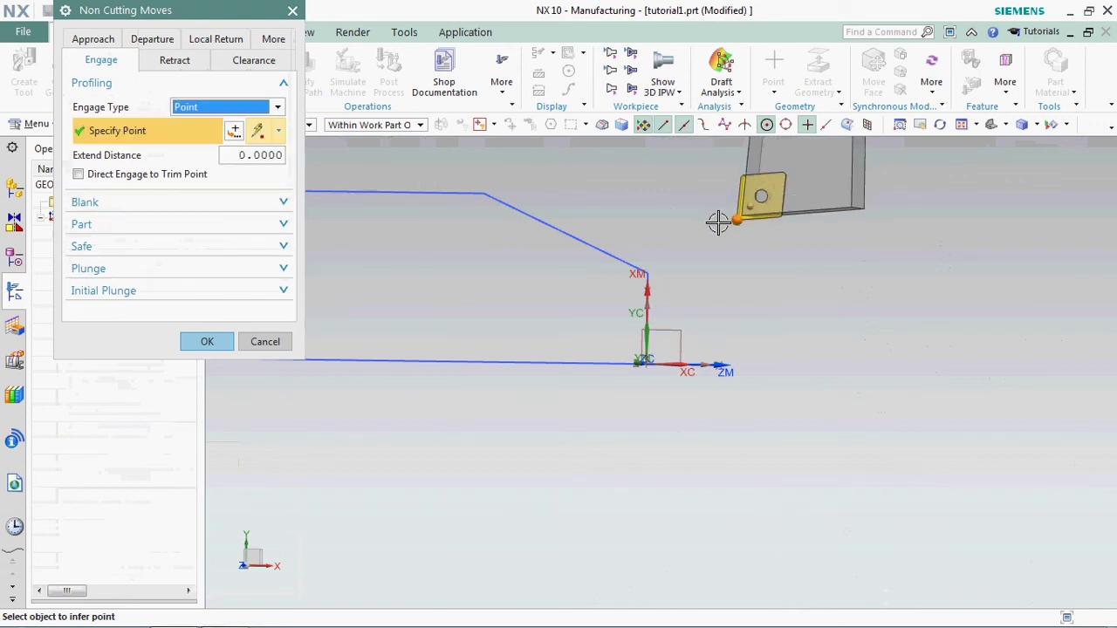
pyautogui.click(718, 222)
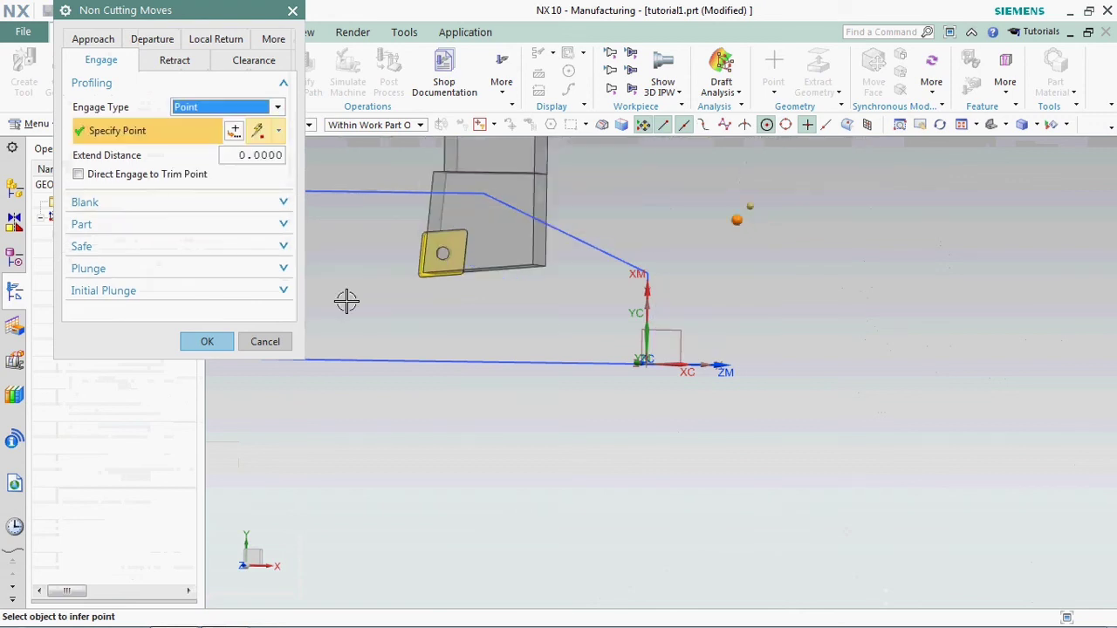
# - Set the retract type to Same as Engage and confirm the non-cutting moves
pyautogui.click(186, 59)
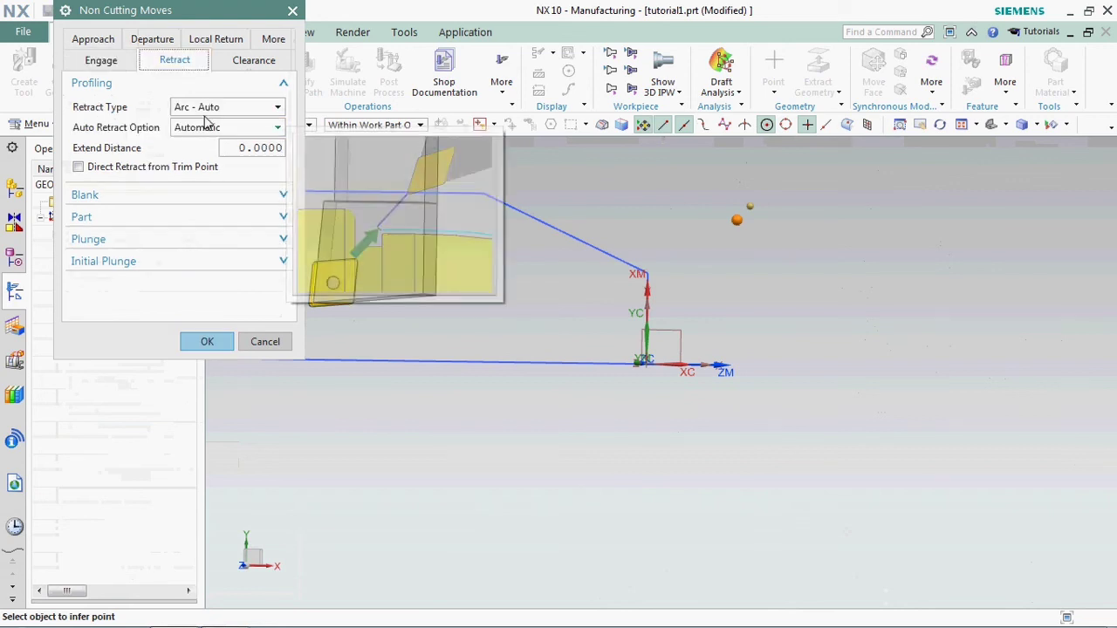
pyautogui.click(208, 108)
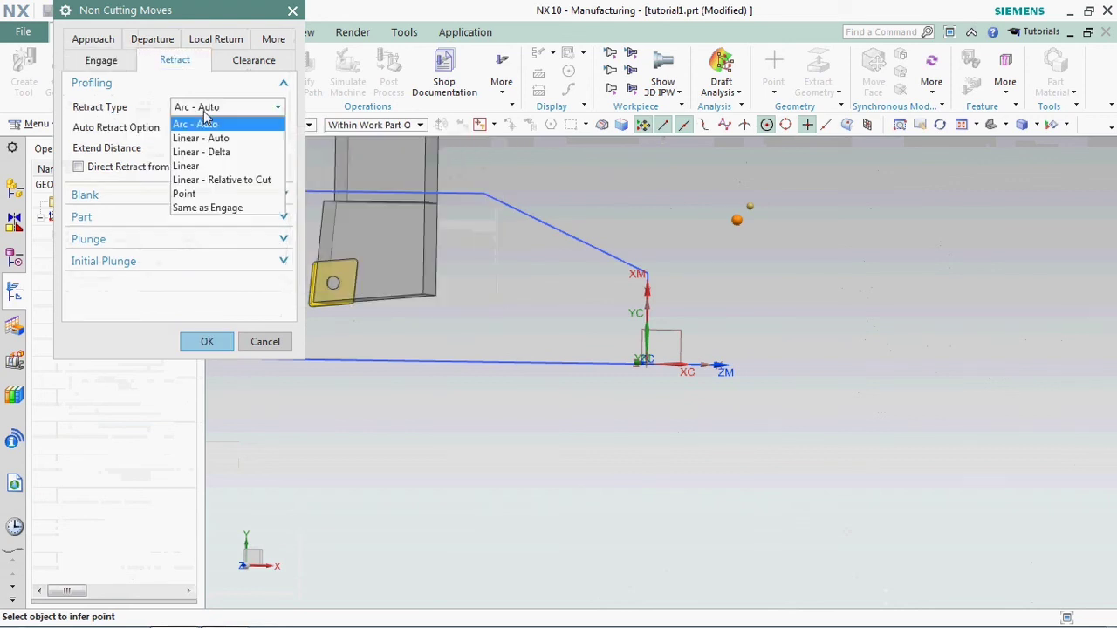
pyautogui.click(210, 207)
pyautogui.click(197, 342)
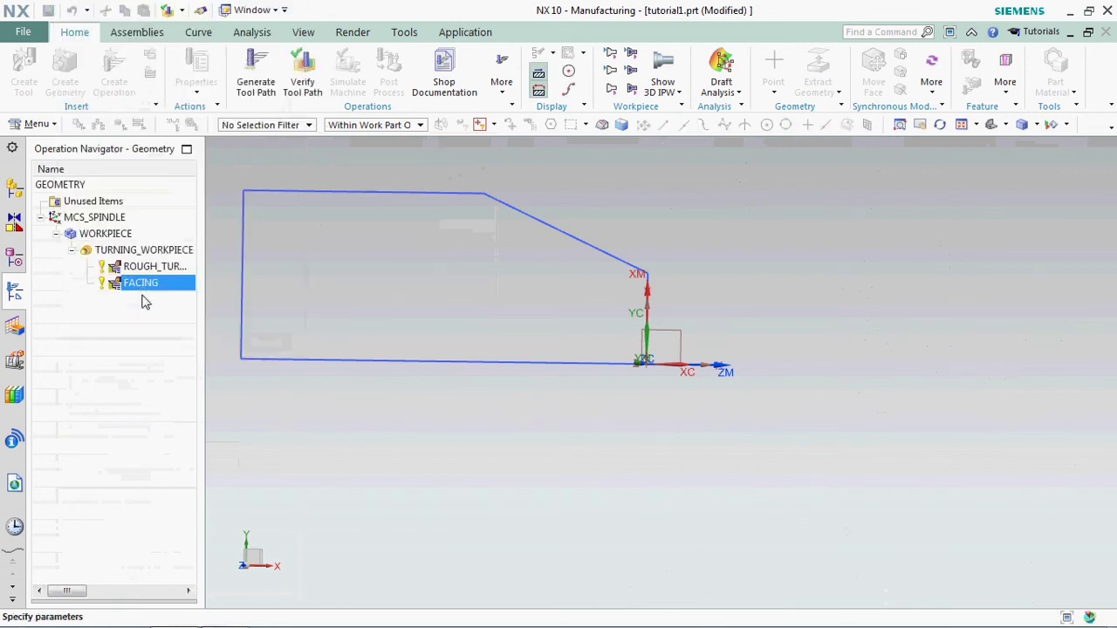
# - Generate the facing tool path and accept the FACING operation
pyautogui.click(135, 571)
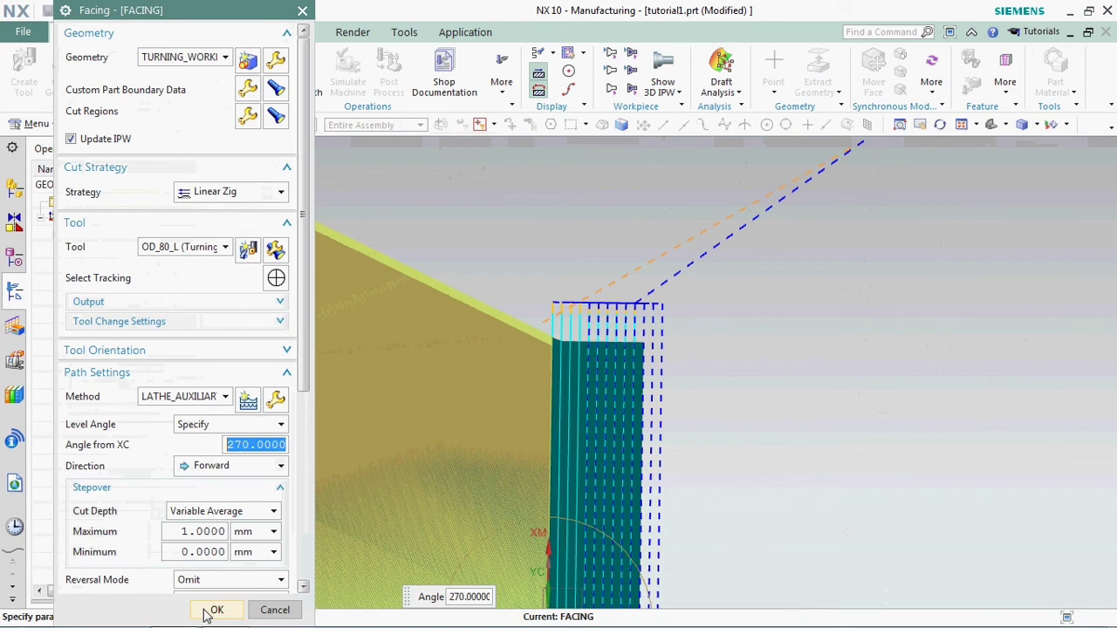
pyautogui.click(216, 610)
pyautogui.scroll(3, 714, 300)
pyautogui.scroll(2, 714, 301)
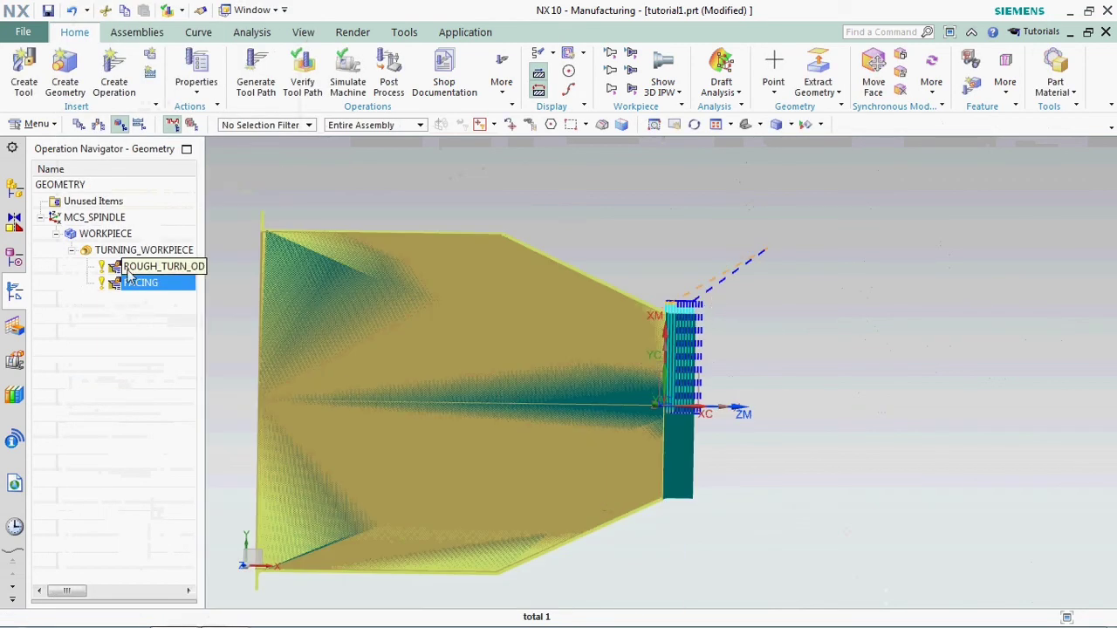
pyautogui.moveTo(213, 295); pyautogui.dragTo(239, 308, button='middle')
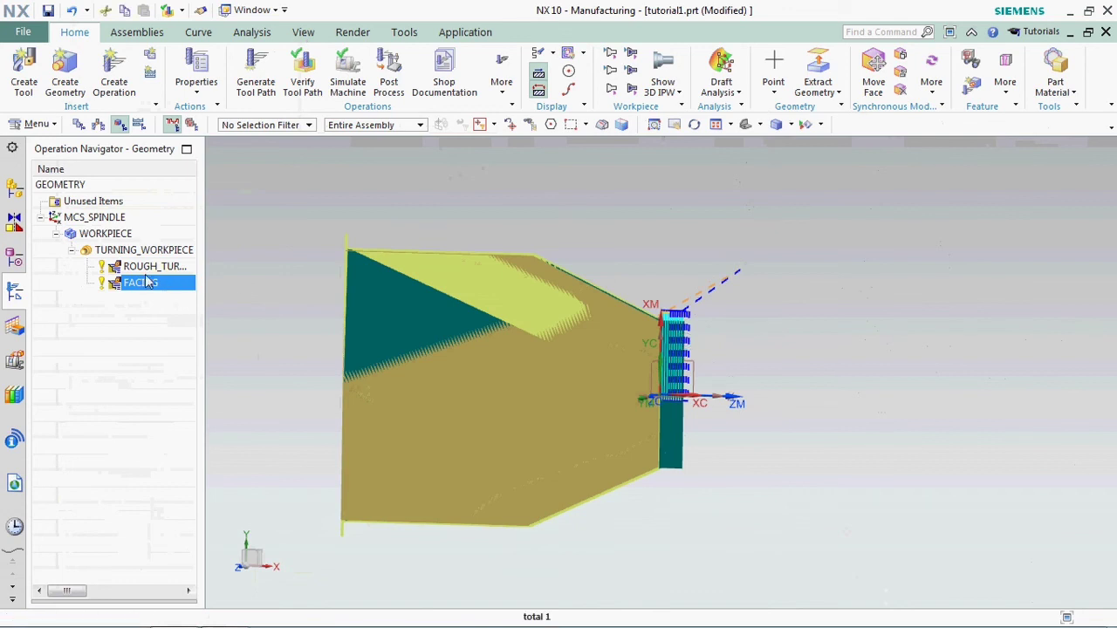
# - Verify the FACING tool path with a 3D Dynamic cutting simulation, then close it
pyautogui.rightClick(157, 292)
pyautogui.moveTo(200, 522)
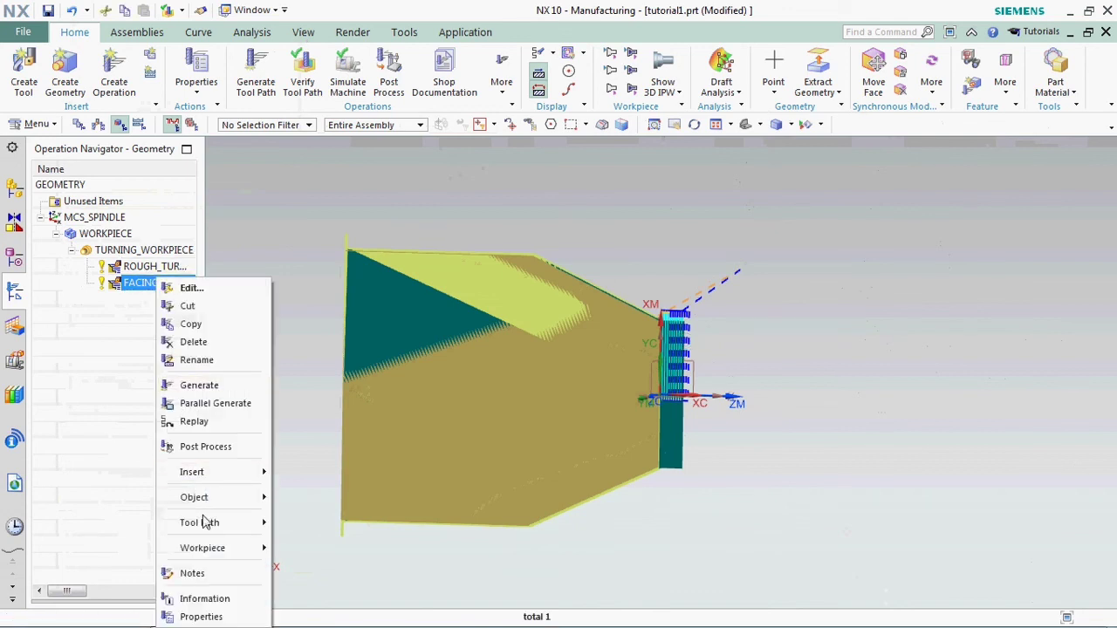
pyautogui.click(301, 522)
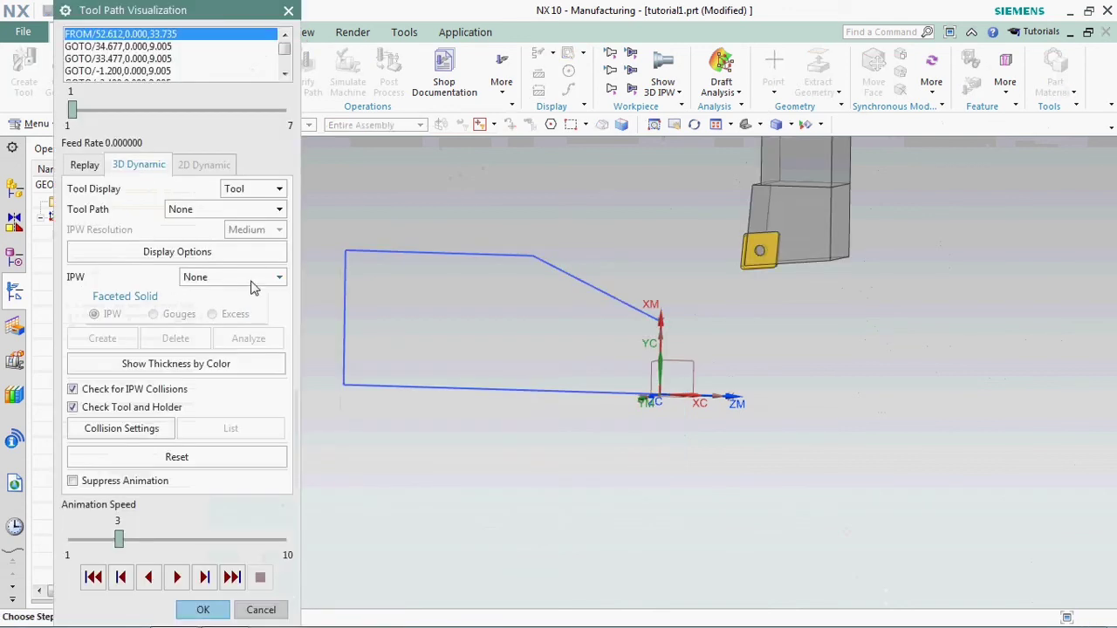
pyautogui.click(175, 580)
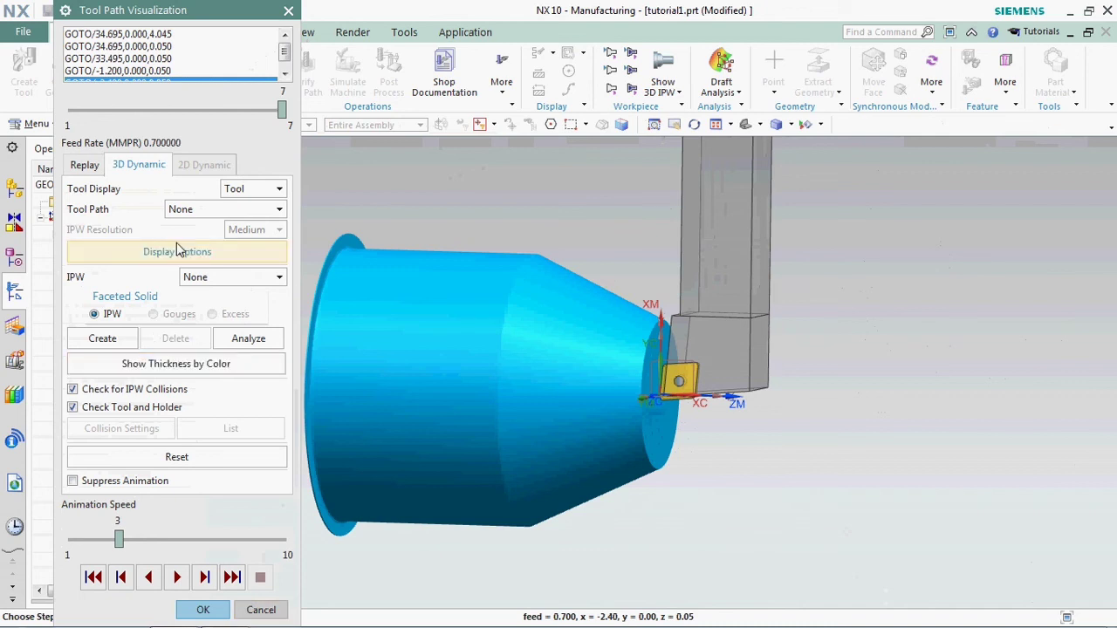
pyautogui.moveTo(590, 407)
pyautogui.mouseDown(button='middle')
pyautogui.moveTo(610, 401)
pyautogui.moveTo(603, 389)
pyautogui.mouseUp(button='middle')
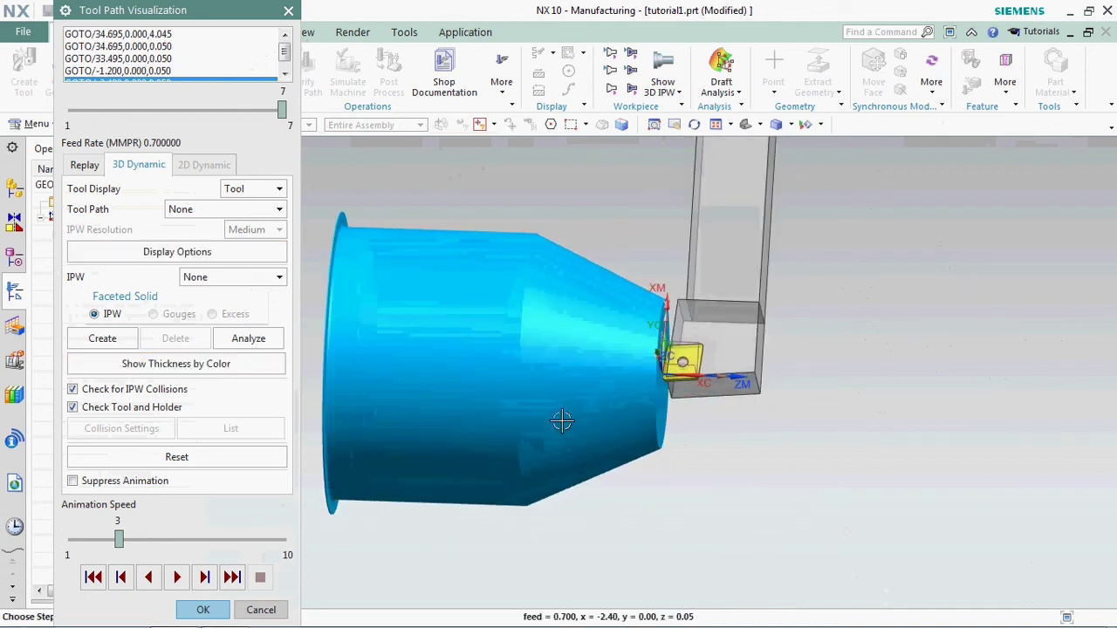
pyautogui.click(203, 610)
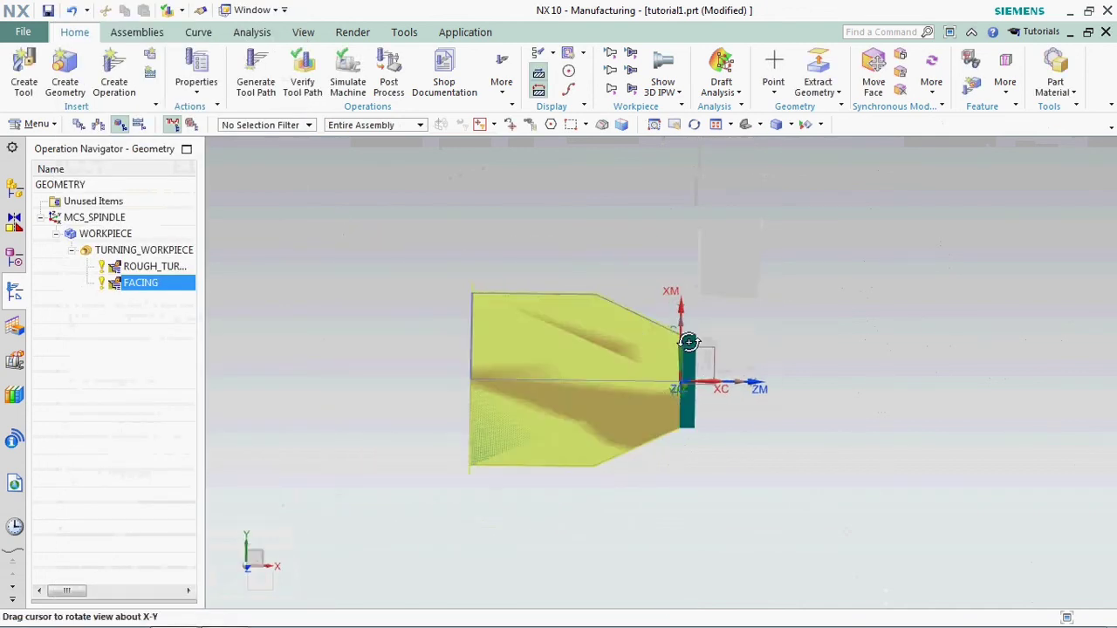
# - Reframe and tilt the part outline, then select FACING to show its toolpath and in-process workpiece
pyautogui.rightClick(634, 210)
pyautogui.press('Escape')
pyautogui.rightClick(643, 221)
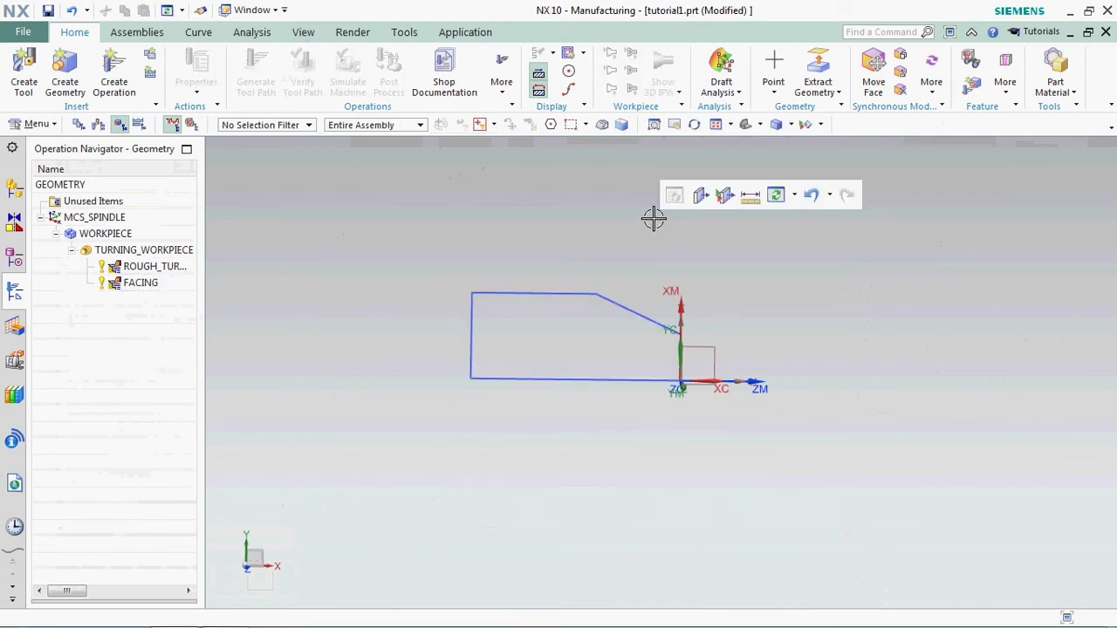
pyautogui.scroll(1, 652, 218)
pyautogui.scroll(2, 637, 203)
pyautogui.scroll(-1, 715, 244)
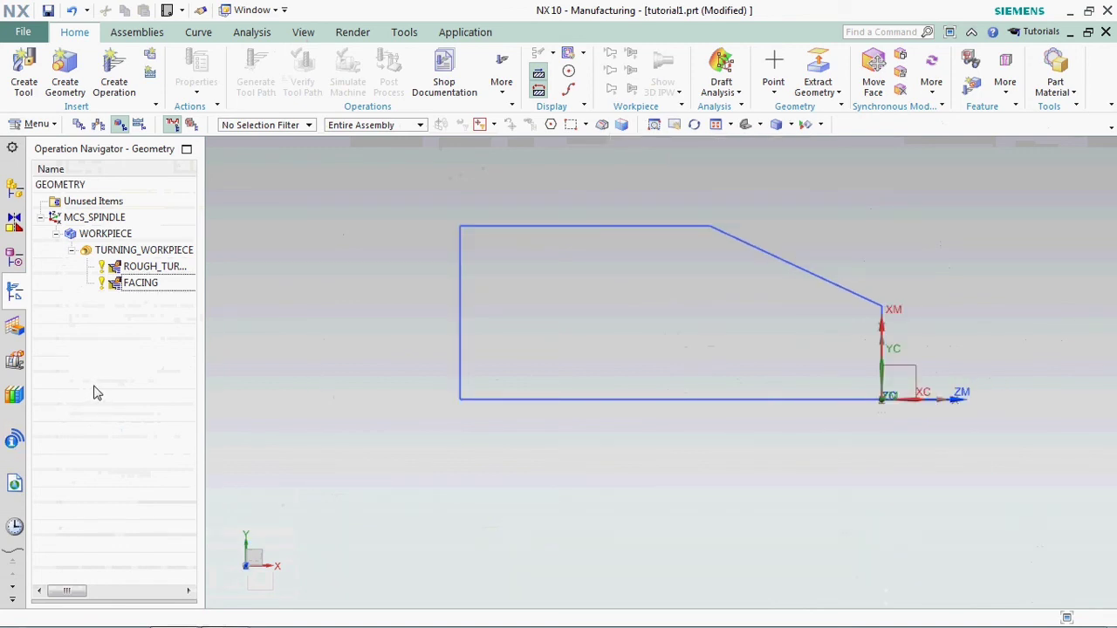
pyautogui.moveTo(760, 319); pyautogui.dragTo(464, 399, button='middle')
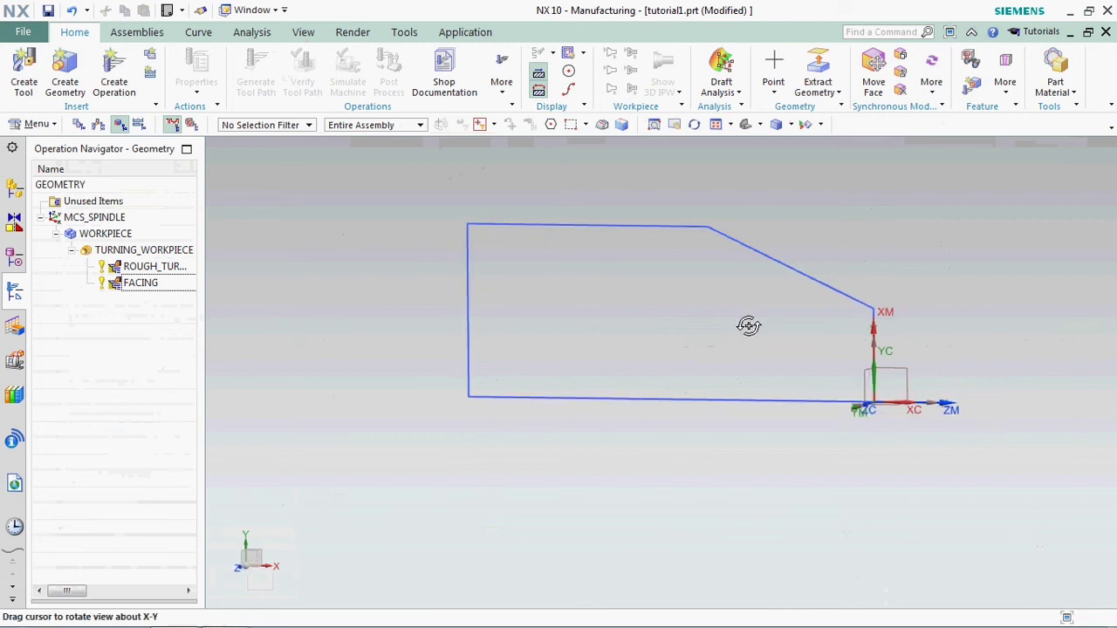
pyautogui.click(151, 282)
# - Play a combined 3D Dynamic verification of ROUGH_TURN_OD and FACING cutting the bar stock
pyautogui.keyDown('ctrl'); pyautogui.click(150, 267); pyautogui.keyUp('ctrl')
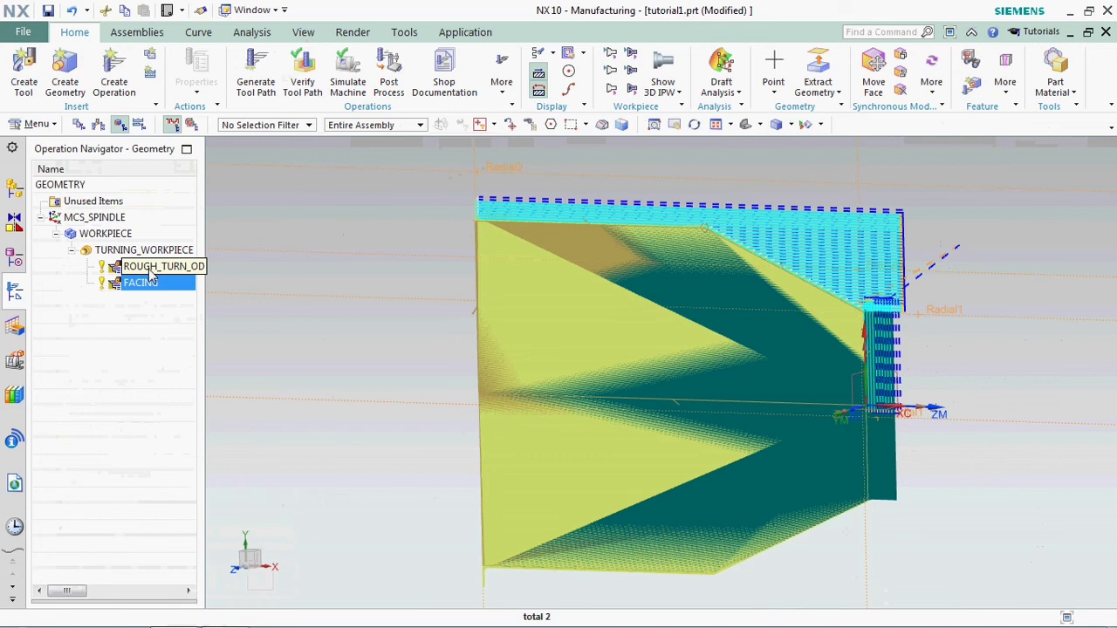
pyautogui.rightClick(150, 271)
pyautogui.moveTo(192, 497)
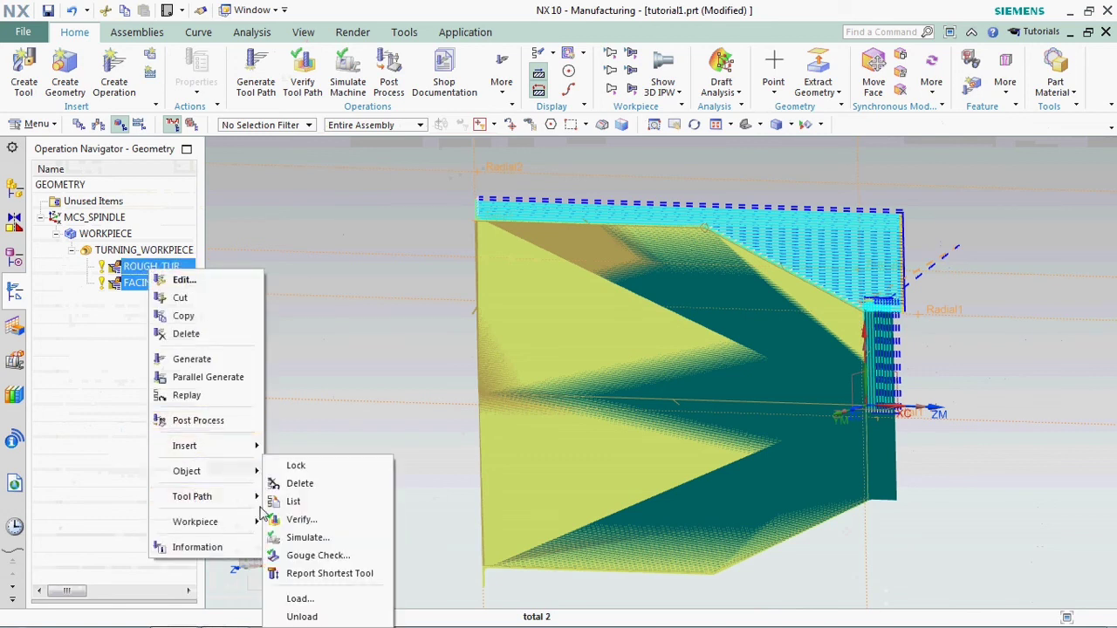
pyautogui.click(302, 520)
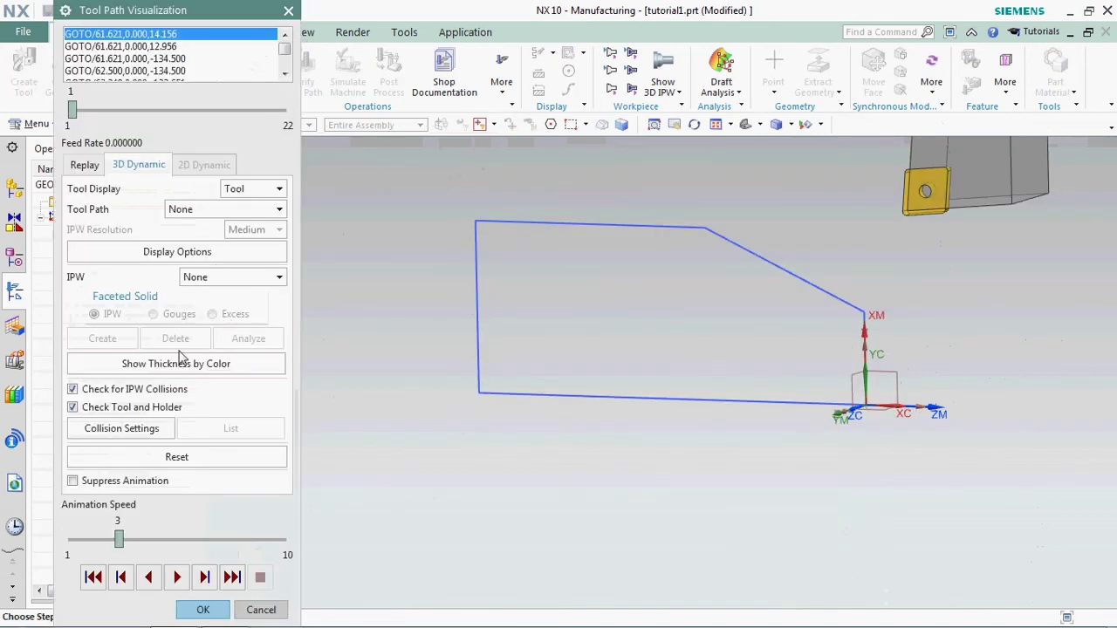
pyautogui.click(177, 581)
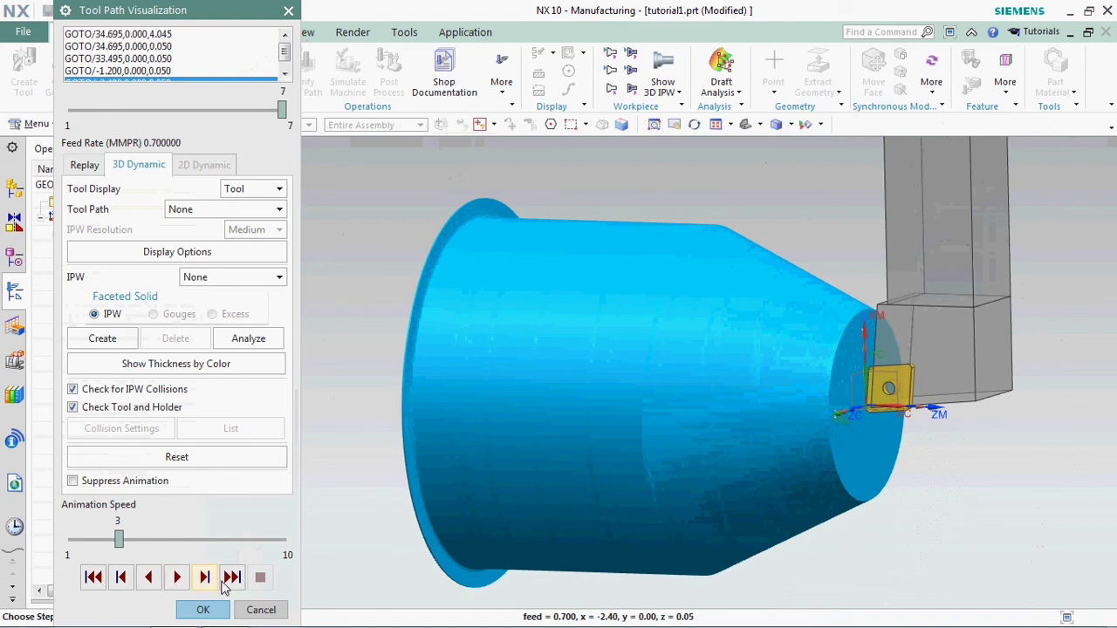
pyautogui.click(202, 609)
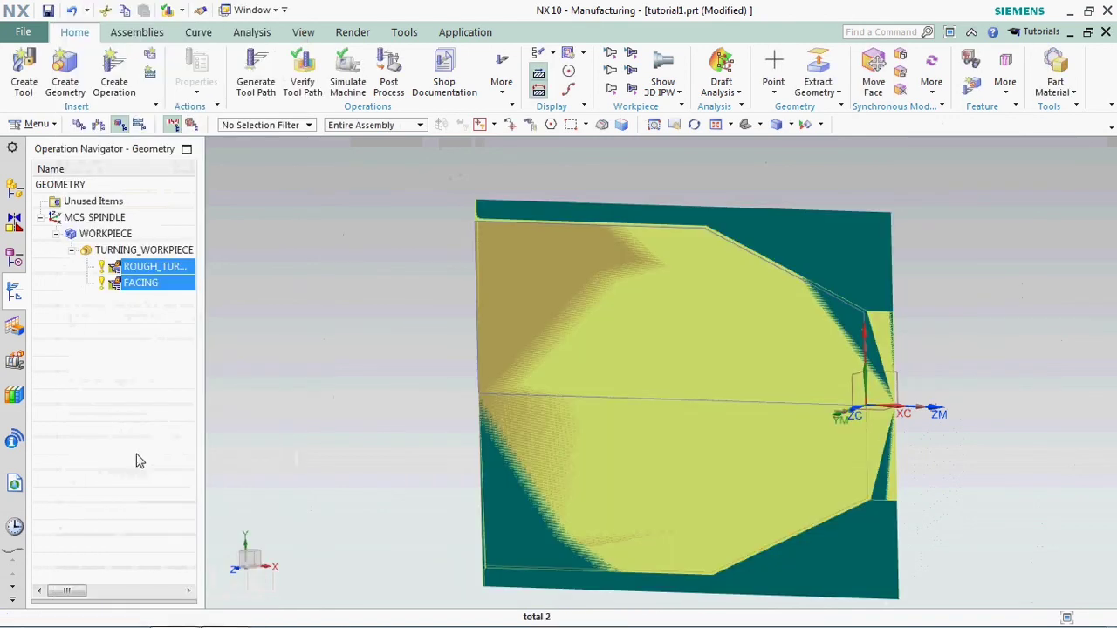
# - Deselect both operations in the Operation Navigator, leaving only the blue tapered part outline displayed
pyautogui.click(137, 461)
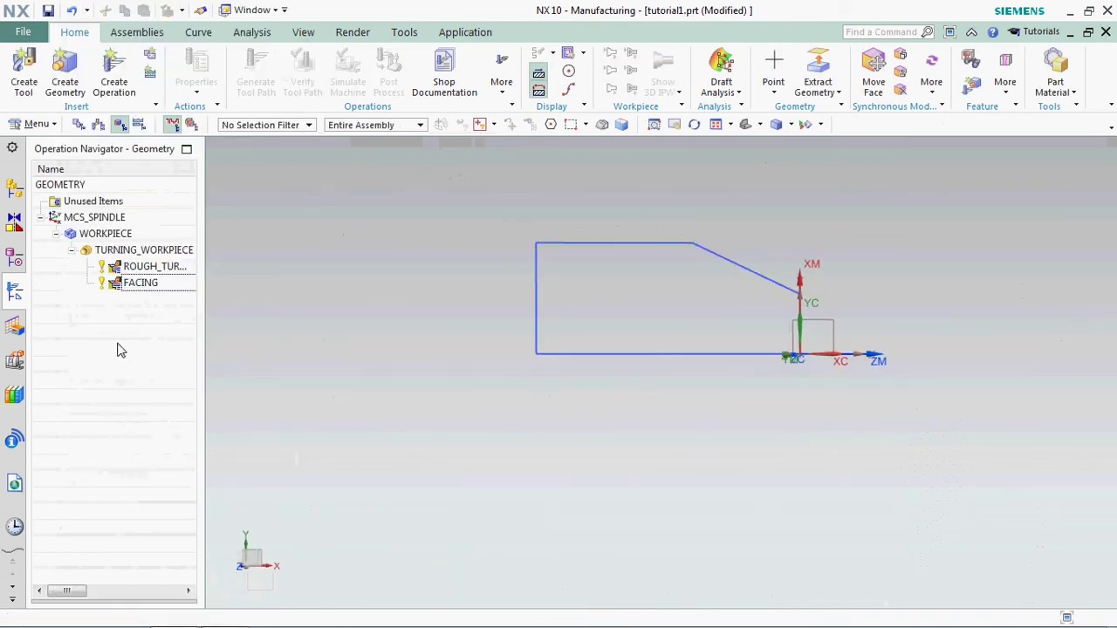
pyautogui.click(285, 328)
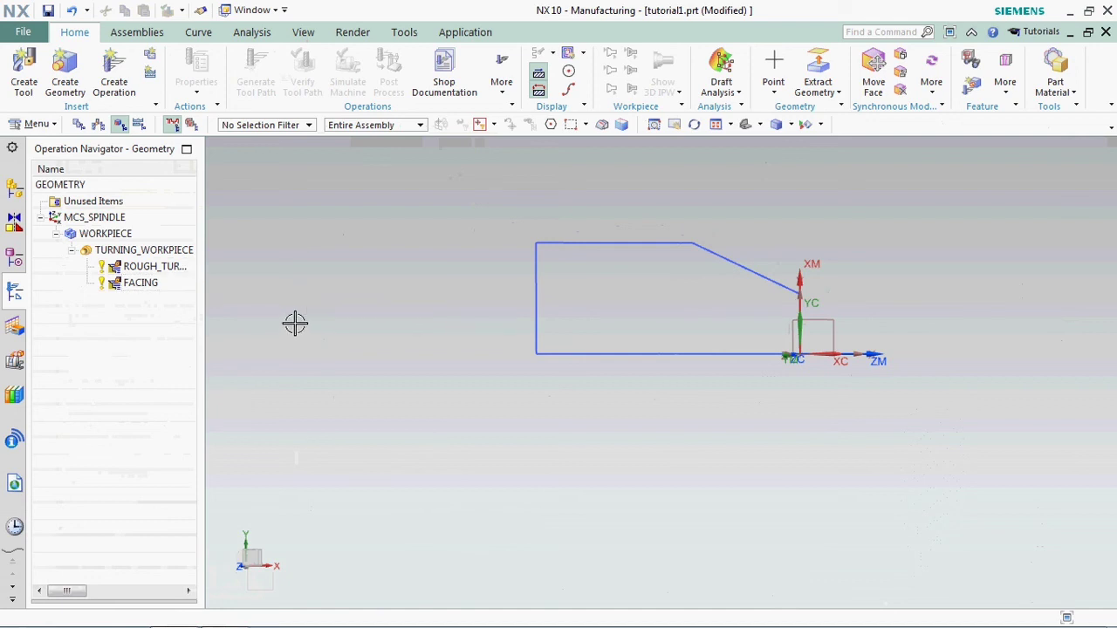